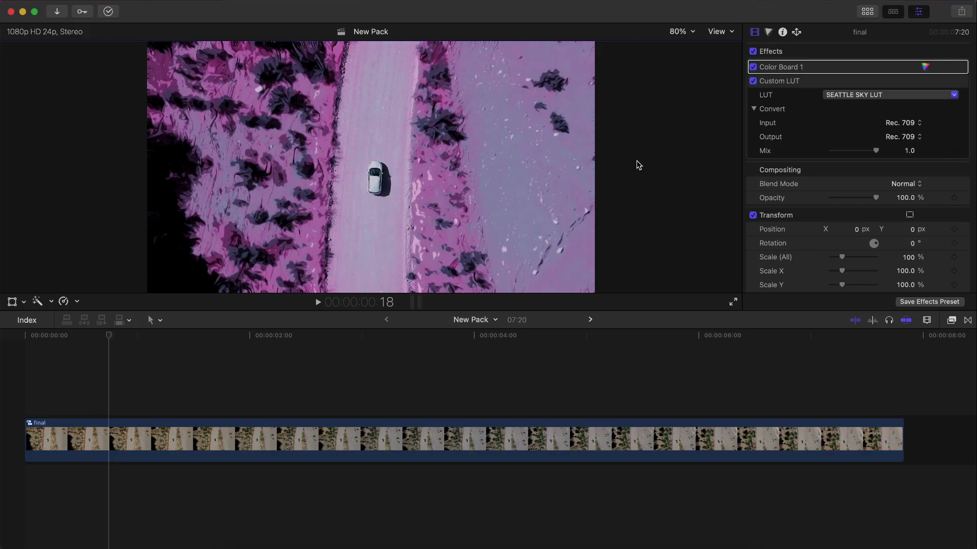
- Play the New Pack timeline to preview the finished footage of the car on the road
key("space")
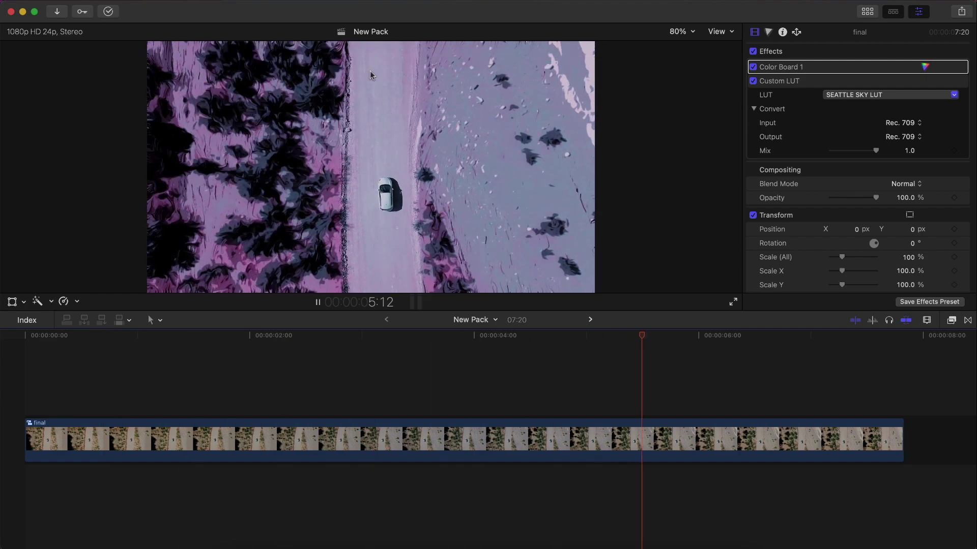
key("space")
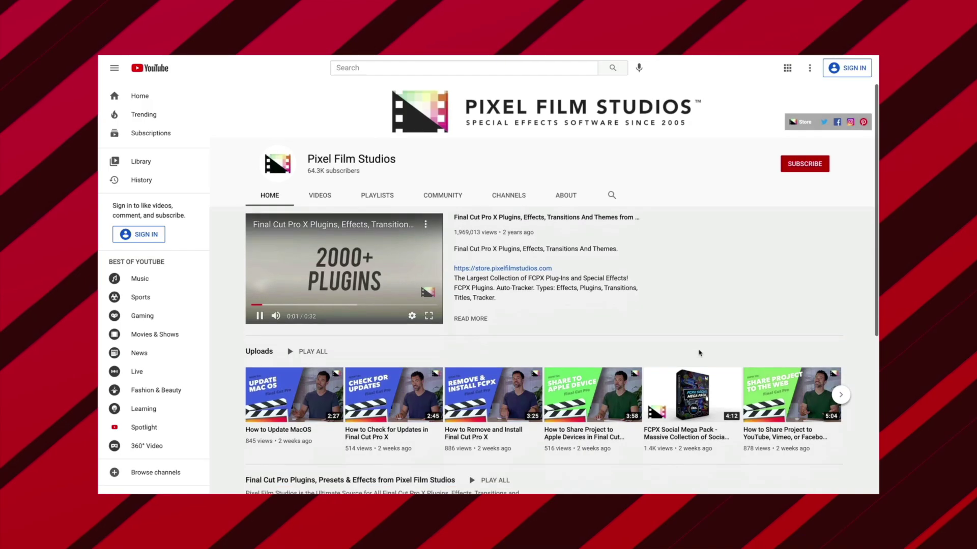
- Switch to YouTube, open the comprehensive tutorials playlist on the Pixel Film Studios channel and browse its videos
scroll(698, 353, "down", 5)
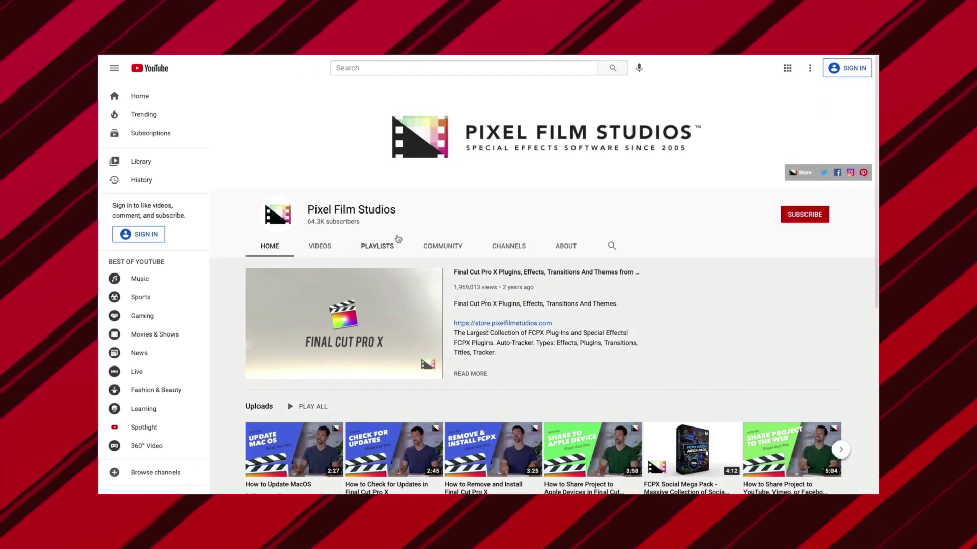
left_click(386, 243)
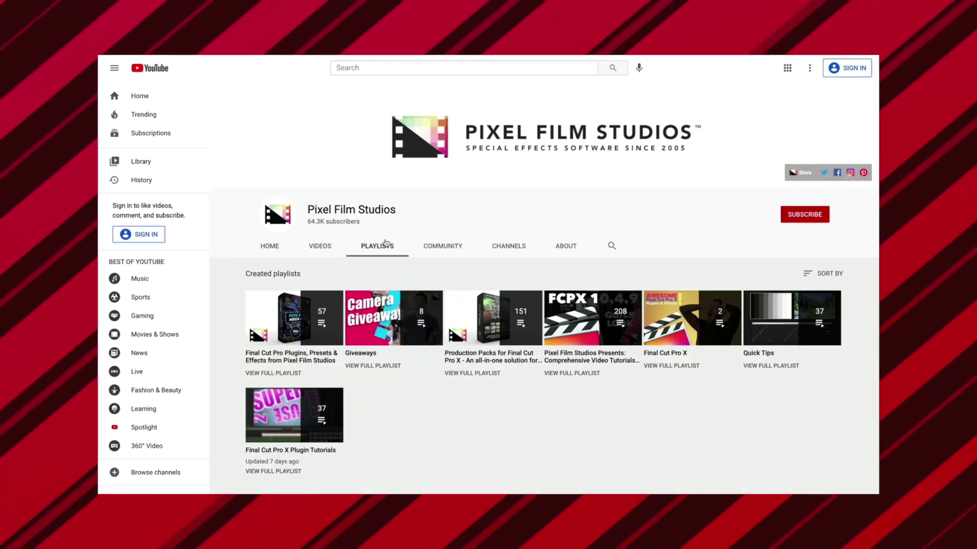
left_click(578, 357)
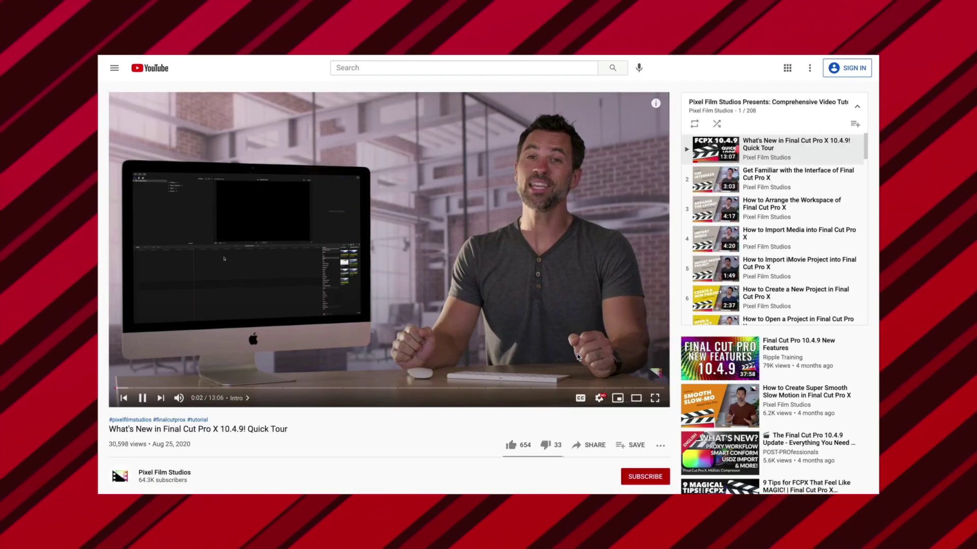
scroll(749, 243, "down", 8)
scroll(748, 244, "down", 5)
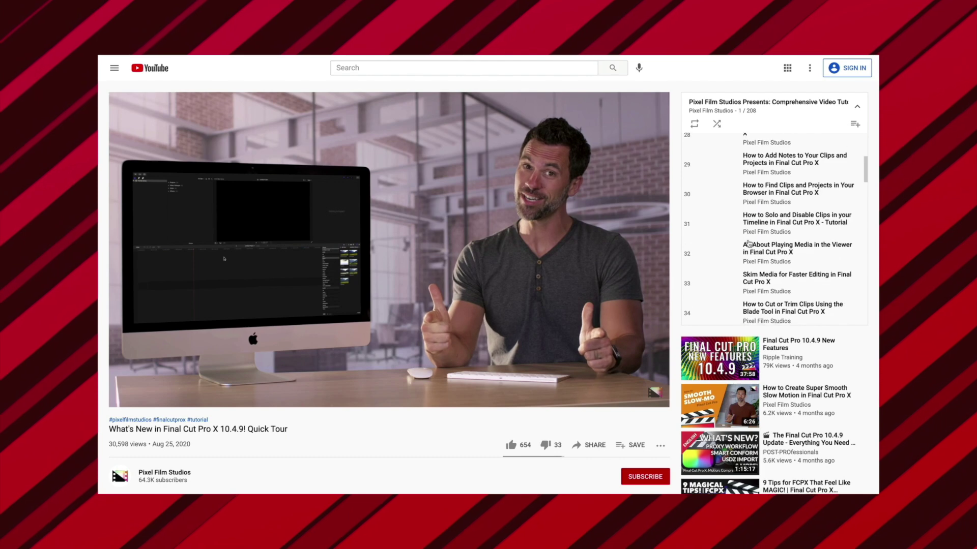
scroll(748, 244, "up", 3)
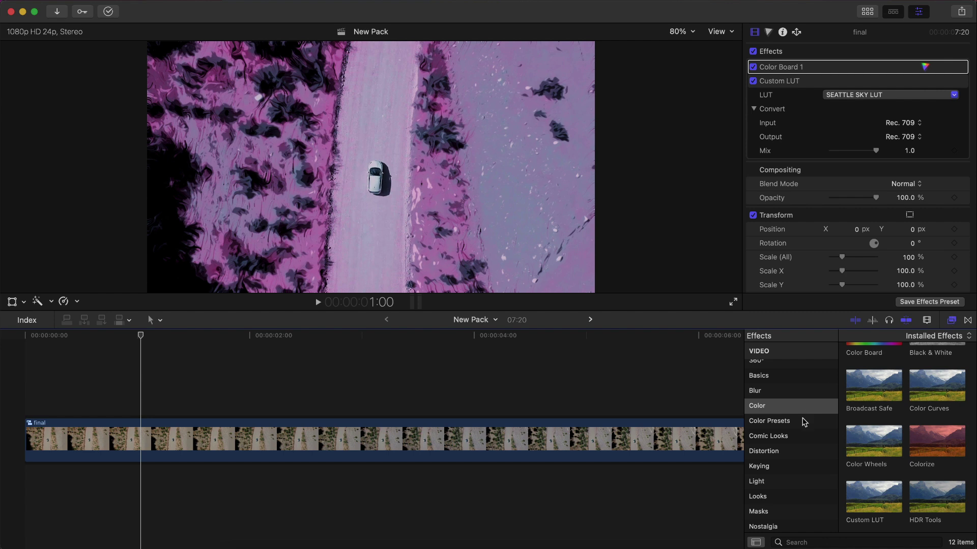
- Switch to Final Cut Pro, locate the FCPX Shape Tracker effect in the Pixel Film Studios category and hide the effects
scroll(784, 436, "down", 3)
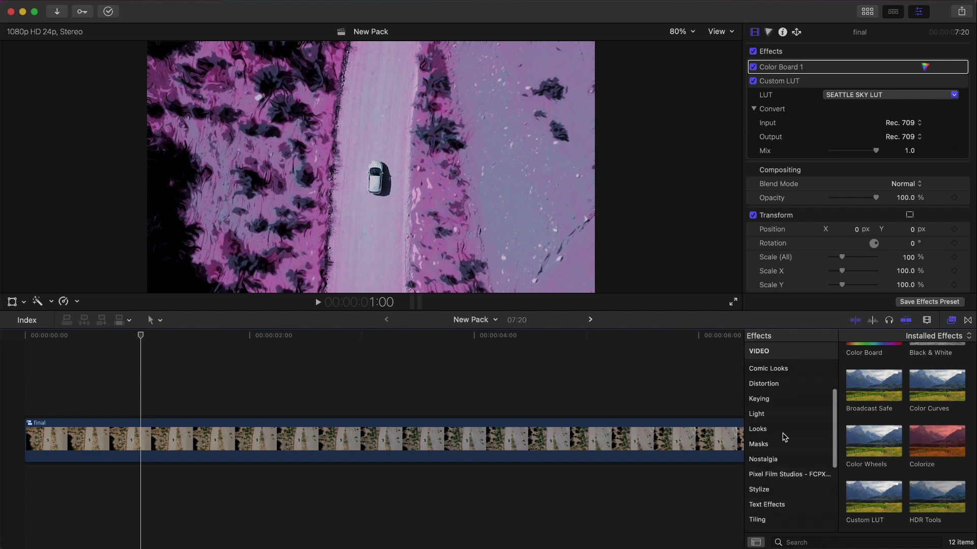
left_click(781, 471)
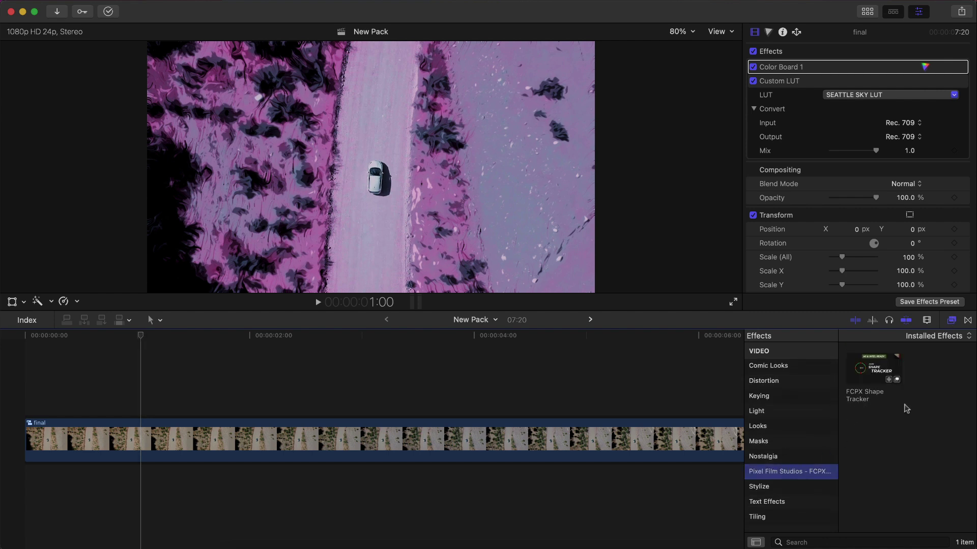
left_click(952, 320)
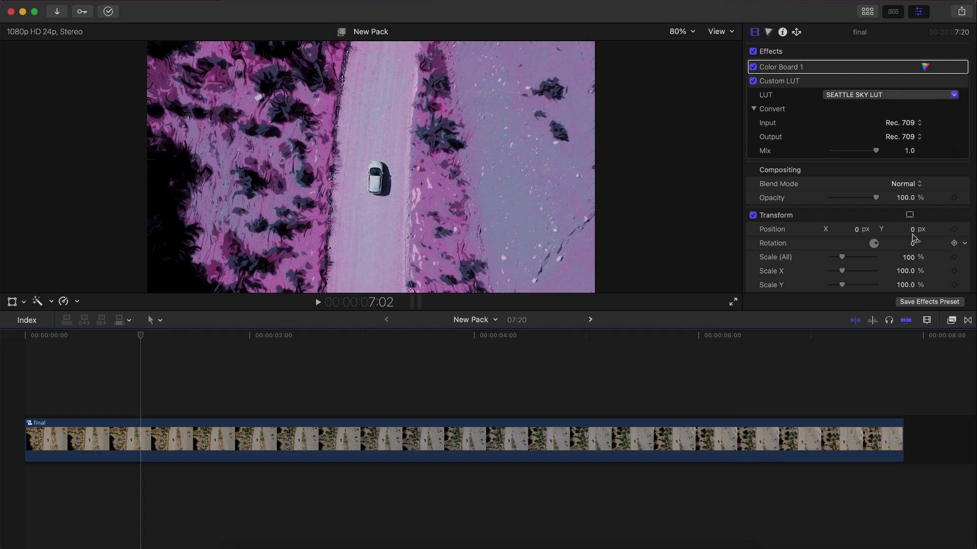
- Add the FCPX Shape Tracker title above the final clip in the timeline and delete it again
left_click(867, 11)
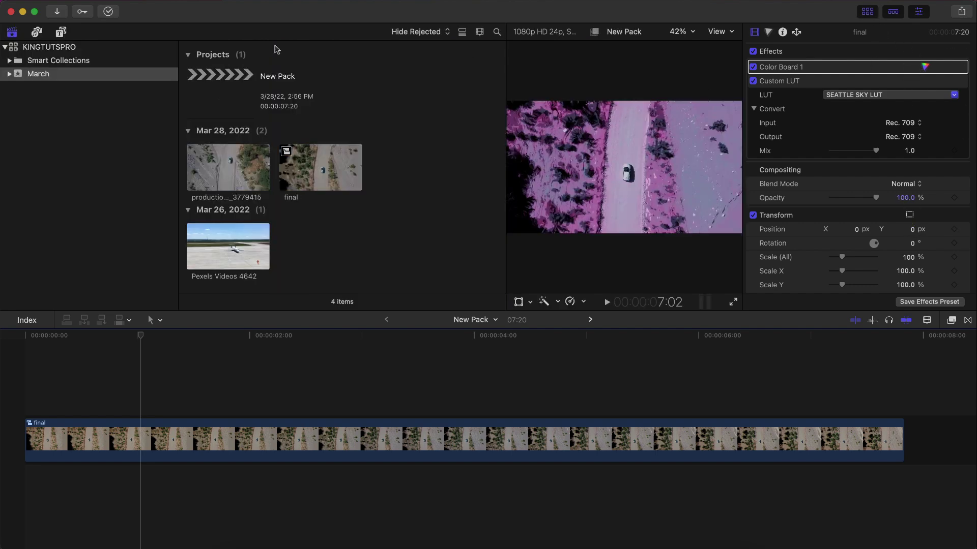
left_click(60, 32)
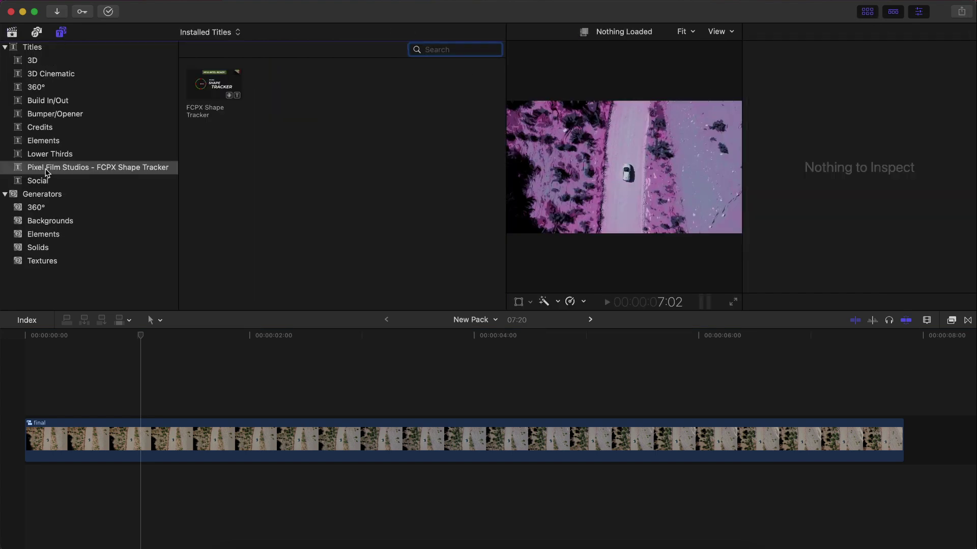
left_click(47, 168)
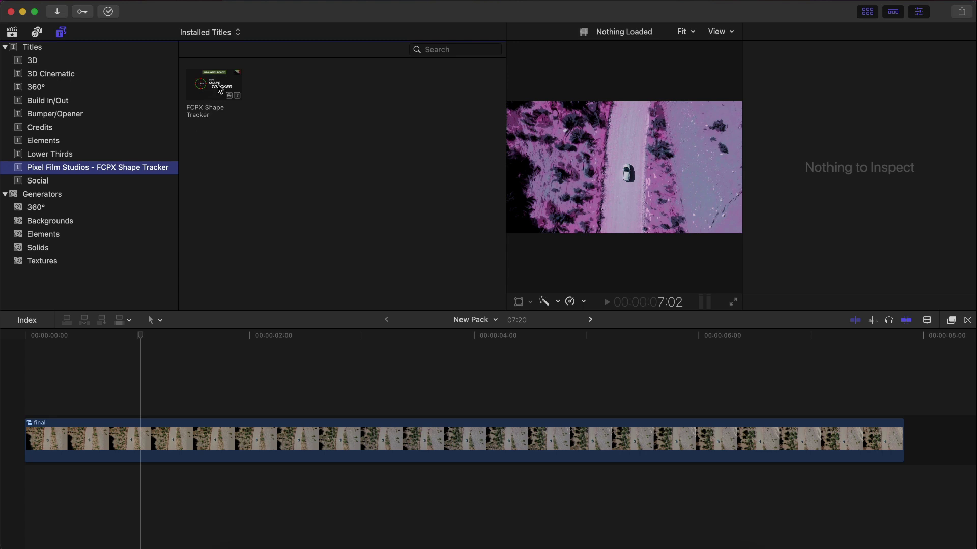
left_click_drag(205, 113, 106, 373)
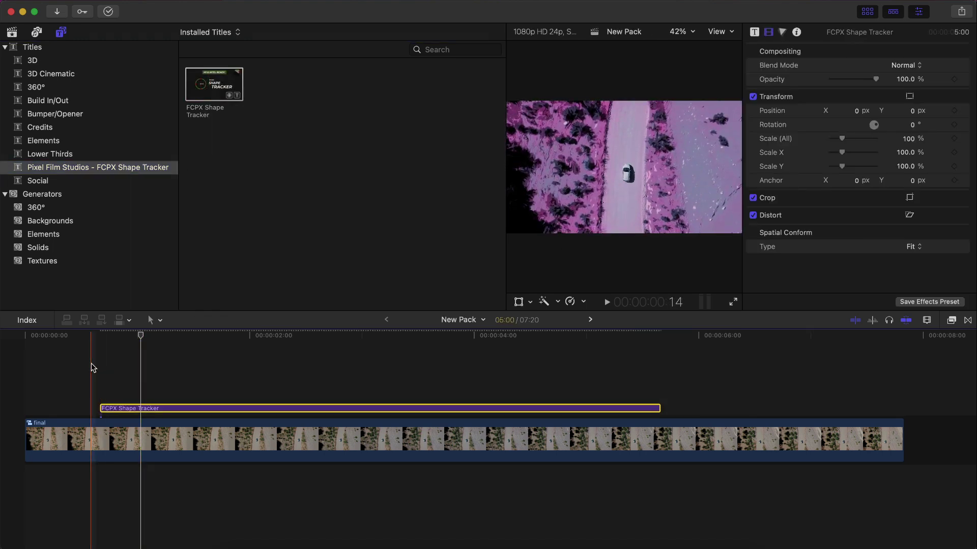
key("Delete")
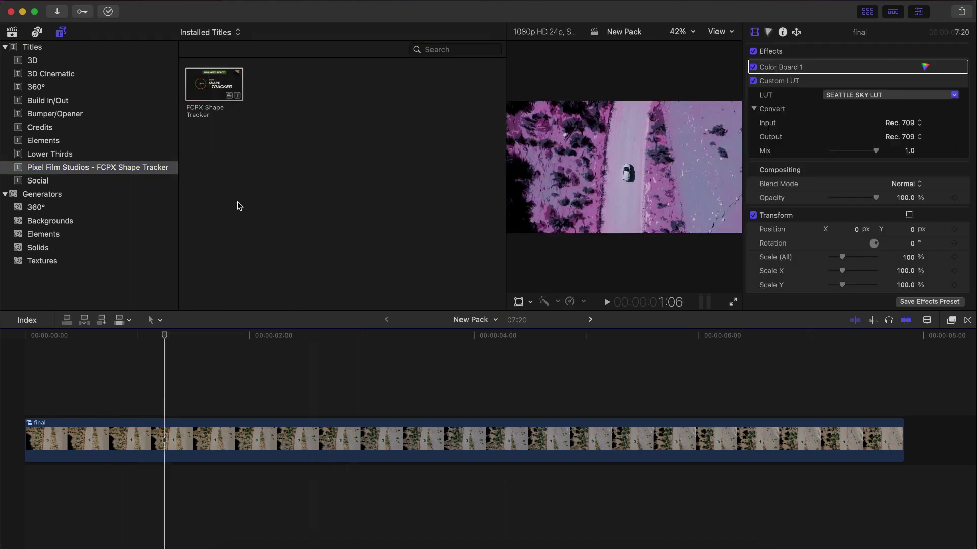
- Close the titles library and apply the FCPX Shape Tracker effect to the clip in the timeline
left_click(867, 12)
left_click(950, 319)
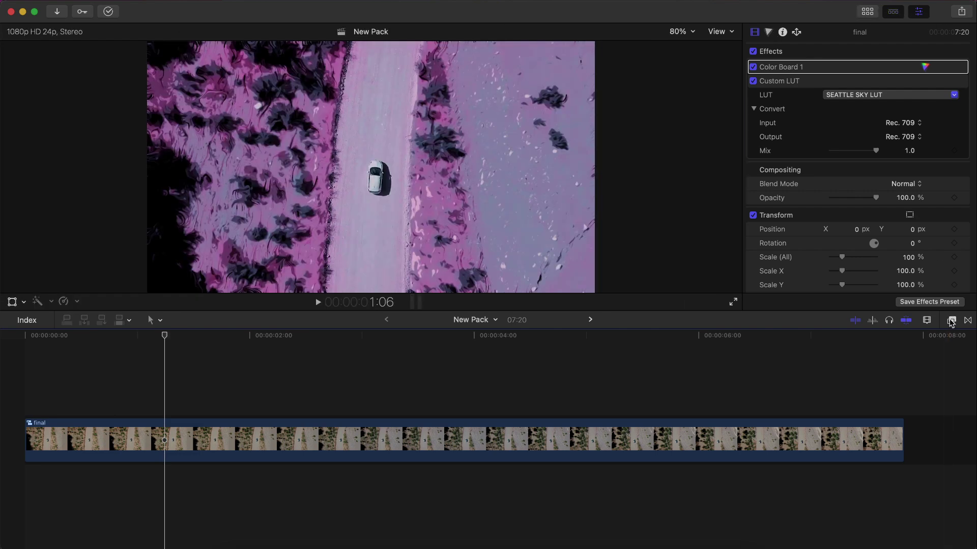
left_click_drag(863, 374, 478, 439)
left_click(950, 320)
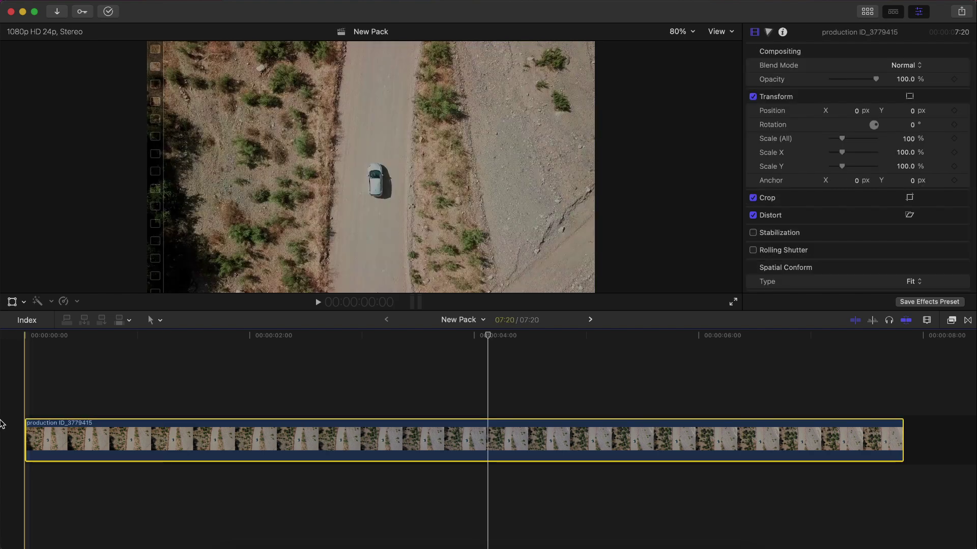
- Play the production ID_3779415 clip to review the car's movement and return the playhead to the start
key("Home")
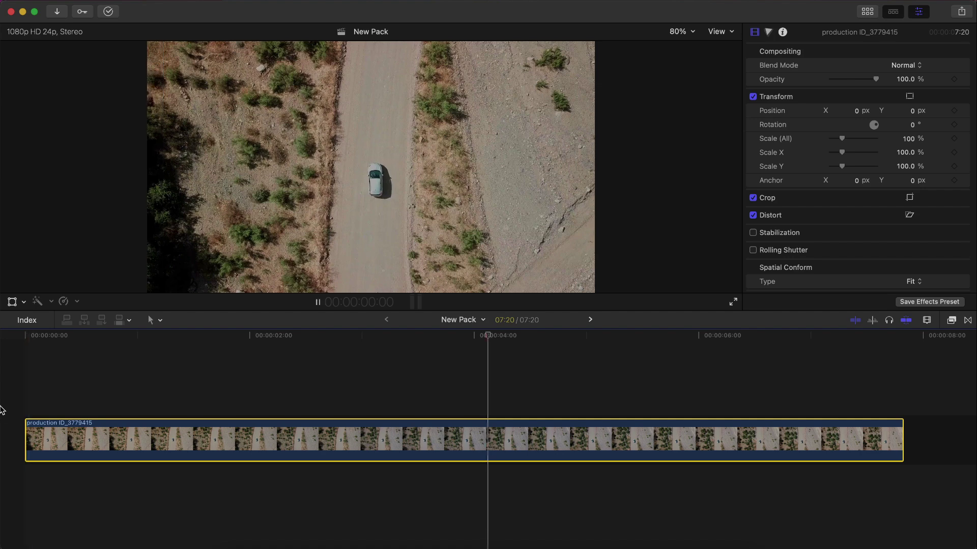
key("space")
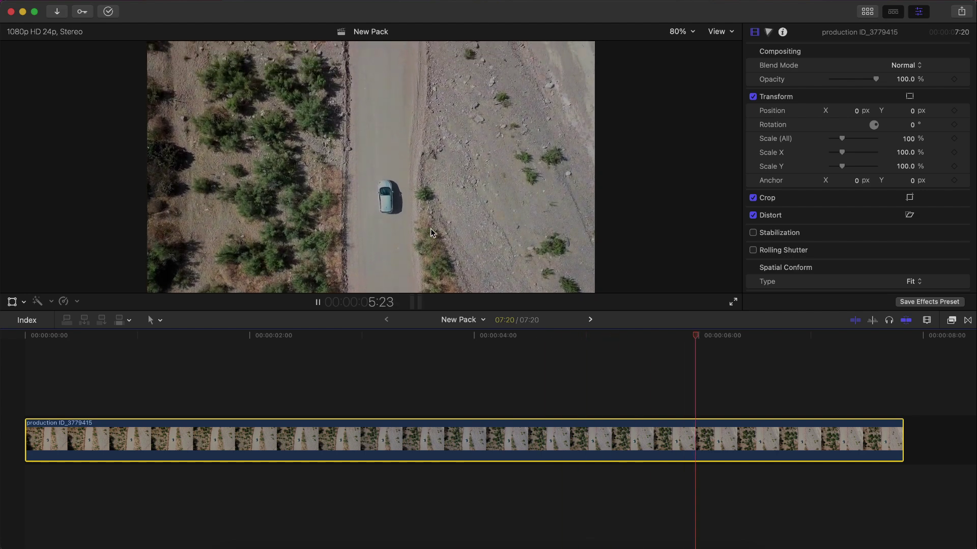
key("space")
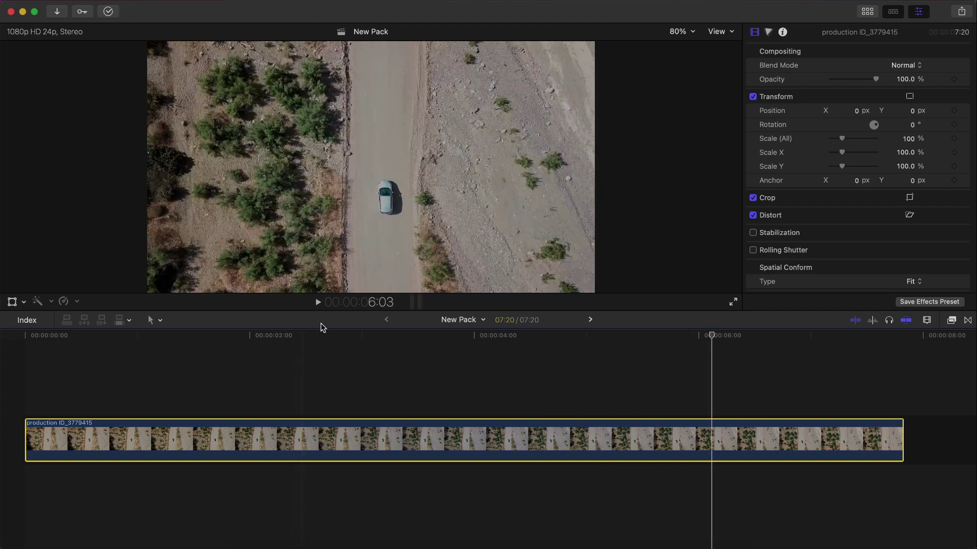
left_click(78, 335)
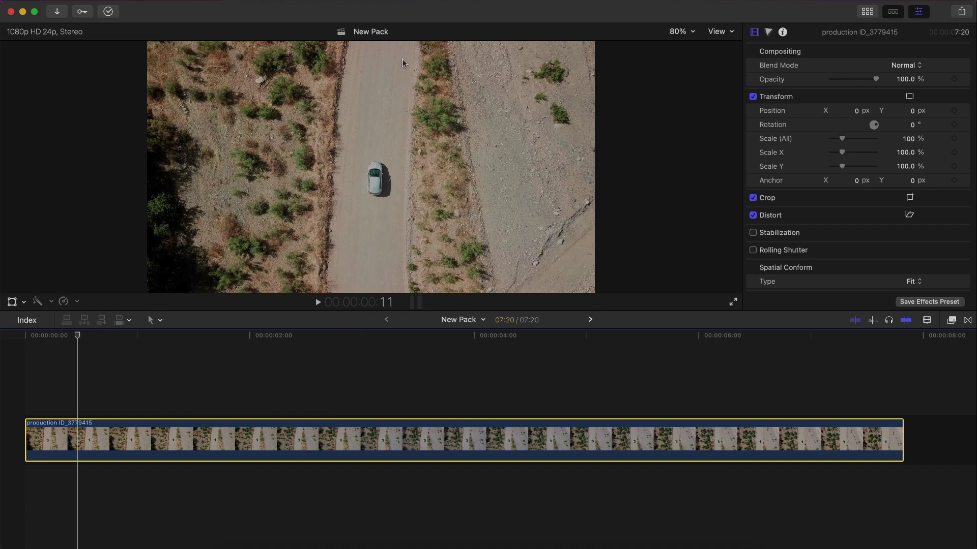
left_click_drag(191, 341, 25, 337)
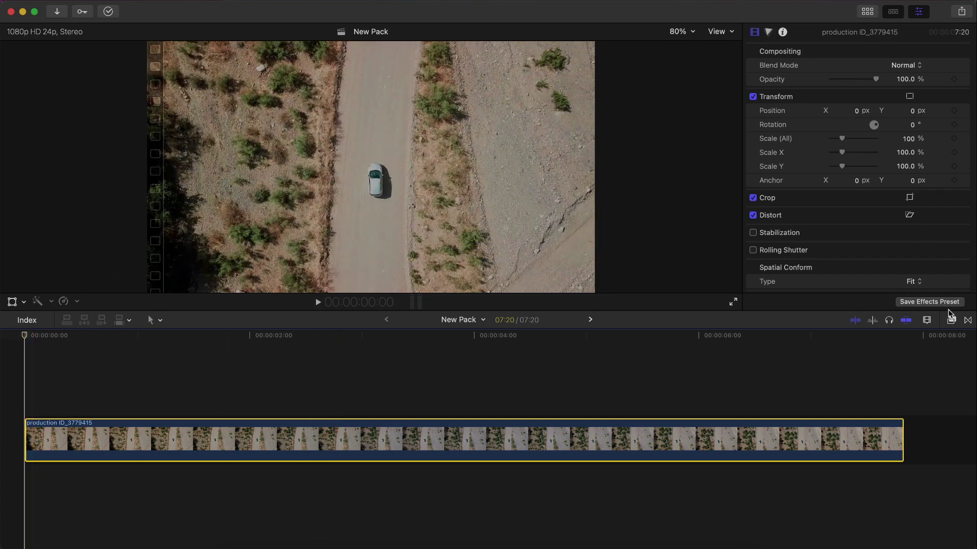
- Apply the FCPX Shape Tracker effect to the production ID_3779415 clip and hide the effects browser
left_click(951, 320)
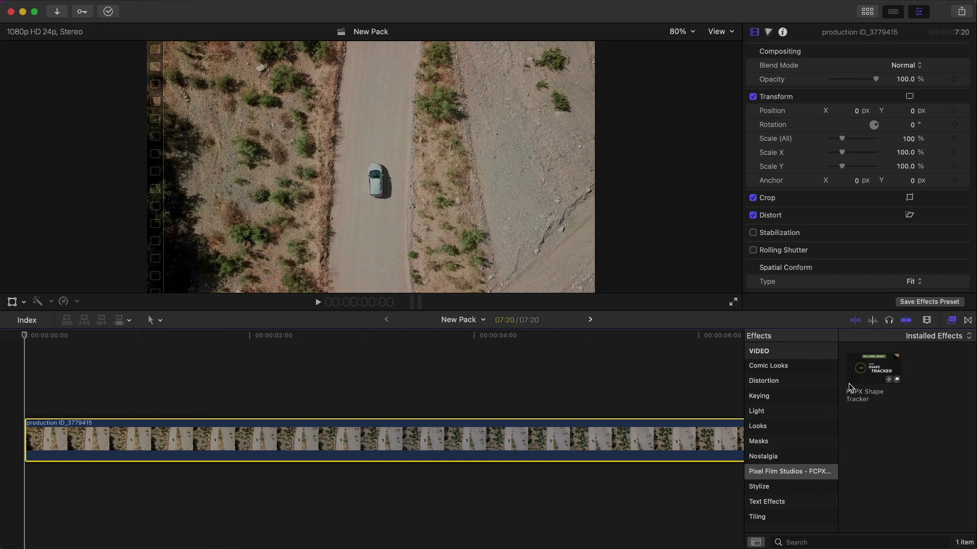
left_click_drag(881, 372, 438, 442)
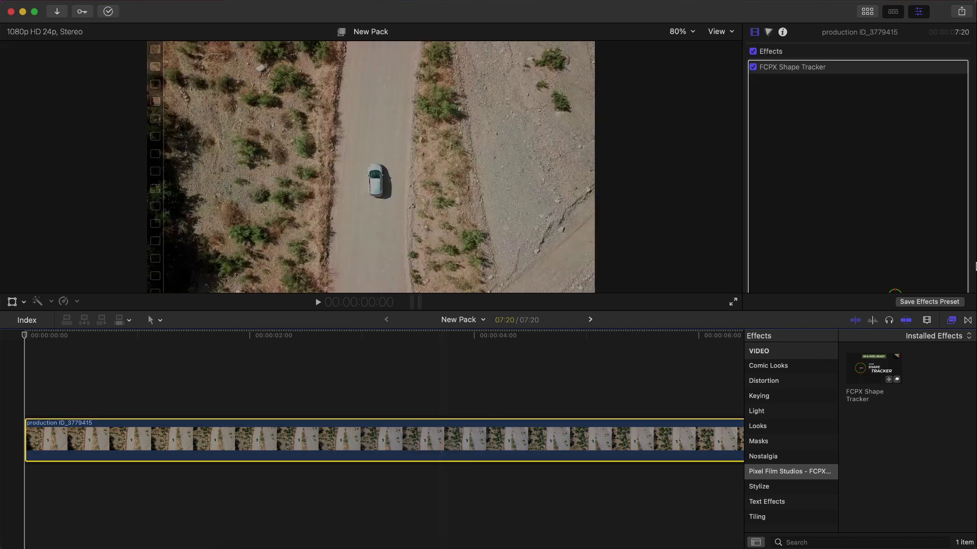
key("super+5")
- Page through the FCPX Shape Tracker instructions and expand the effect's Style Controls to examine its settings
left_click(837, 140)
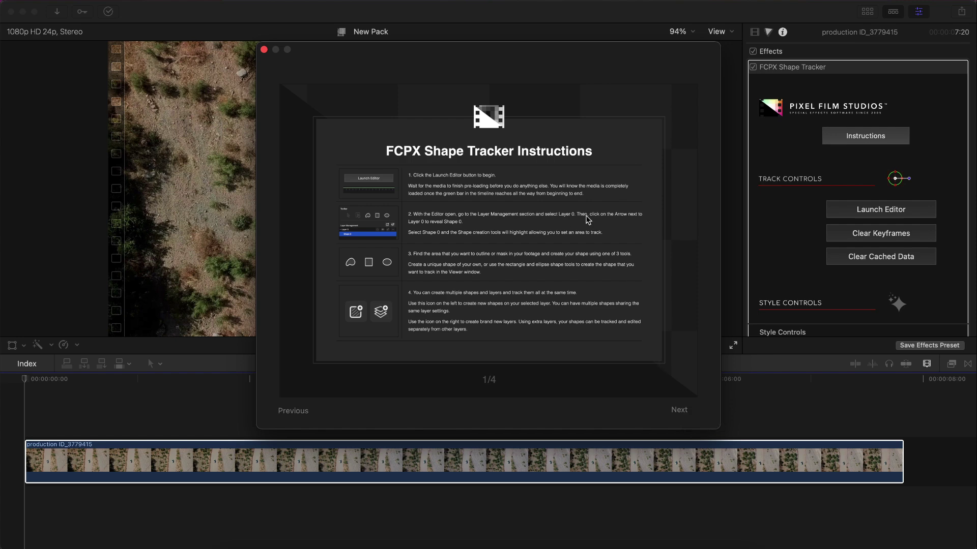
left_click(685, 411)
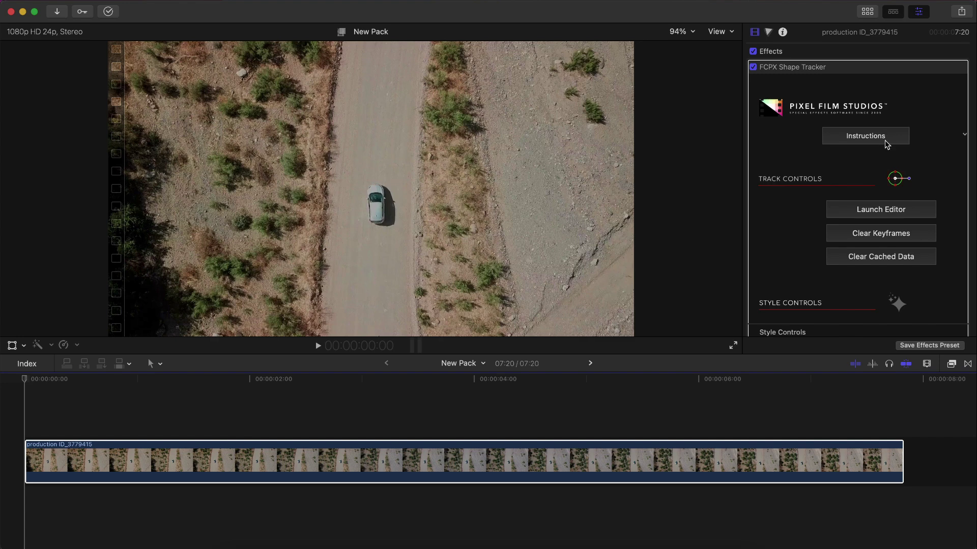
scroll(811, 151, "down", 5)
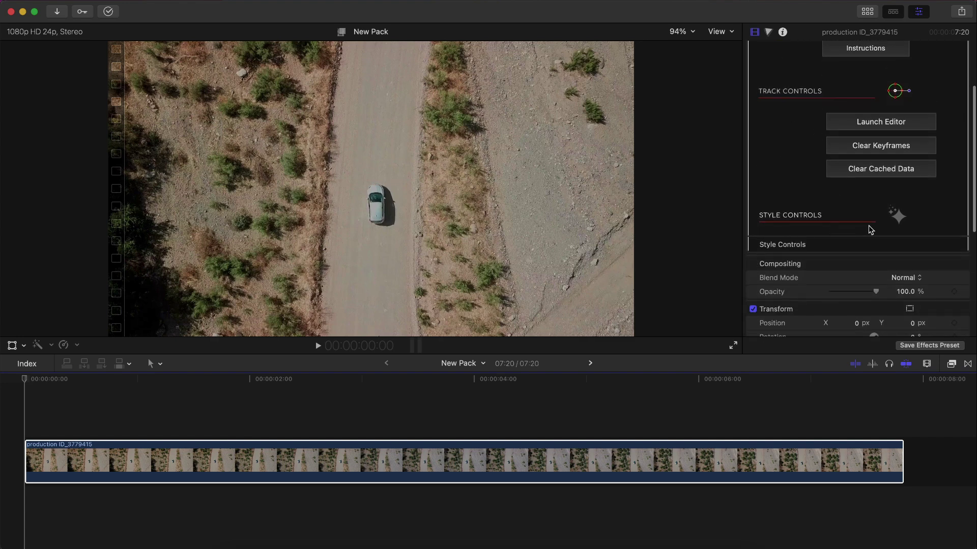
left_click(949, 245)
scroll(780, 137, "down", 5)
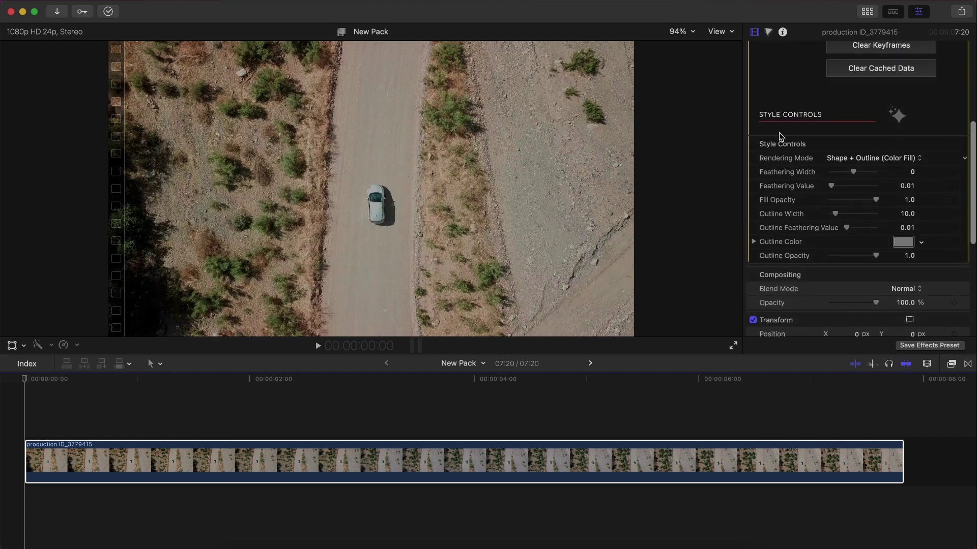
- Put the playhead at the clip's start, launch the Shape Tracker editor and reposition its window
left_click_drag(364, 378, 1, 368)
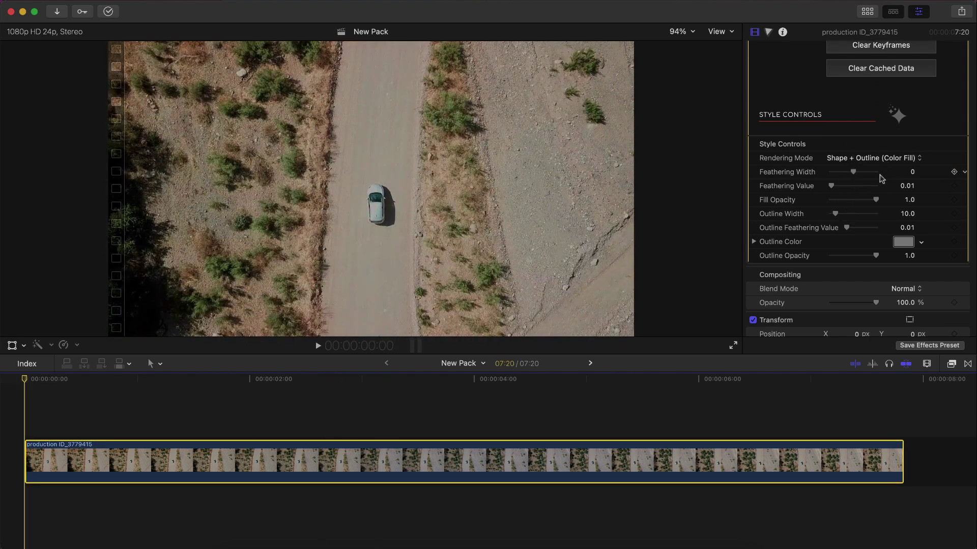
scroll(905, 210, "up", 5)
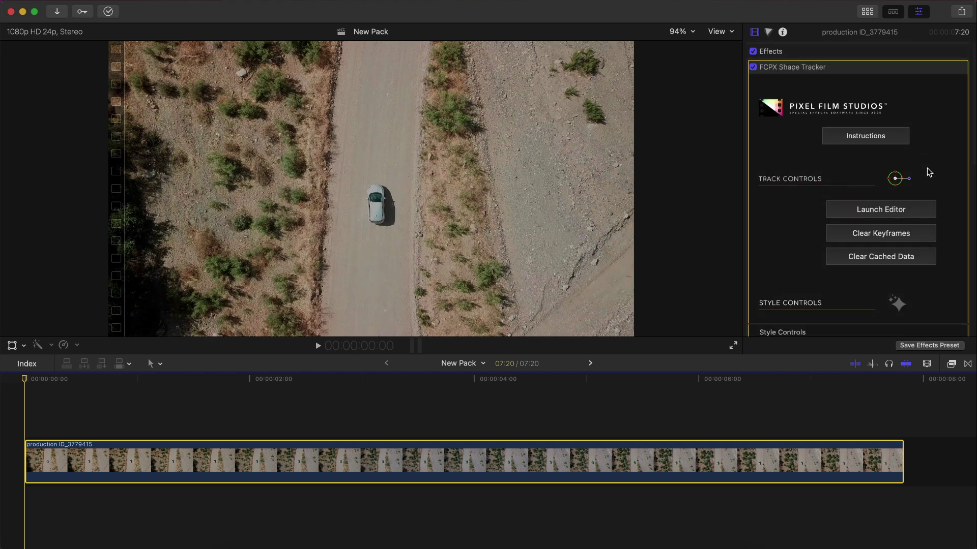
left_click(878, 210)
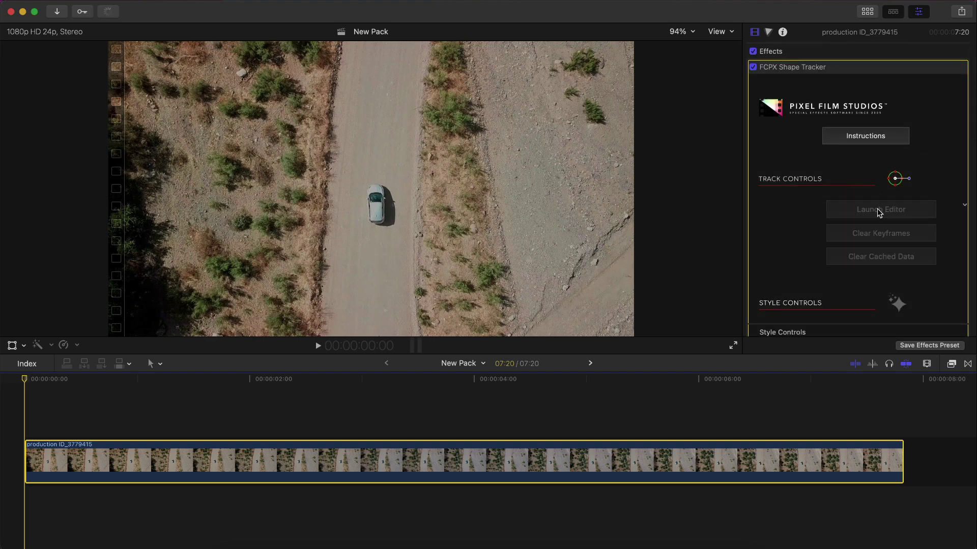
left_click_drag(420, 120, 510, 43)
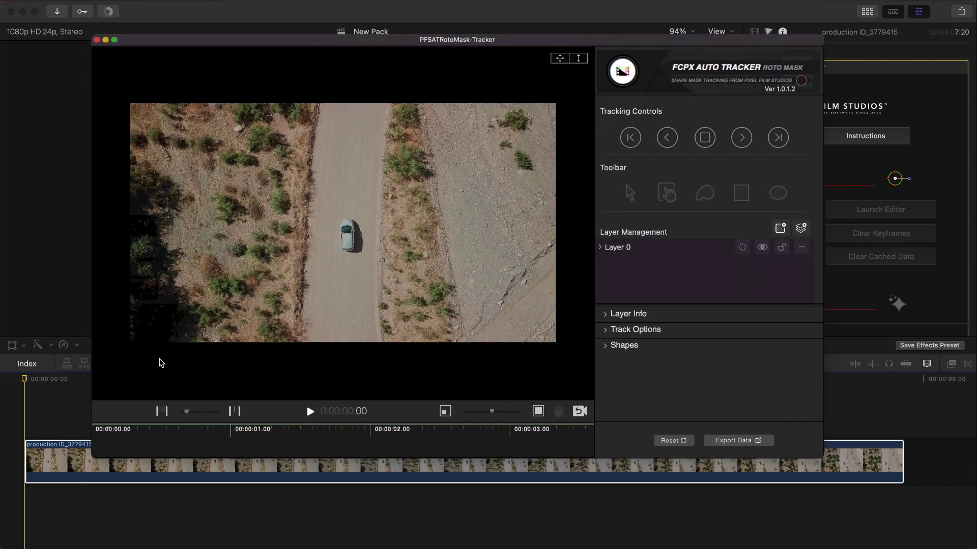
- Enlarge the tracker editor's timeline area and adjust the viewer and timeline zoom so the whole clip duration fits
left_click_drag(223, 402, 222, 352)
left_click_drag(500, 376, 504, 374)
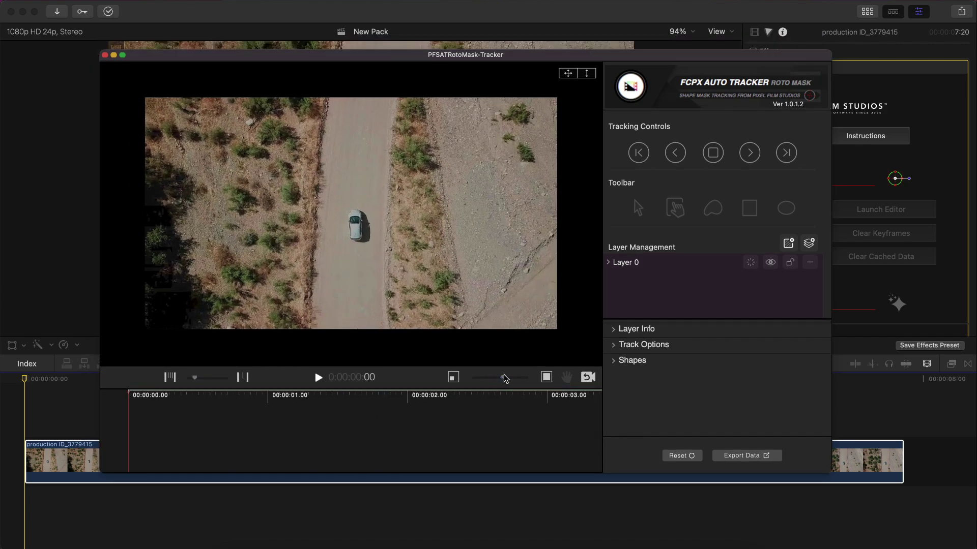
left_click_drag(196, 378, 201, 379)
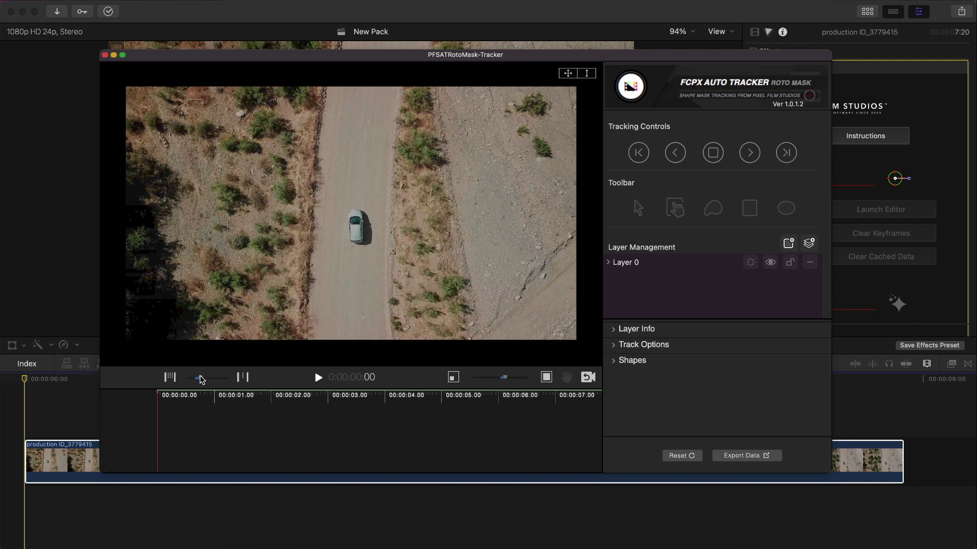
- Pan the footage in the tracker editor's viewer with the hand tool and reset the view
left_click(565, 378)
mouse_move(501, 176)
left_mouse_down()
mouse_move(487, 178)
mouse_move(503, 169)
left_mouse_up()
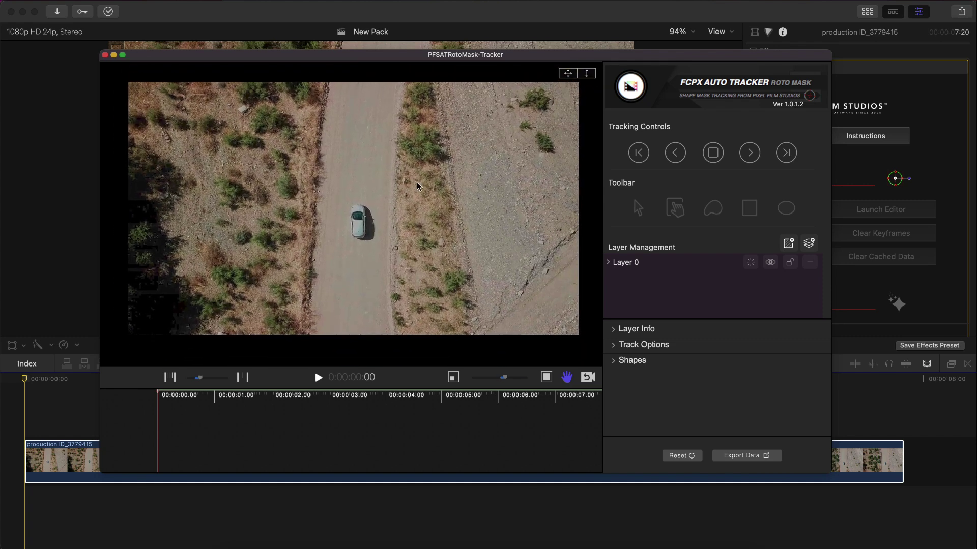
left_click(588, 377)
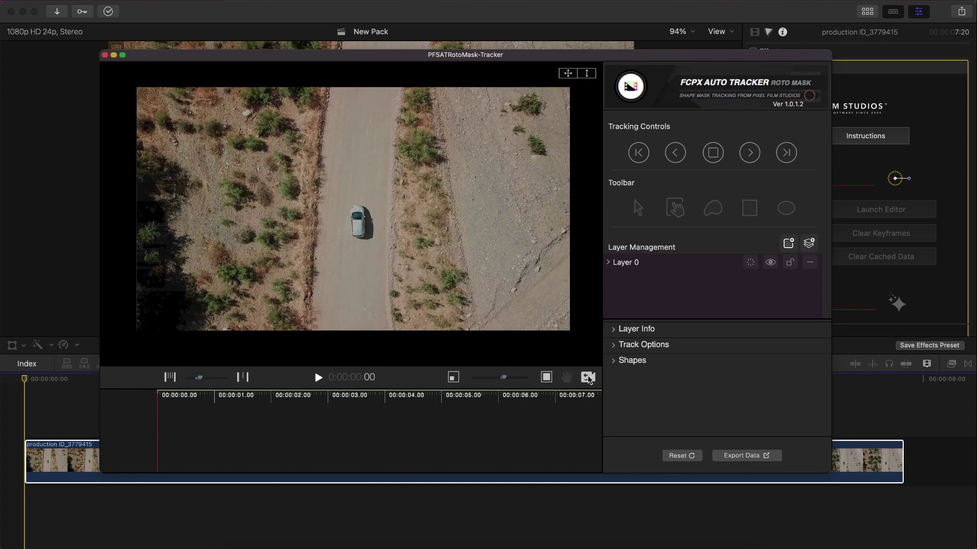
- Reset the viewer, reposition and enlarge the footage with the on-screen pan and zoom controls, and shift the tracker timeline to reveal the clip's end
left_click(588, 377)
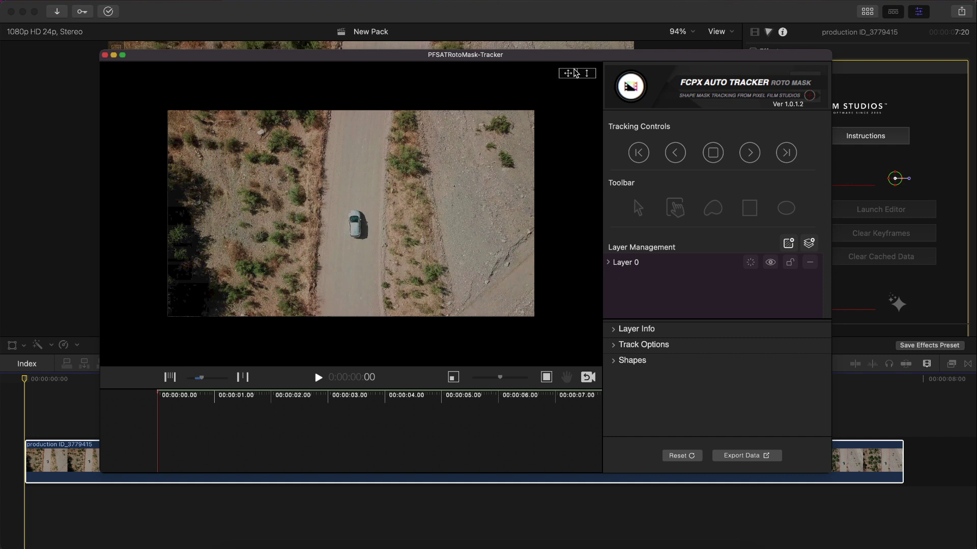
left_click(570, 73)
left_click_drag(570, 73, 579, 101)
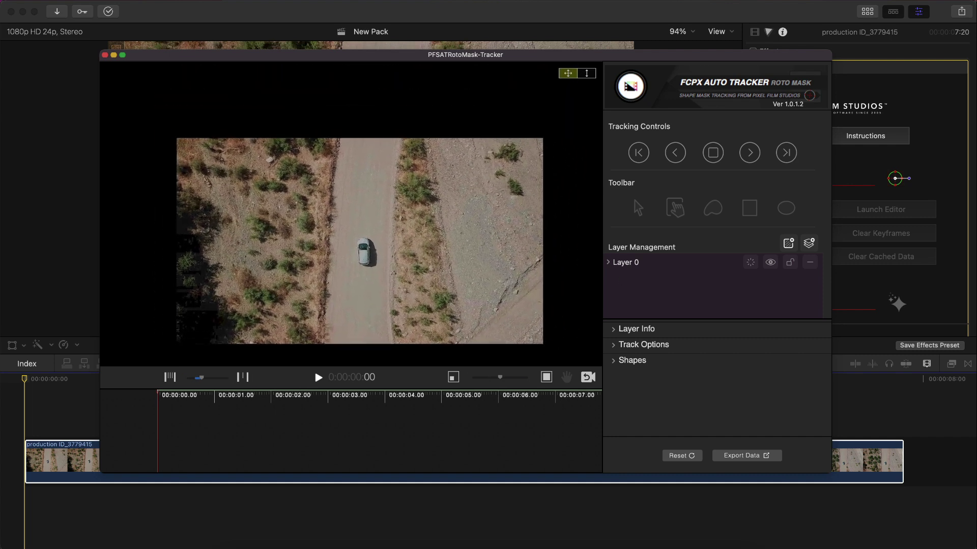
left_click_drag(365, 251, 374, 225)
left_click(585, 74)
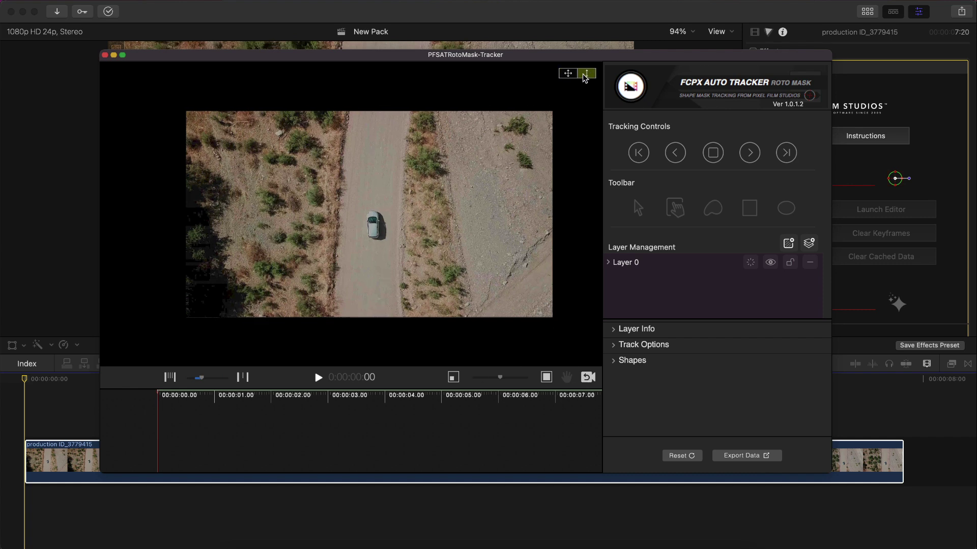
left_click_drag(585, 73, 557, 71)
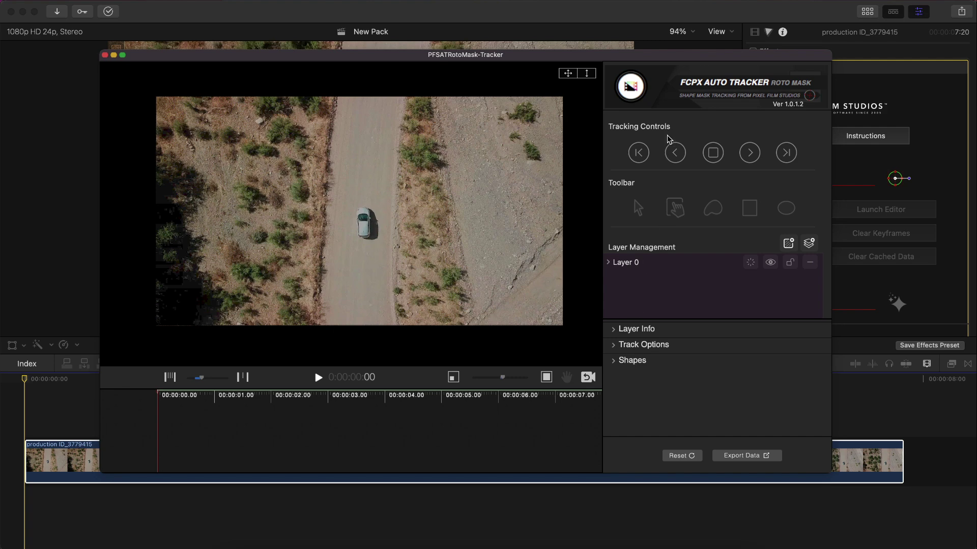
left_click_drag(213, 398, 109, 396)
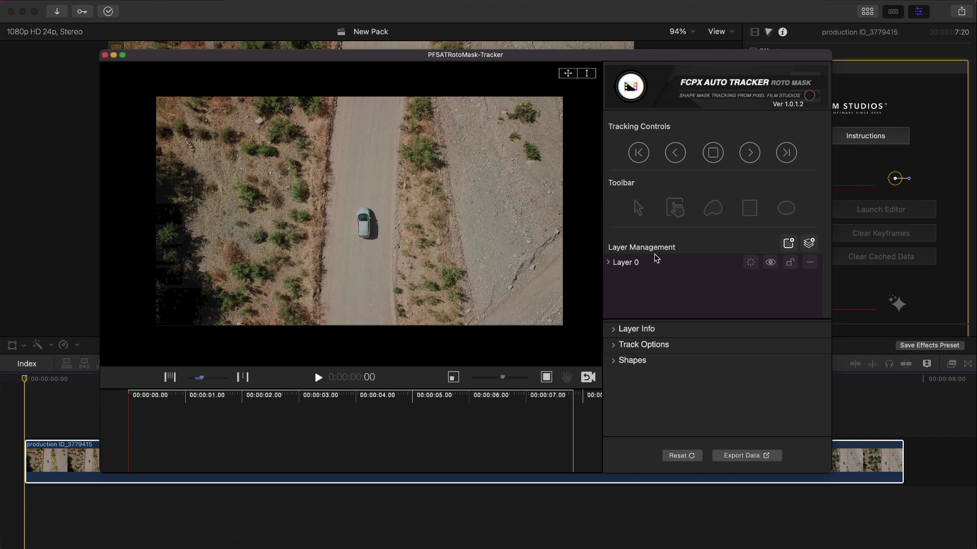
- Expand Layer 0, add a second empty shape to it, create an additional layer and select the new shape
left_click(608, 263)
left_click(672, 265)
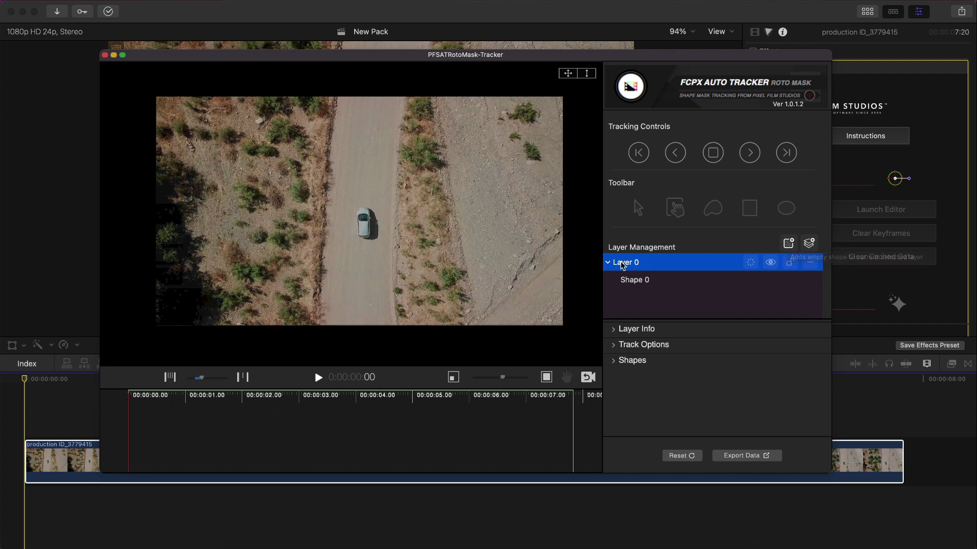
left_click(788, 245)
left_click(812, 243)
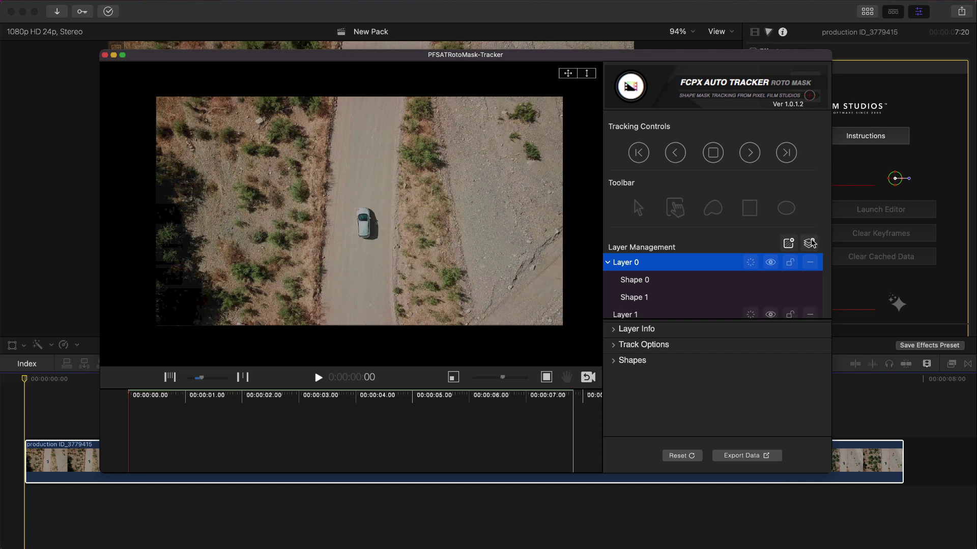
scroll(680, 290, "down", 1)
left_click(646, 299)
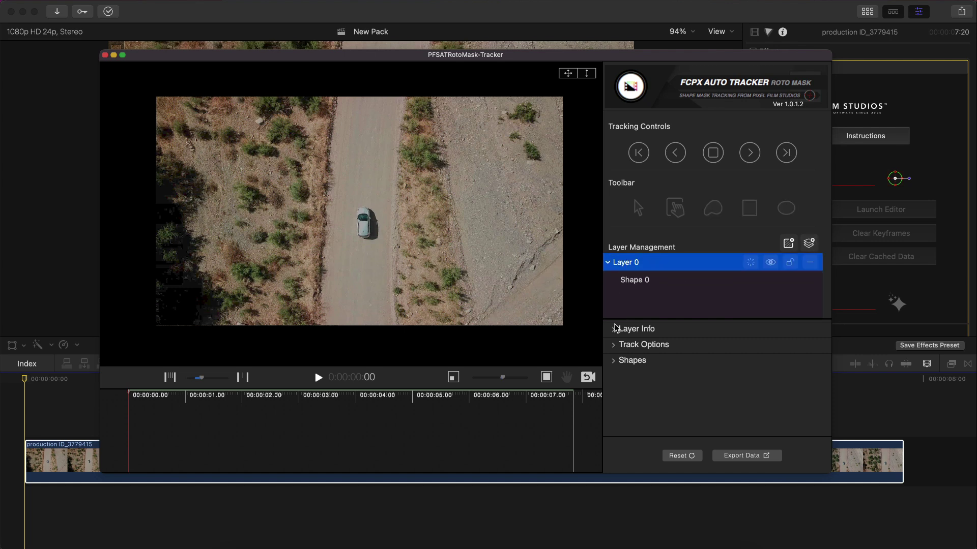
- Show the layer's attributes and rename Layer 0 as Road
left_click(613, 328)
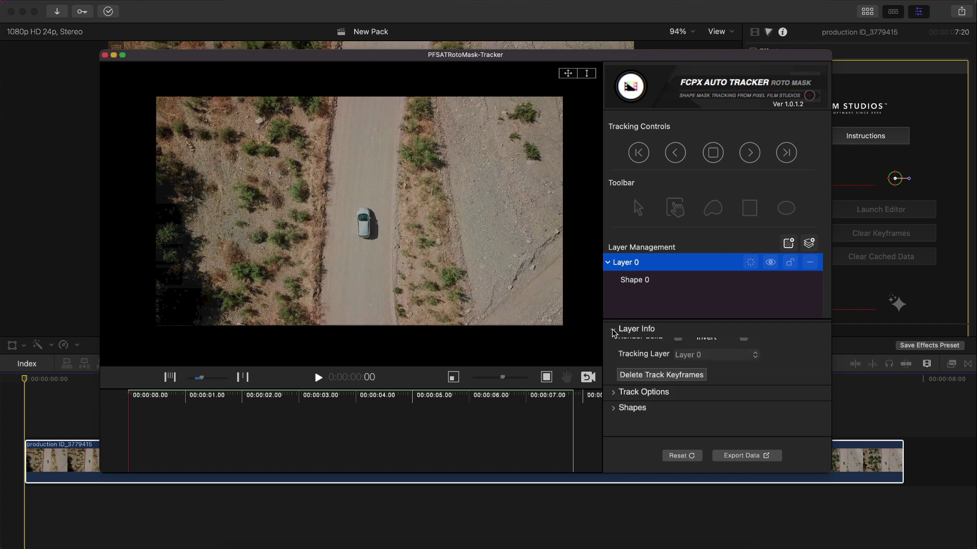
left_click(717, 348)
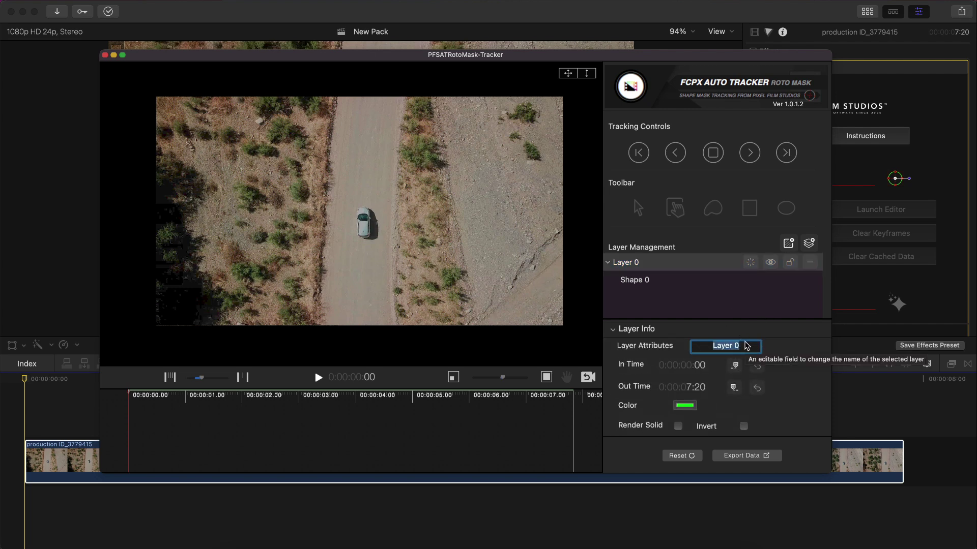
type("Road")
key("Return")
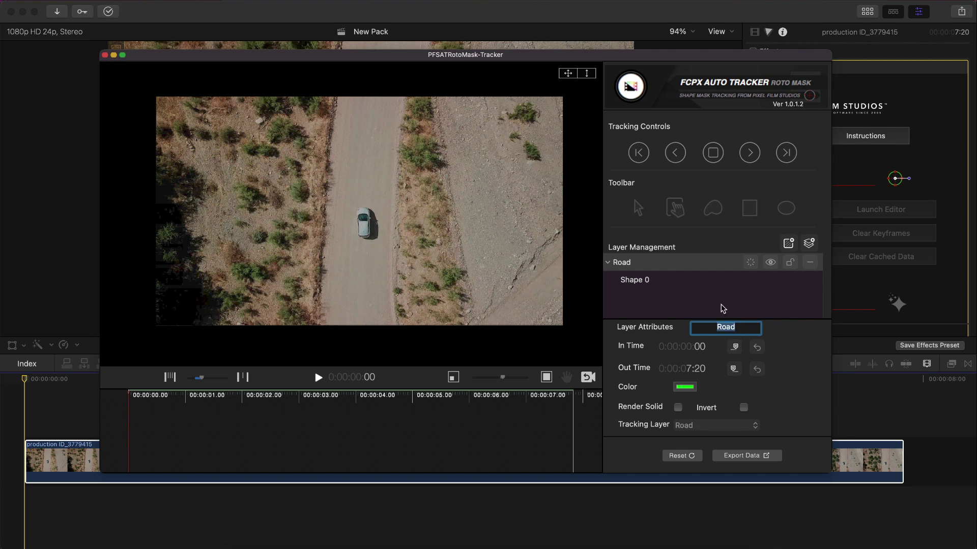
- Rename Shape 0 in the Road layer as Mask
left_click(634, 281)
scroll(679, 386, "down", 3)
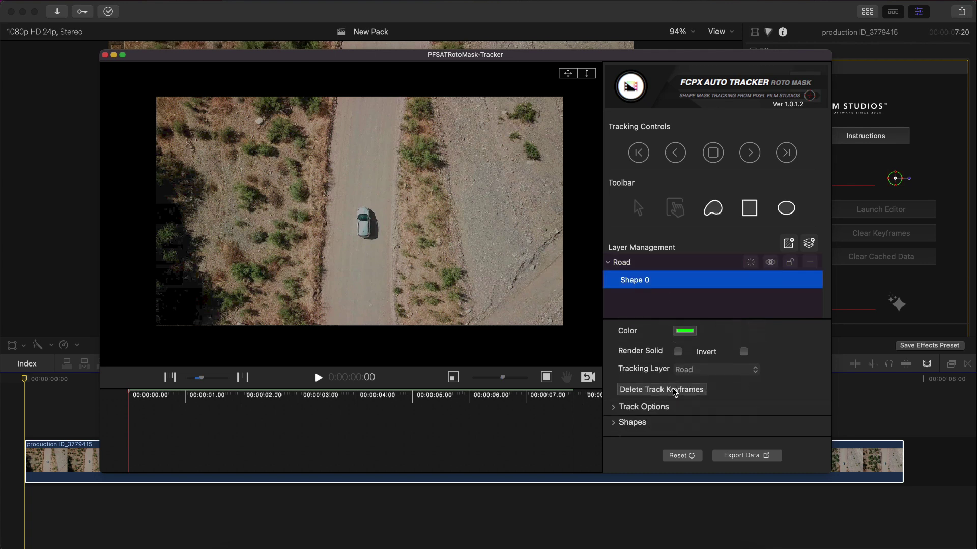
left_click(610, 422)
scroll(662, 407, "down", 2)
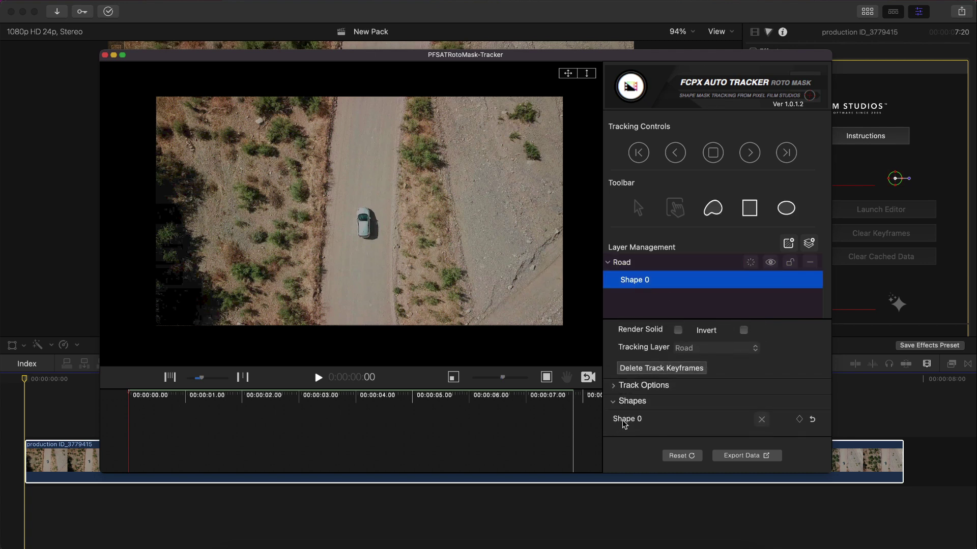
left_click(634, 426)
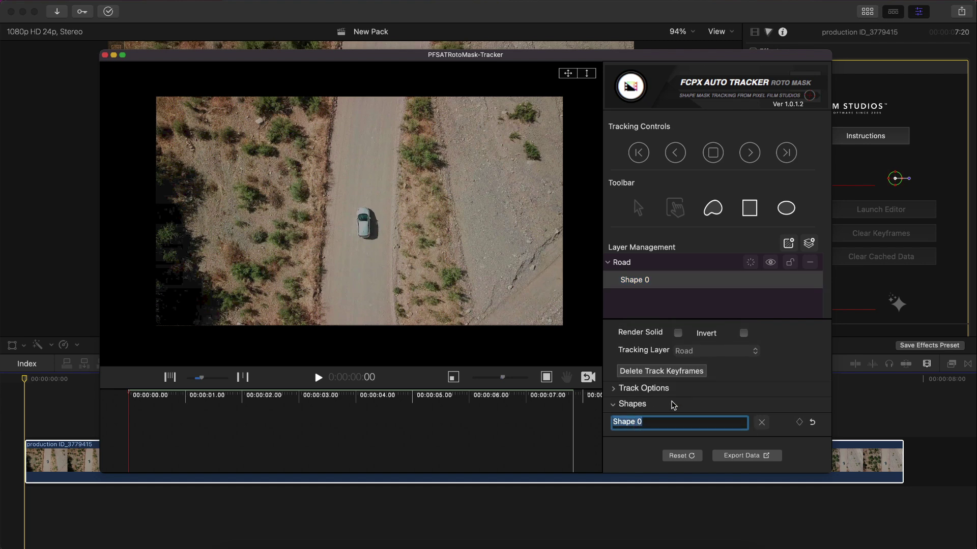
type("Mask")
left_click(669, 270)
scroll(686, 387, "down", 5)
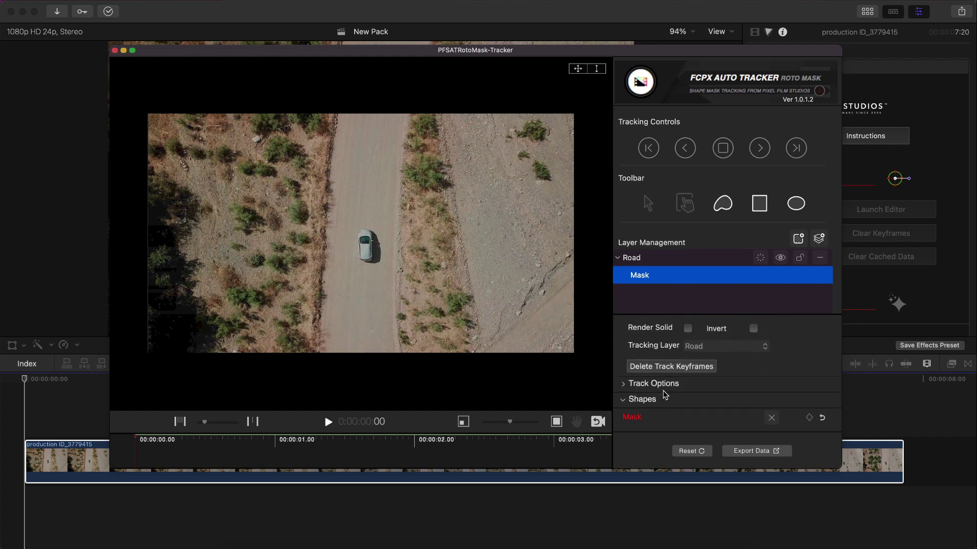
left_click(642, 416)
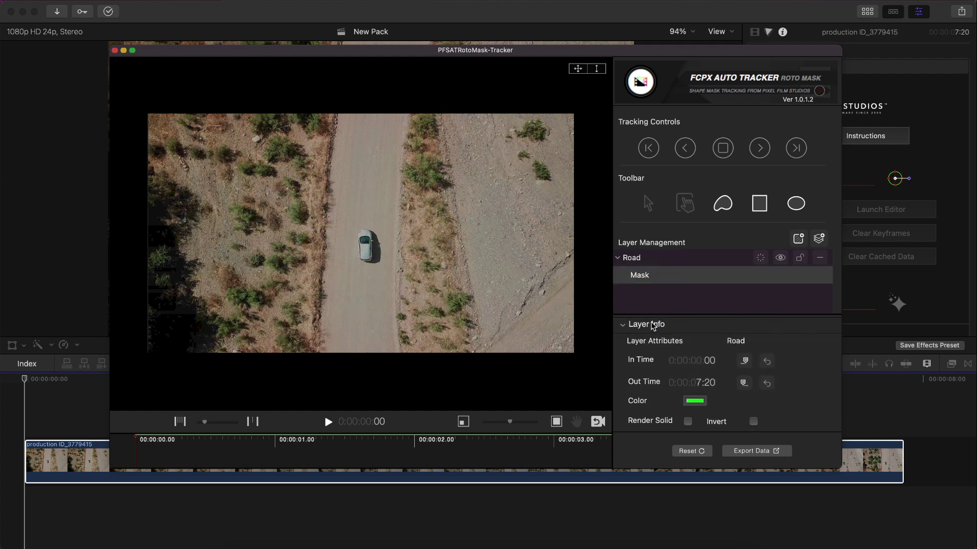
- Change the Road layer's color to yellow
scroll(695, 373, "down", 2)
left_click(696, 366)
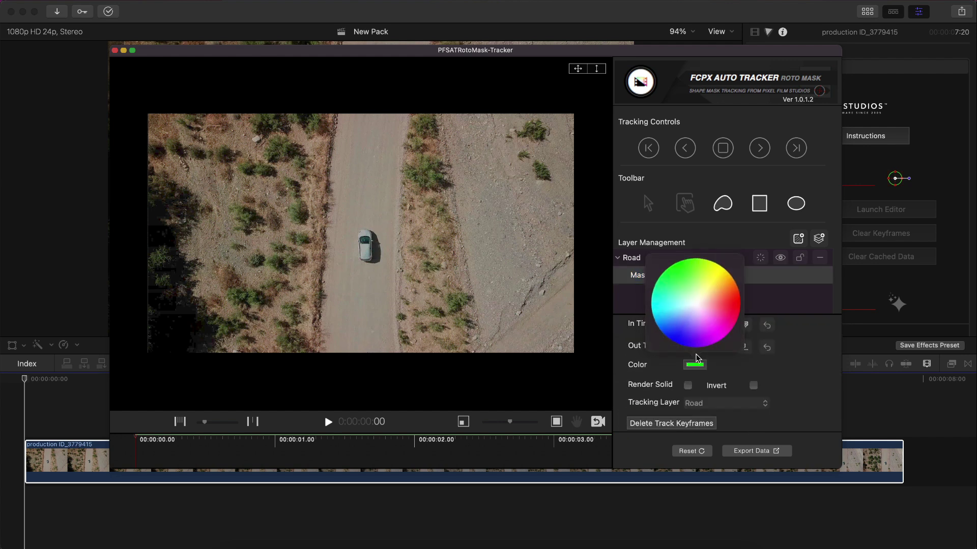
left_click(671, 288)
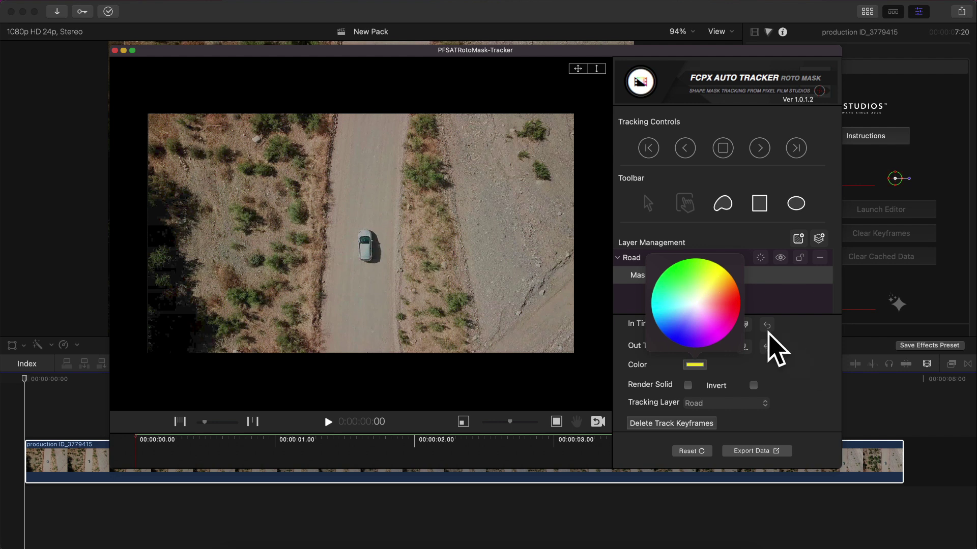
scroll(782, 383, "up", 2)
left_click(700, 237)
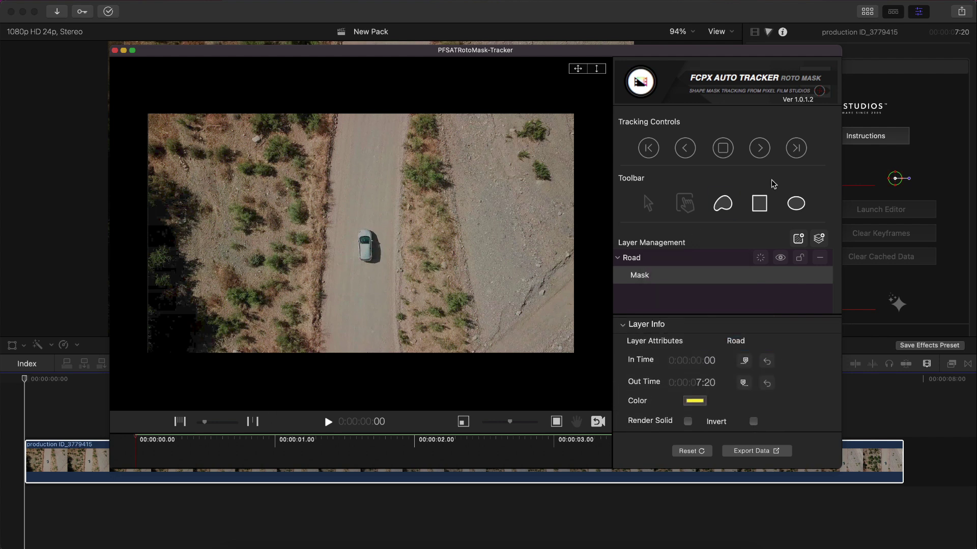
- Try out a rectangular and an elliptical mask shape around the car, undoing each one
left_click(760, 203)
left_click(732, 208)
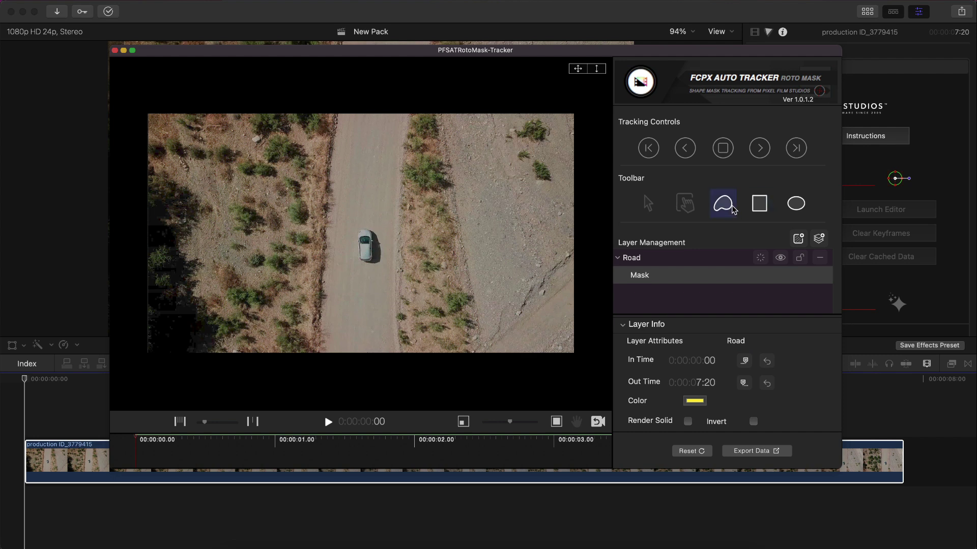
left_click(759, 201)
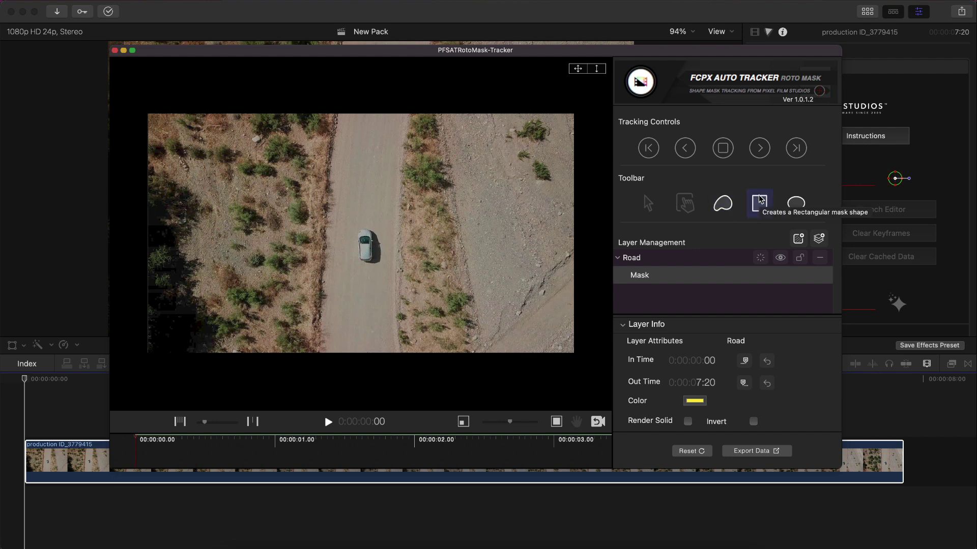
left_click_drag(332, 178, 429, 274)
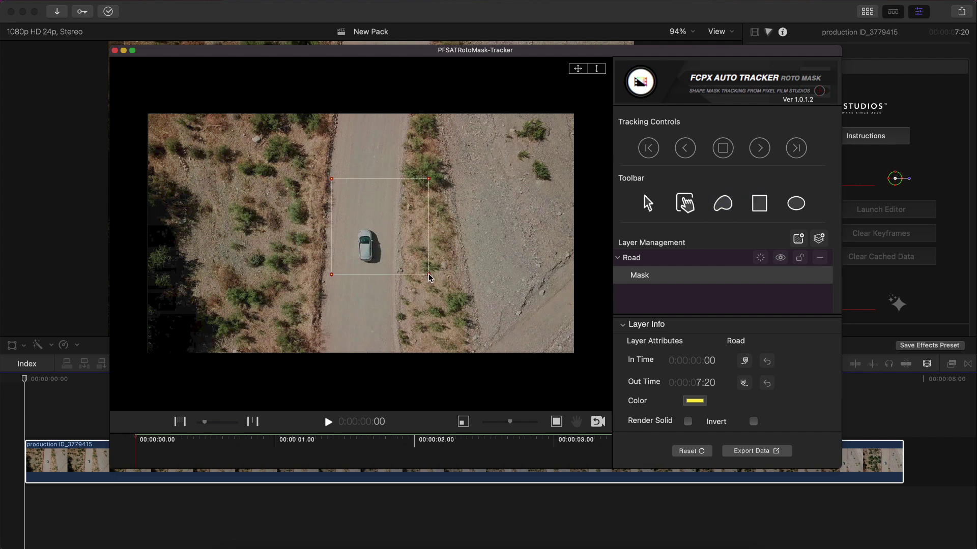
left_click(796, 204)
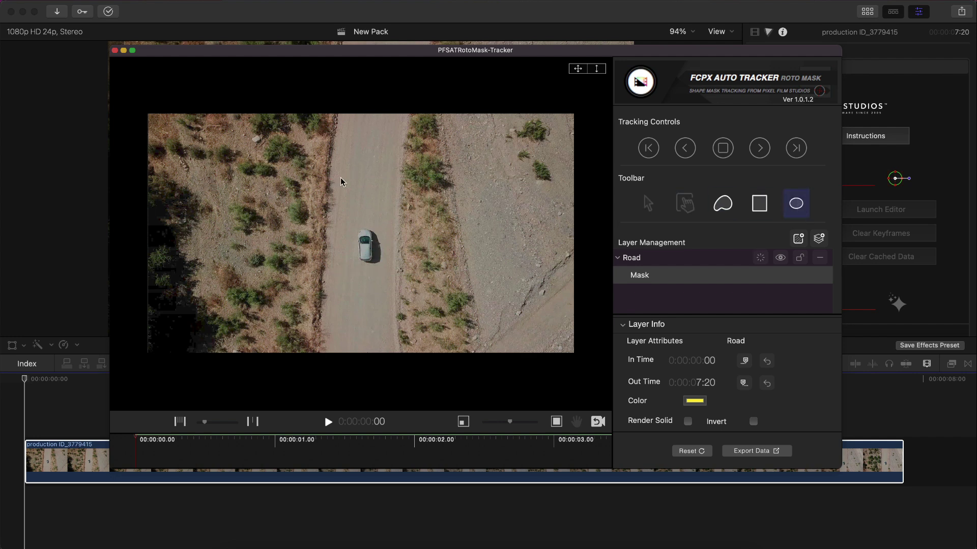
left_click_drag(340, 182, 450, 288)
key("super+z")
- Draw a closed freeform mask with six points along both edges of the road, extending slightly beyond the footage's upper and lower edges
left_click(723, 203)
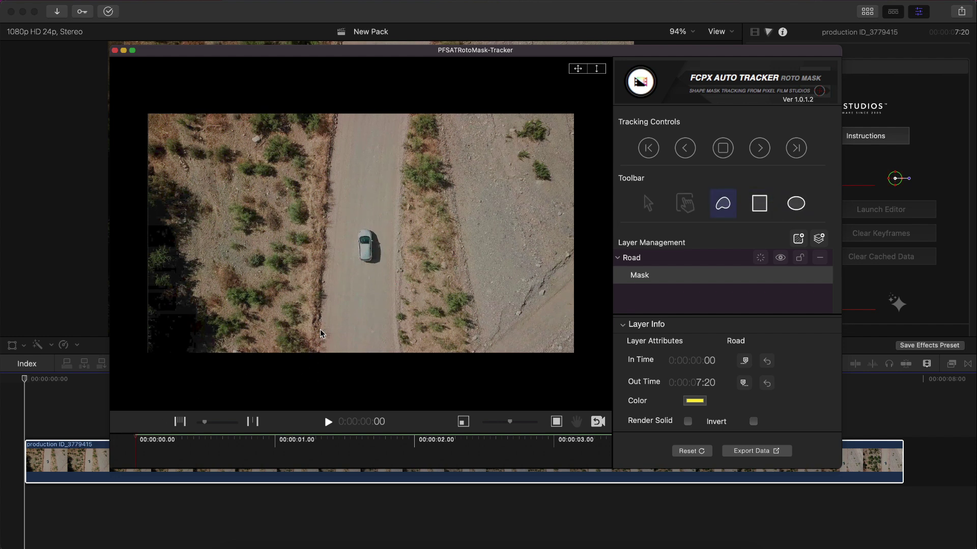
left_click_drag(325, 238, 326, 224)
left_click_drag(338, 112, 341, 105)
left_click_drag(409, 103, 409, 128)
left_click_drag(397, 244, 396, 266)
left_click(398, 360)
left_click(317, 353)
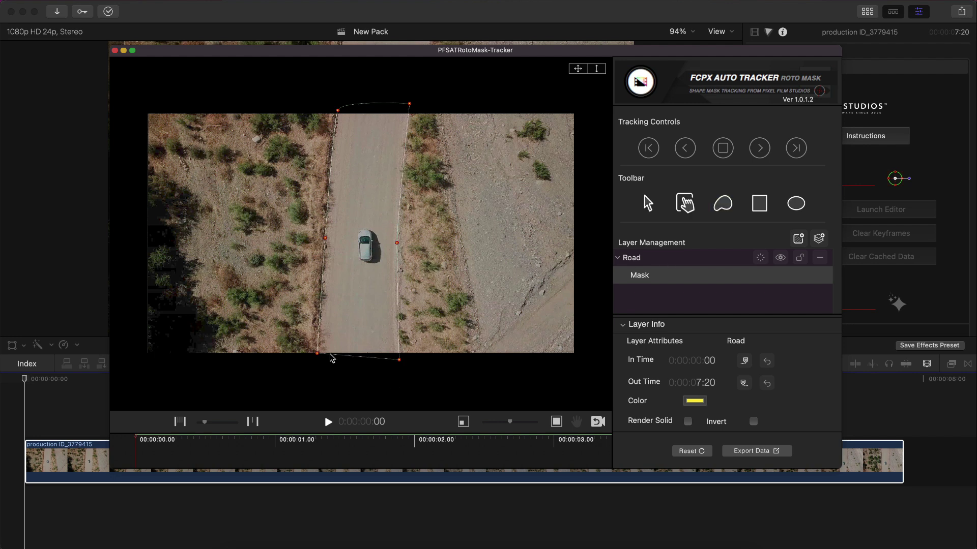
- Move the road mask's lower-left point just below the footage edge and try the transform tool on the mask before returning to point selection
left_click(647, 203)
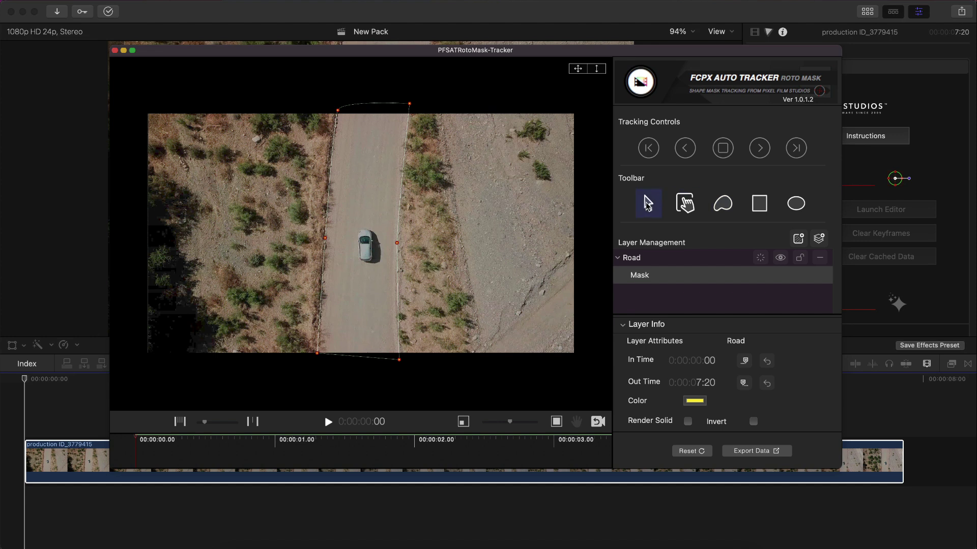
left_click(317, 353)
left_click_drag(316, 354, 319, 358)
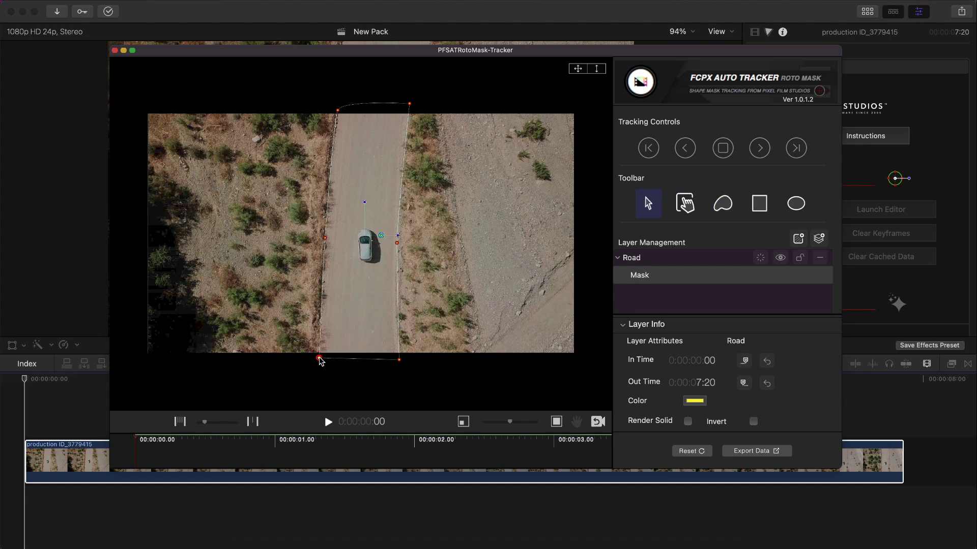
left_click(686, 205)
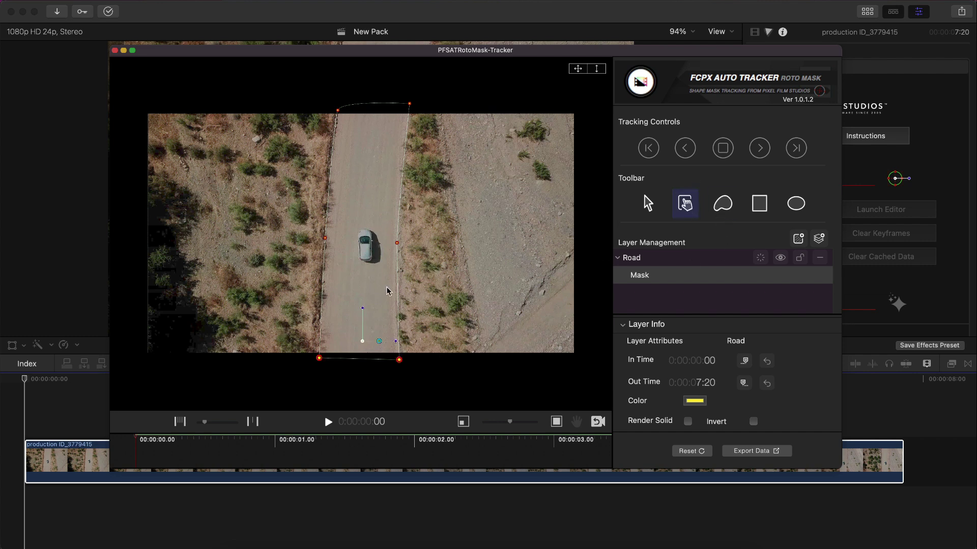
left_click(647, 203)
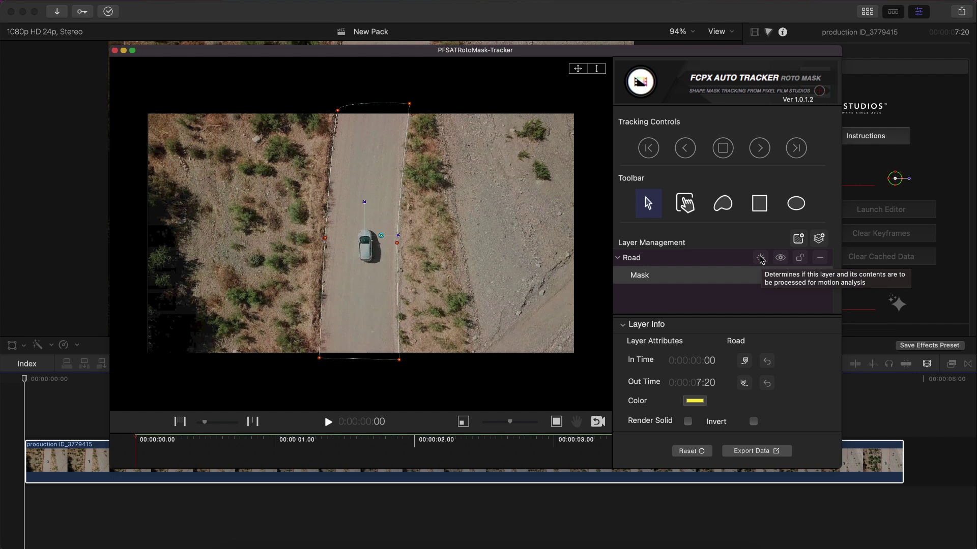
- Enable motion analysis for the Road layer, leave the layer unlocked, and track the mask forward from the clip's start, stopping at about 2:23
left_click(760, 258)
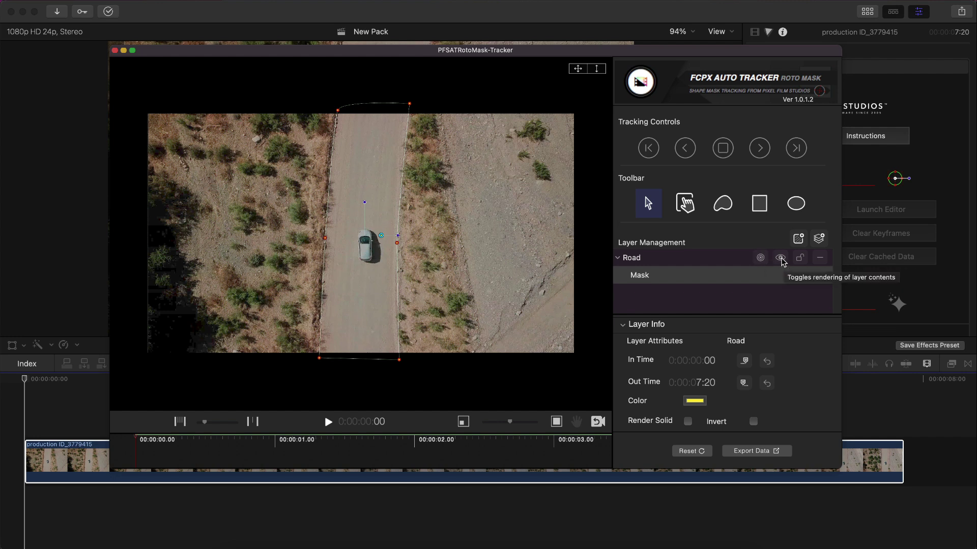
left_click(799, 256)
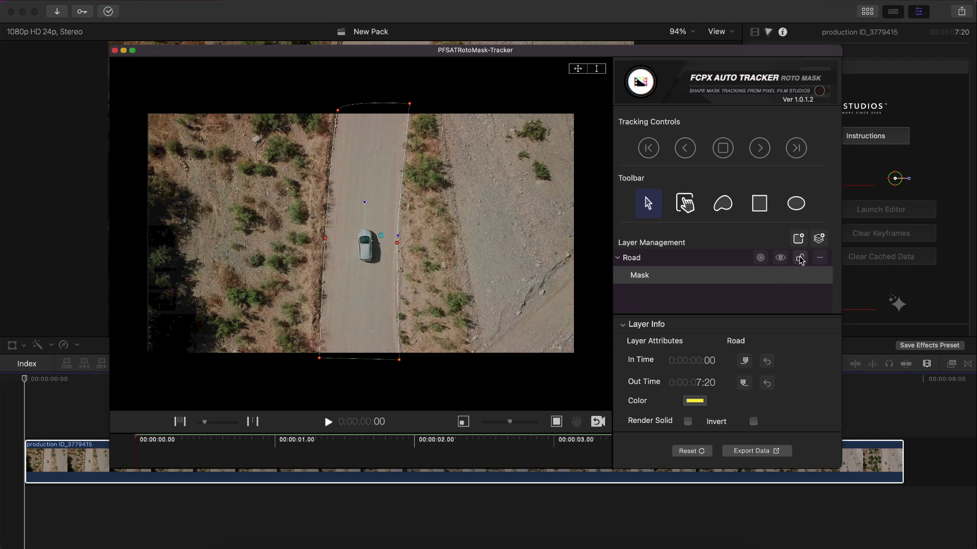
left_click(800, 258)
left_click(793, 150)
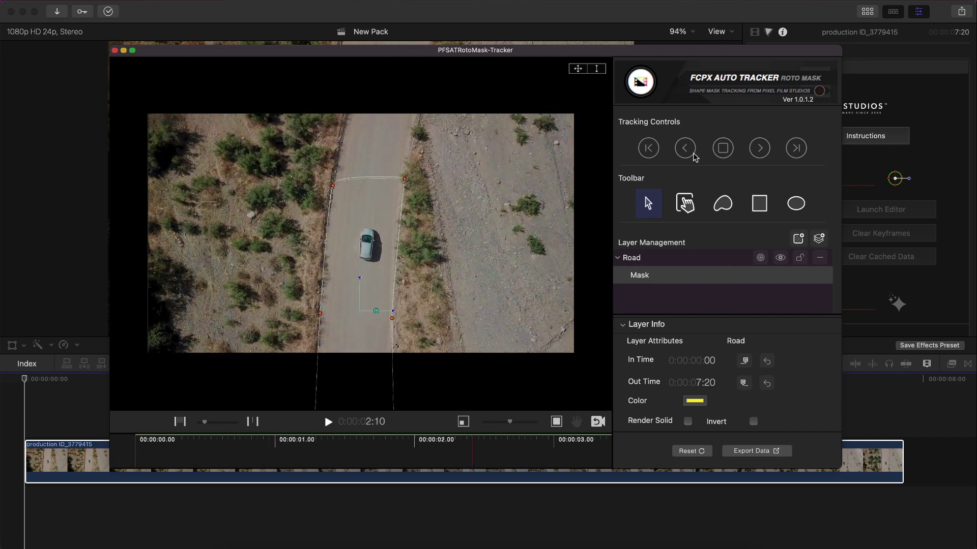
left_click(722, 148)
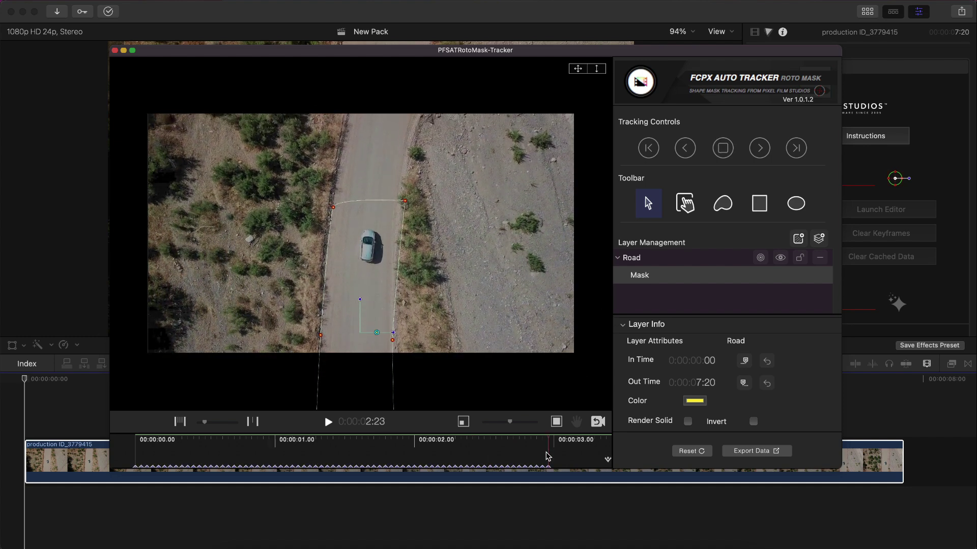
- Add a shape keyframe for the Mask shape of the Road layer at 2:23
scroll(570, 442, "right", 2)
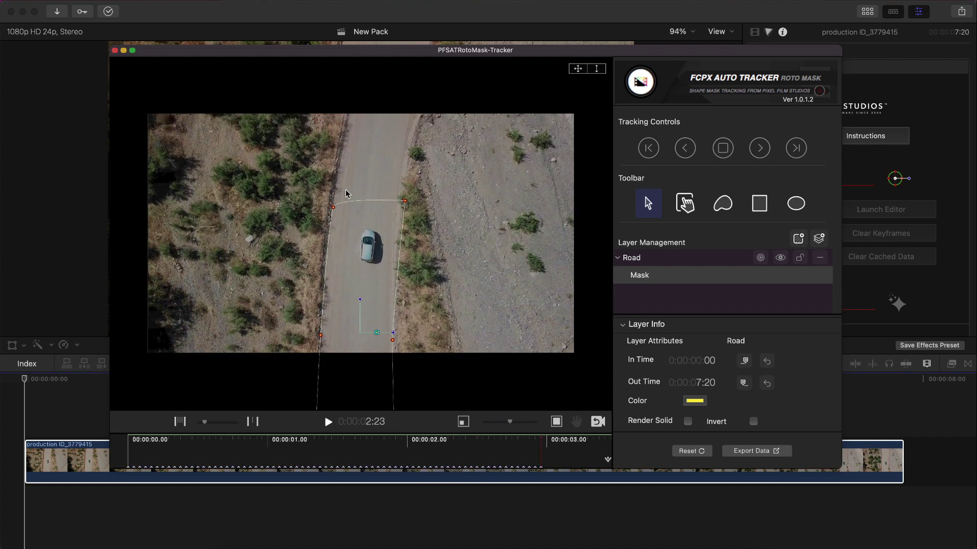
scroll(474, 441, "left", 1)
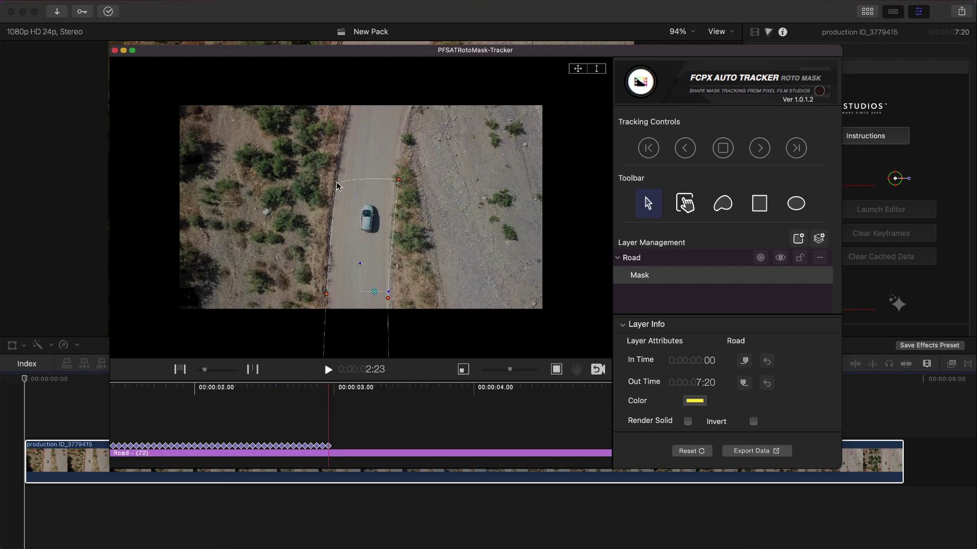
left_click(687, 203)
scroll(682, 402, "down", 3)
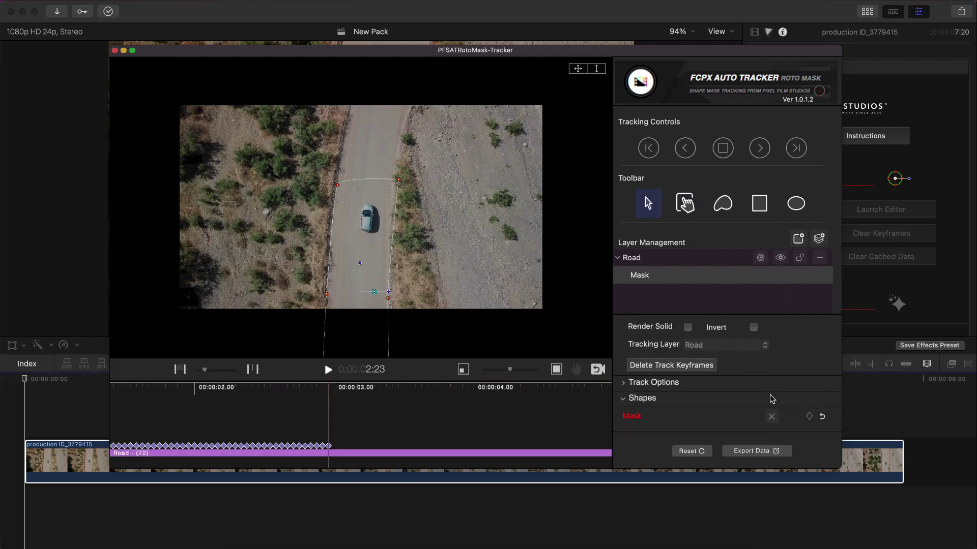
double_click(632, 418)
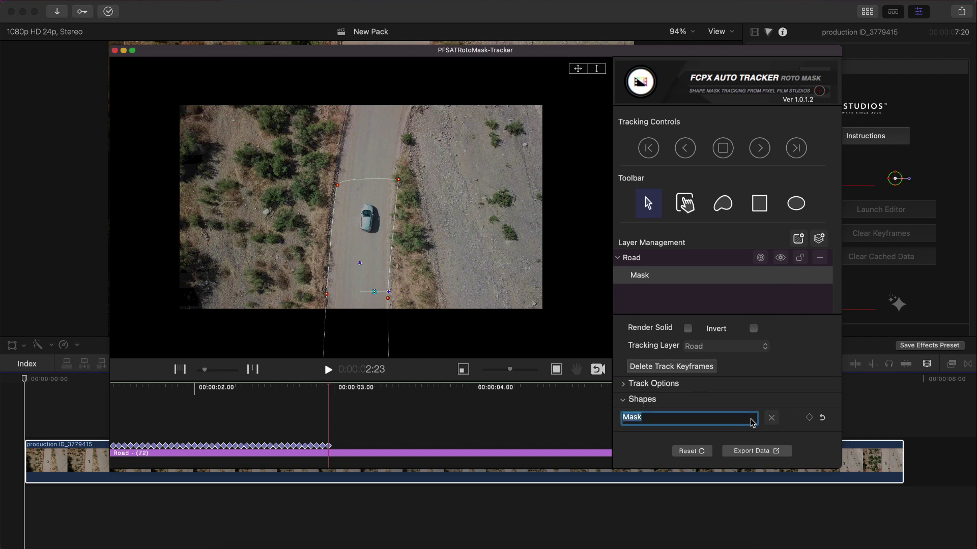
left_click(809, 419)
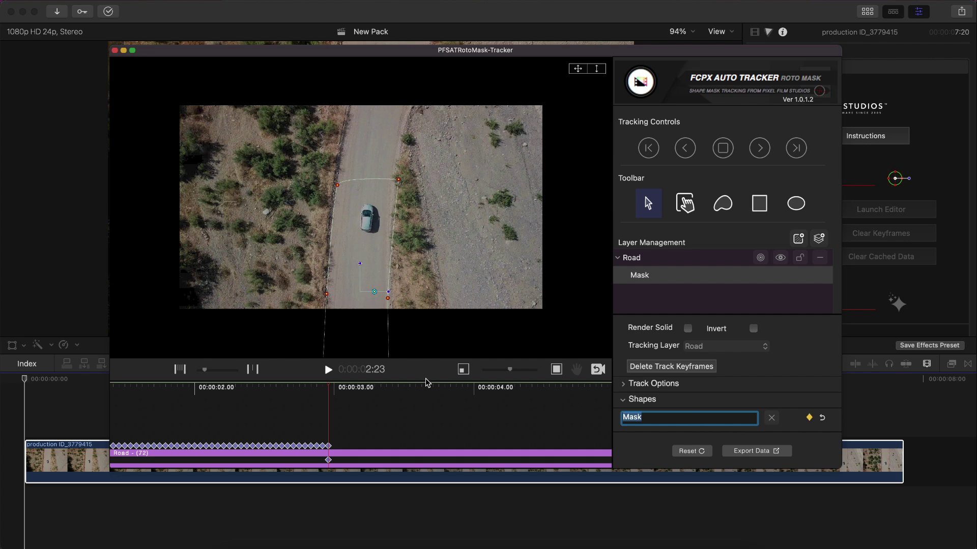
- At 3:19, raise the mask's two upper points above the footage and align the side points near the lower edge with the road
left_click_drag(342, 386, 448, 391)
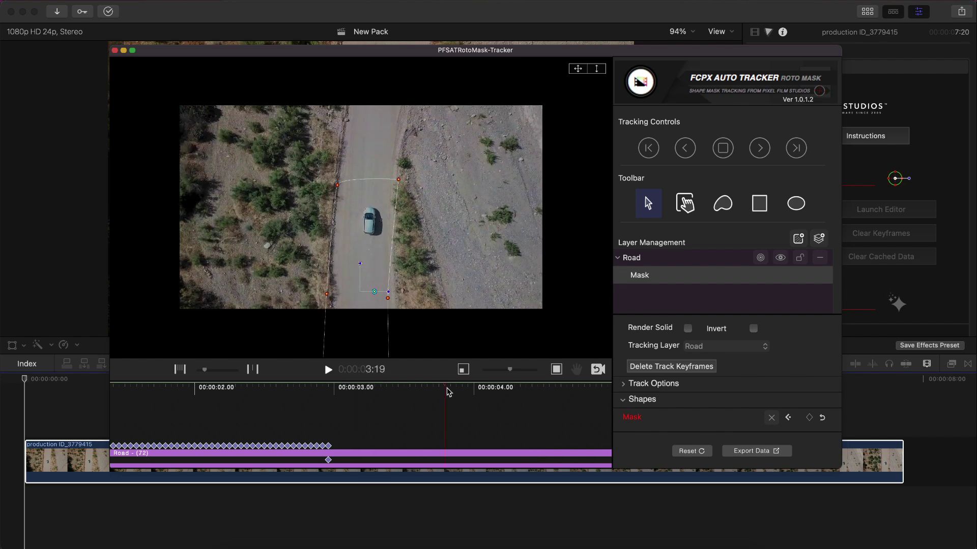
left_click_drag(398, 179, 399, 104)
left_click_drag(338, 185, 349, 95)
left_click(388, 299)
left_click_drag(387, 302, 393, 302)
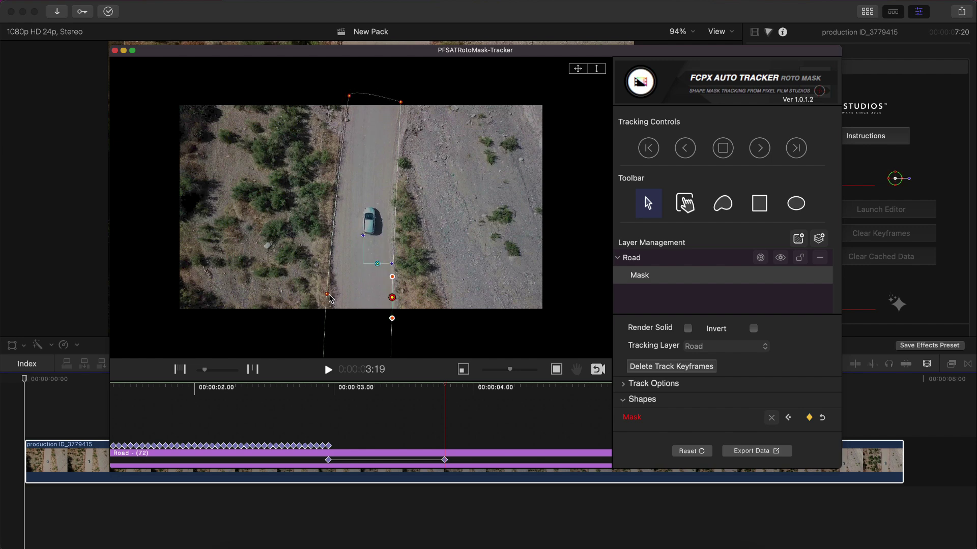
left_click_drag(328, 296, 331, 296)
- At 4:23, reshape the lower part of the mask by shifting both bottom points and both side points to follow the road edges
scroll(487, 455, "right", 5)
left_click_drag(350, 384, 492, 418)
scroll(527, 403, "right", 5)
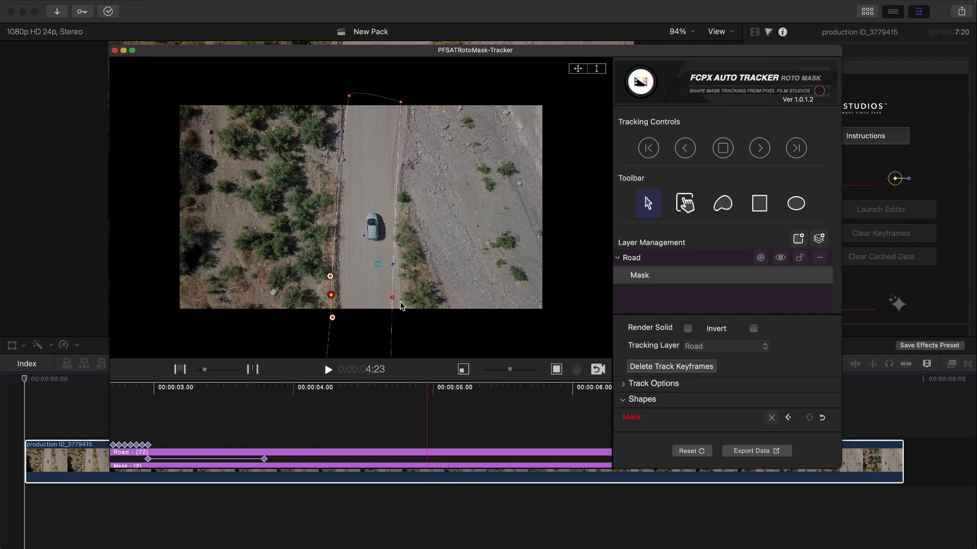
left_click(507, 370)
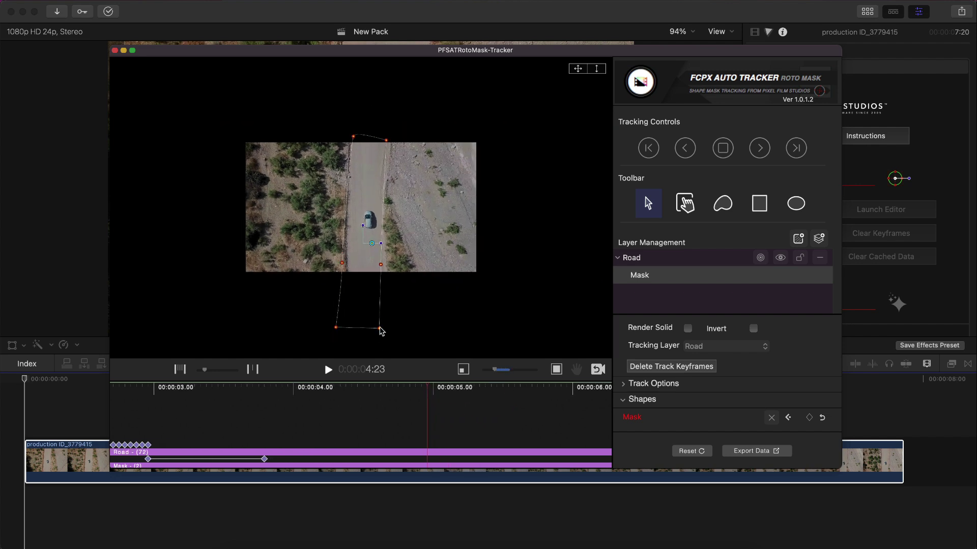
left_click(379, 329)
left_click_drag(378, 328, 412, 321)
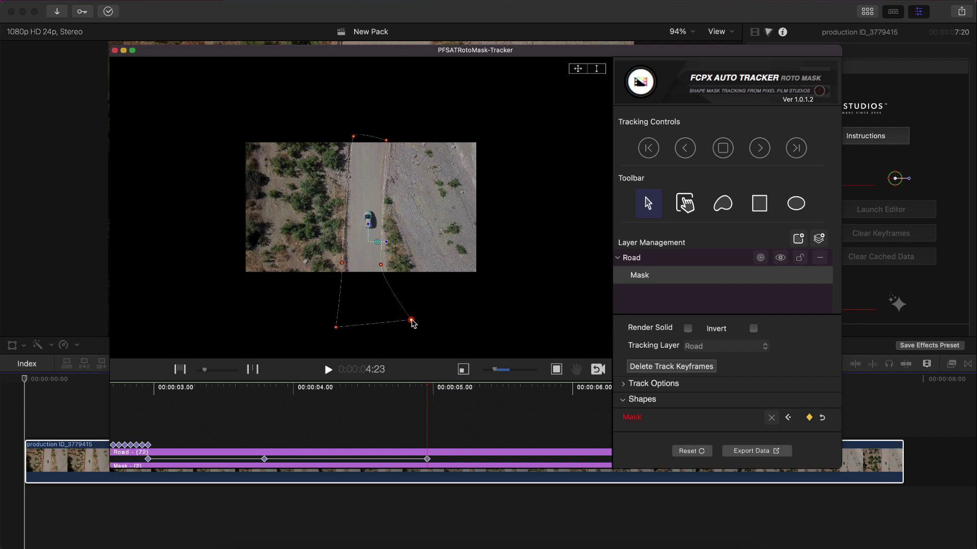
left_click(381, 265)
left_click_drag(383, 264, 385, 253)
left_click_drag(336, 327, 355, 325)
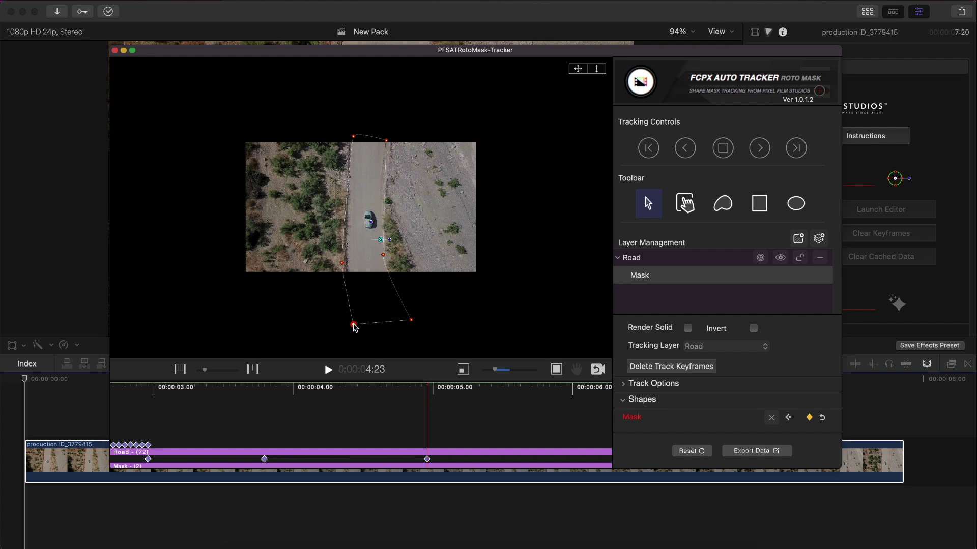
left_click_drag(348, 261, 353, 262)
- At 6:00, realign the mask's lower-right corner and right side point with the road edge, and play back the mask up to 6:13
scroll(431, 390, "right", 5)
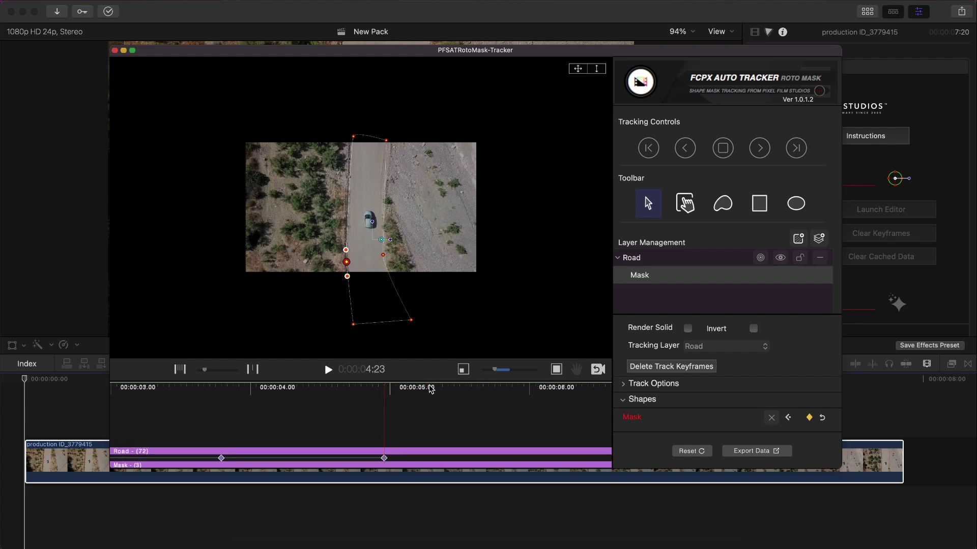
left_click_drag(431, 389, 442, 389)
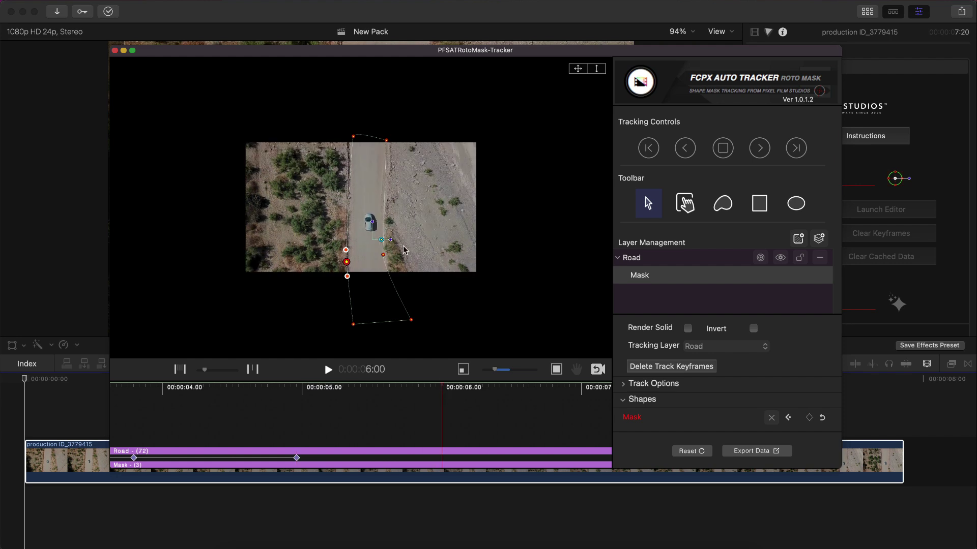
left_click_drag(411, 320, 386, 319)
left_click(383, 255)
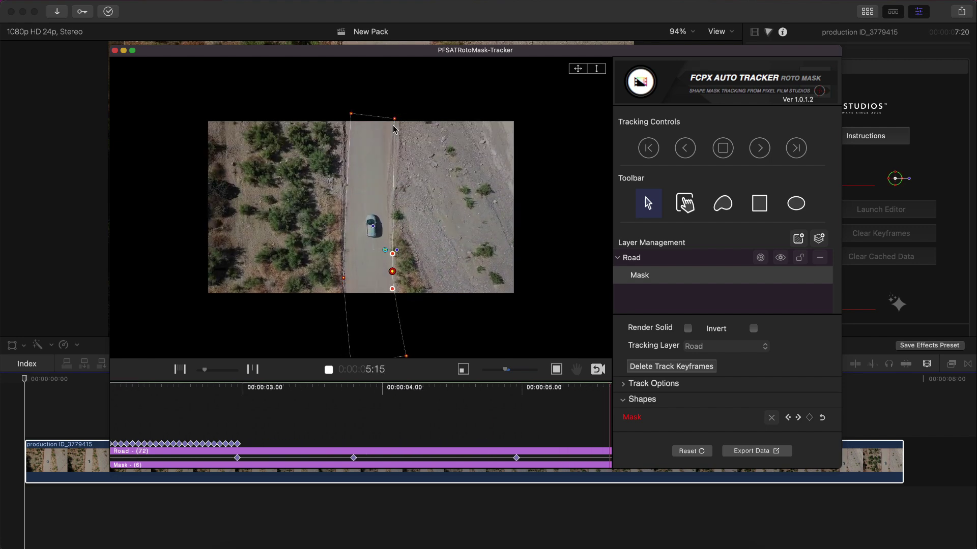
key("space")
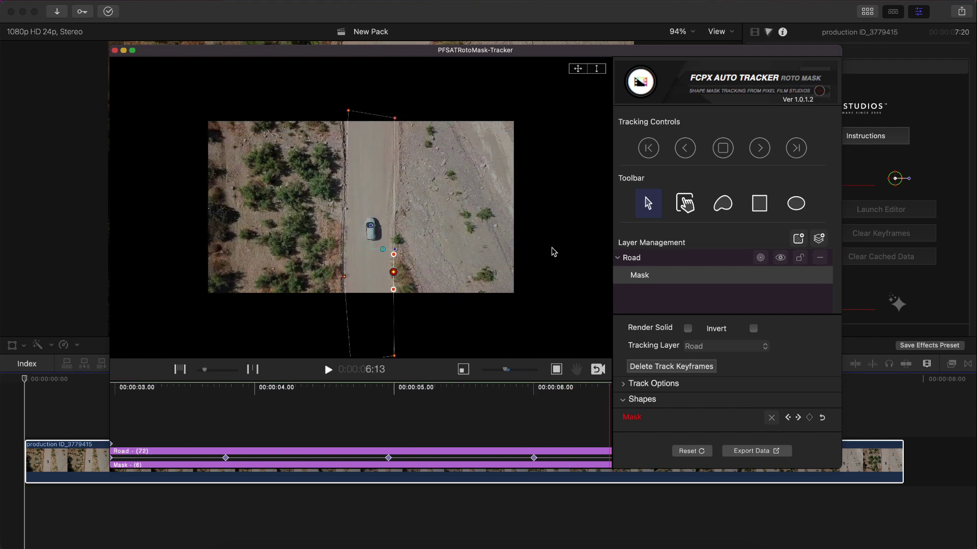
- Turn on Render Solid for the Road layer and try the Invert option, leaving it off
scroll(691, 392, "up", 3)
left_click(688, 394)
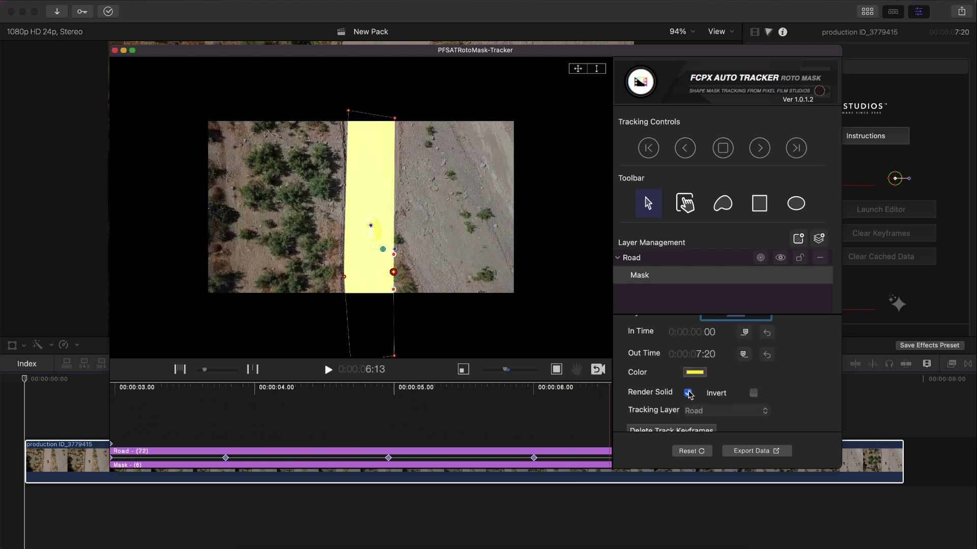
left_click(753, 394)
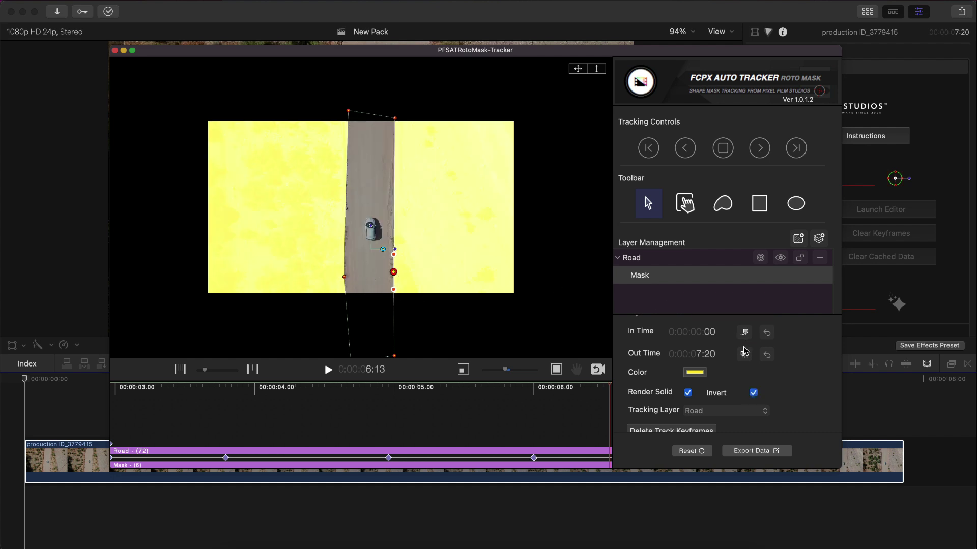
left_click(753, 393)
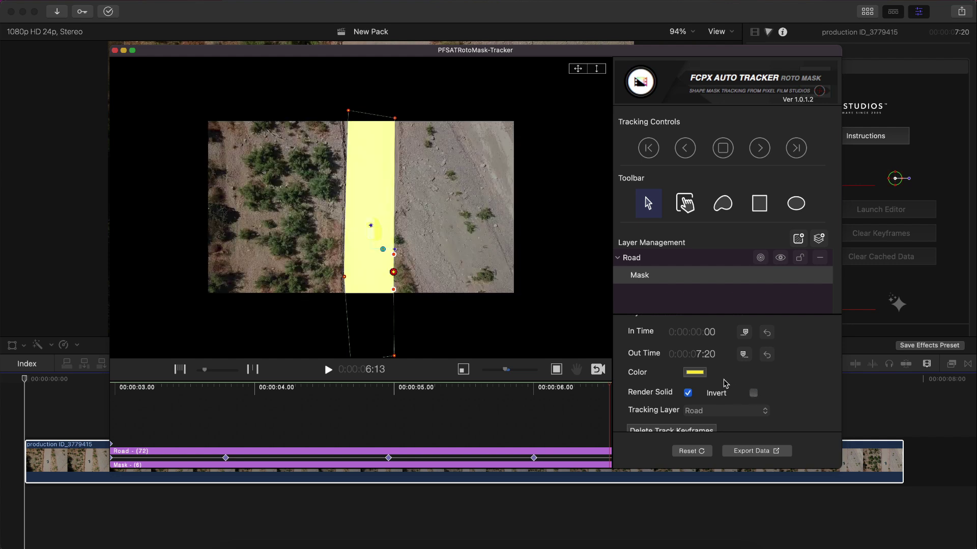
left_click(688, 392)
left_click(688, 392)
left_click(688, 395)
left_click(688, 394)
- Change the Road layer's color to blue-violet
left_click(695, 373)
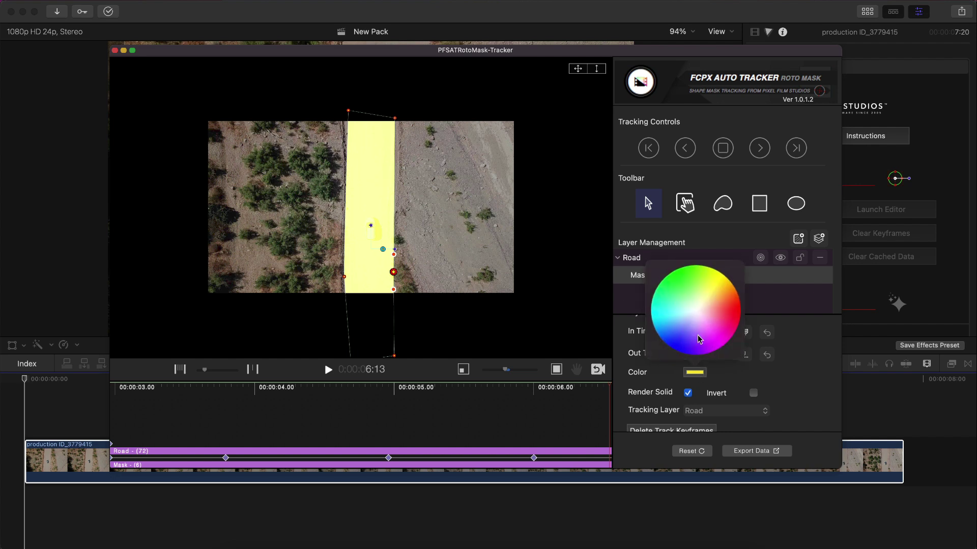
left_click(720, 334)
left_click_drag(661, 331, 689, 350)
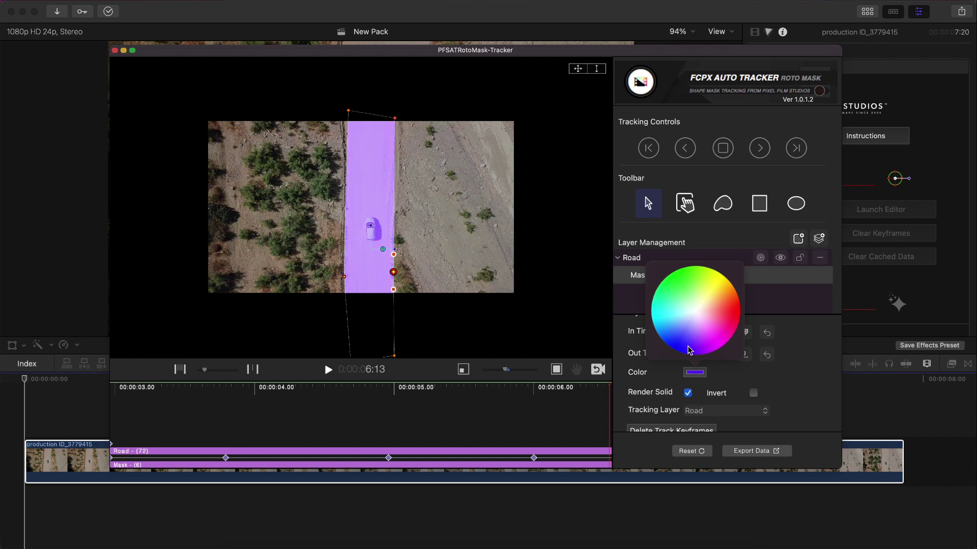
- Export the tracking data and close the tracker editor
left_click(749, 450)
left_click(487, 292)
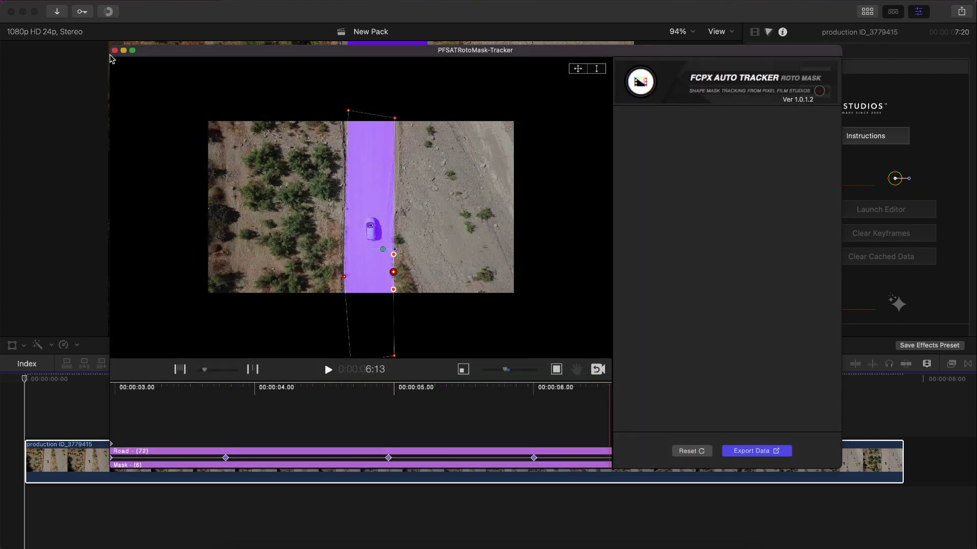
left_click(115, 51)
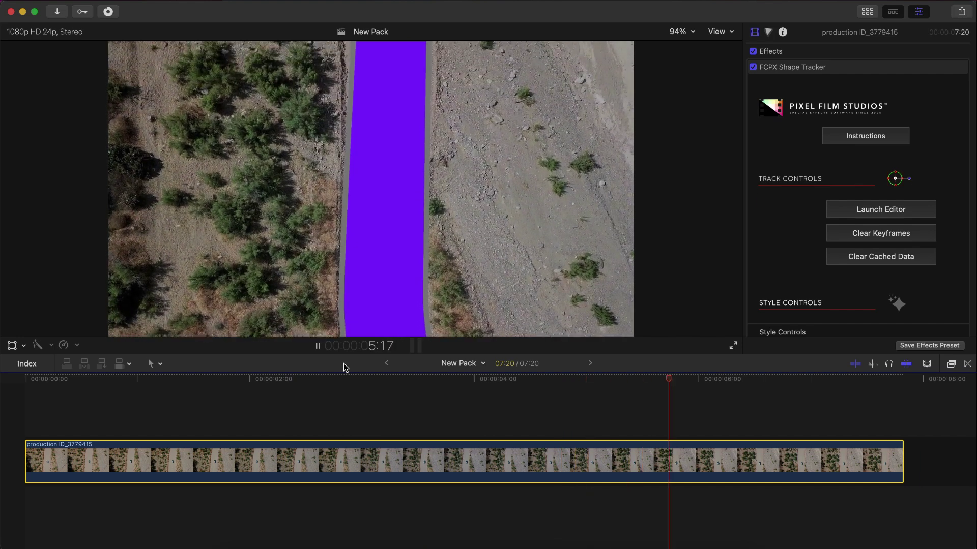
- Stop timeline playback, park the playhead at 2:22, and set the Shape Tracker's Rendering Mode to Mask in the Style Controls
key("space")
left_click(354, 379)
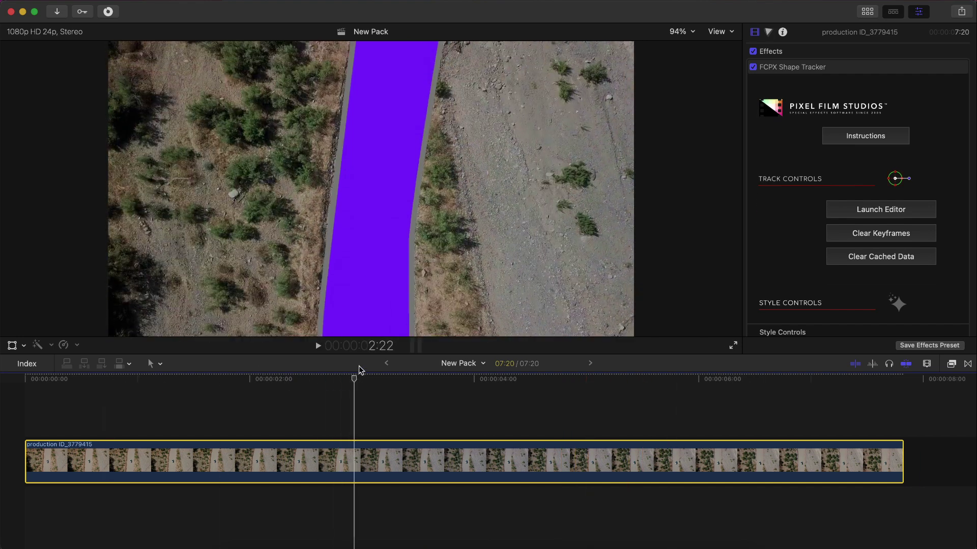
scroll(824, 233, "down", 3)
scroll(865, 224, "down", 1)
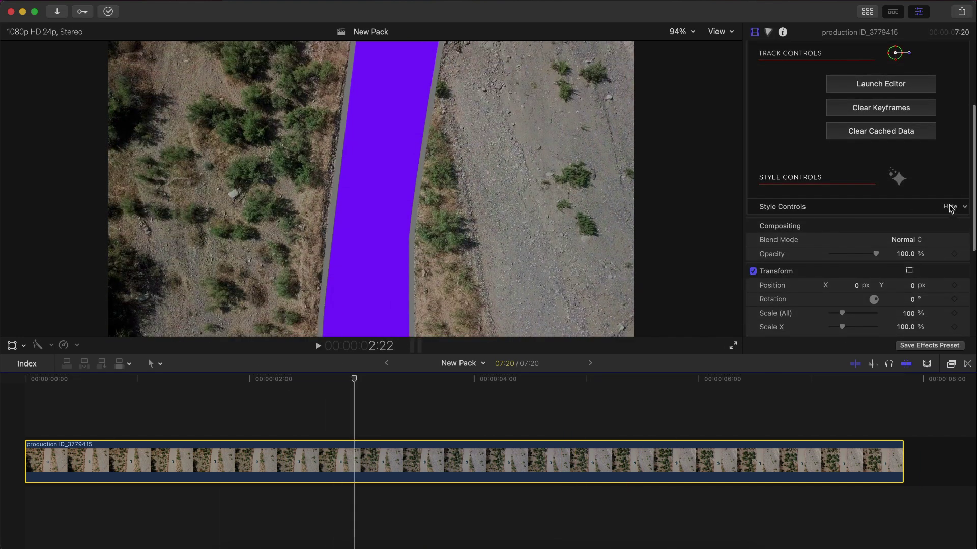
left_click(950, 207)
scroll(919, 209, "down", 2)
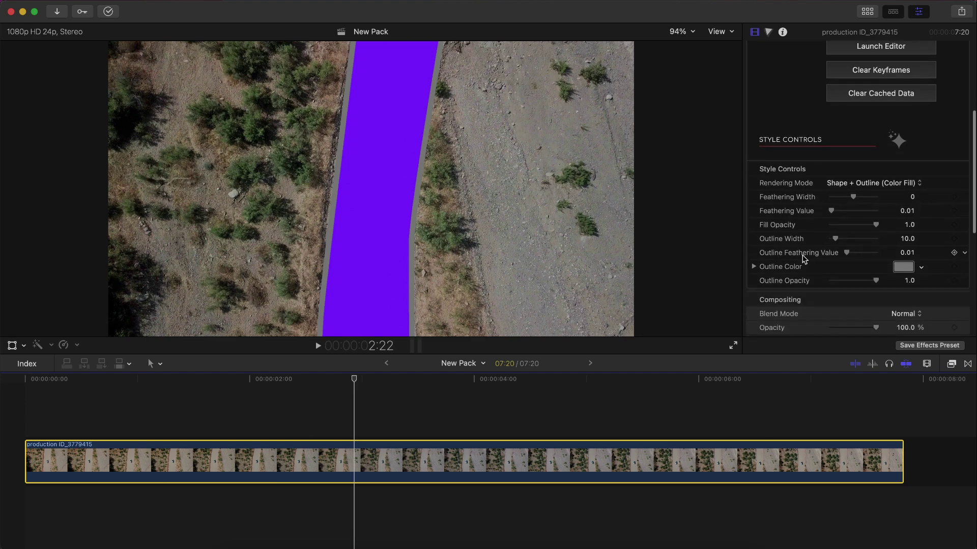
mouse_move(885, 171)
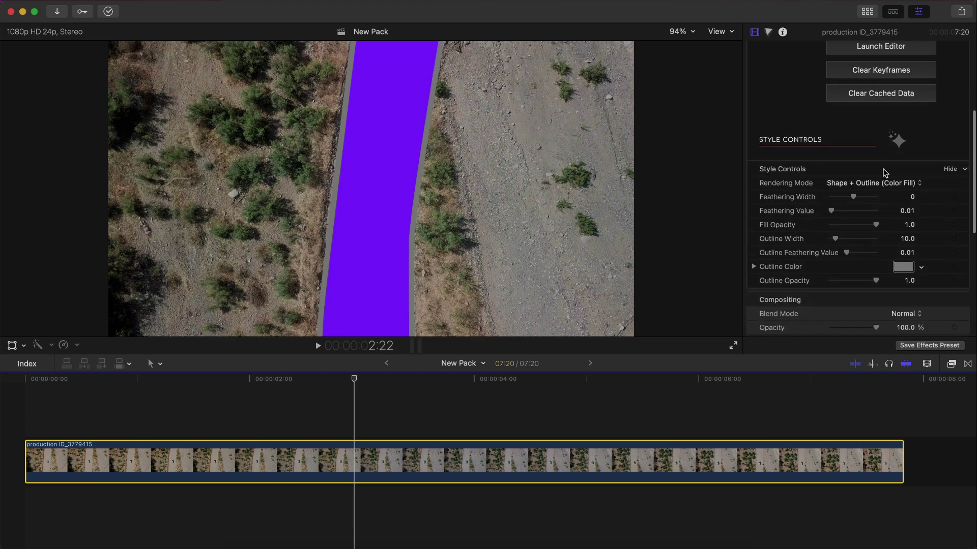
left_click(850, 187)
left_click(853, 146)
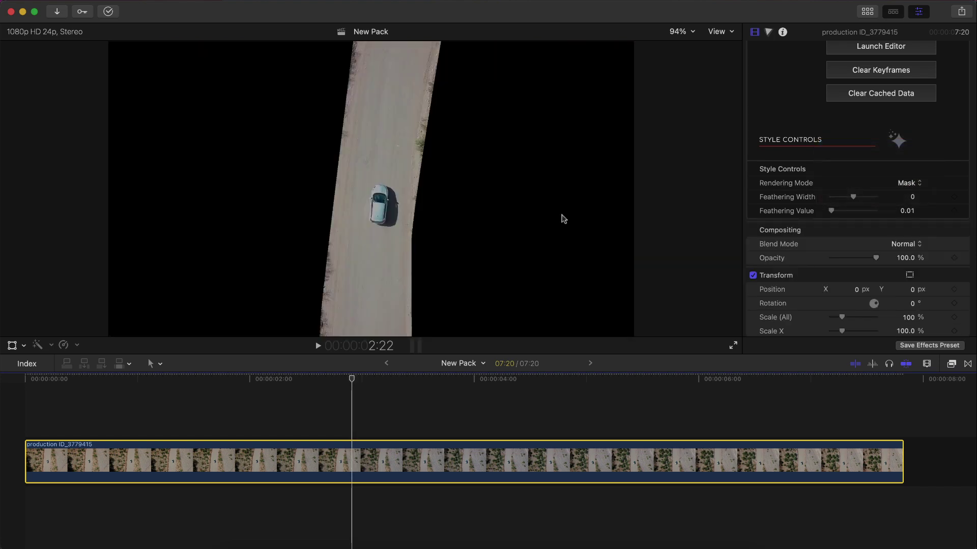
- Play the masked clip from its start to about 2:15 to check the road cutout
left_click(22, 408)
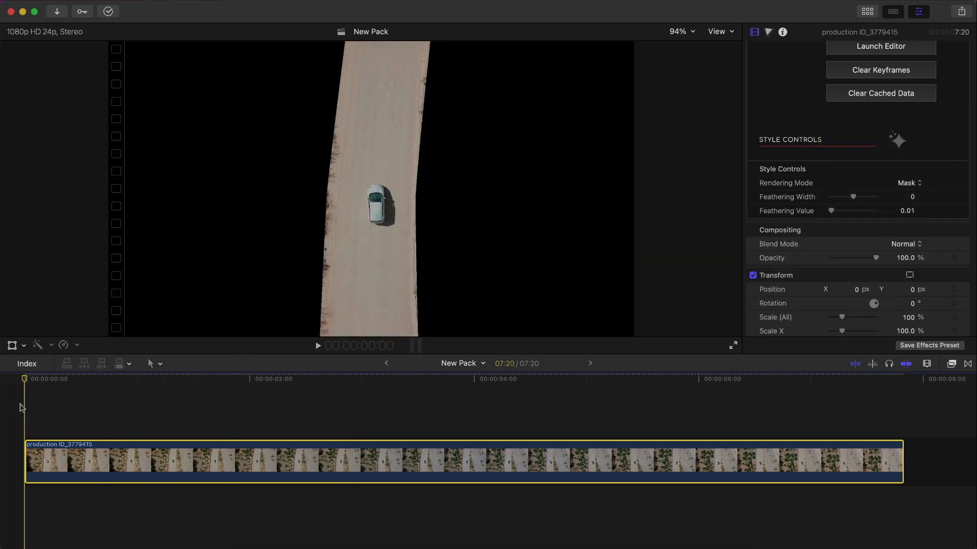
key("space")
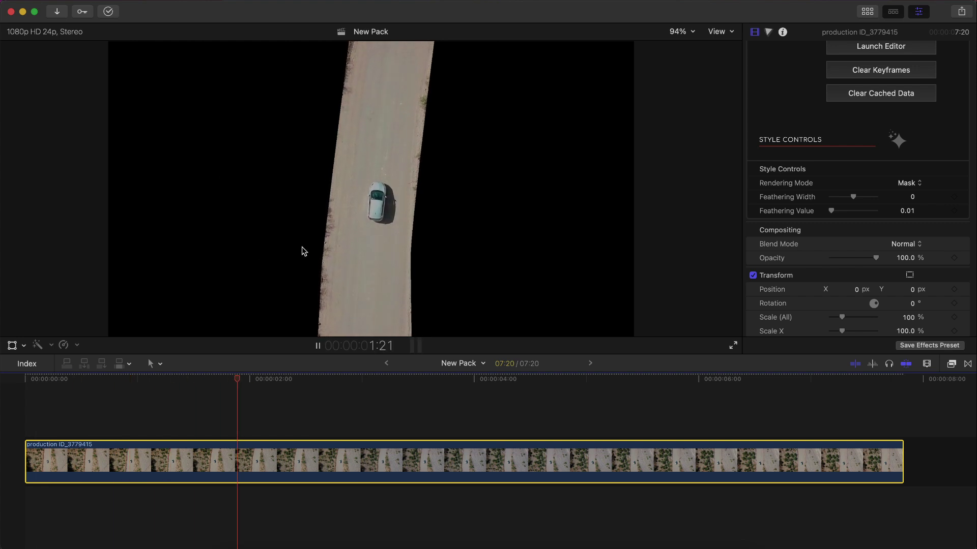
key("space")
- Try the Mask + Outline rendering mode and return to Mask
left_click(908, 183)
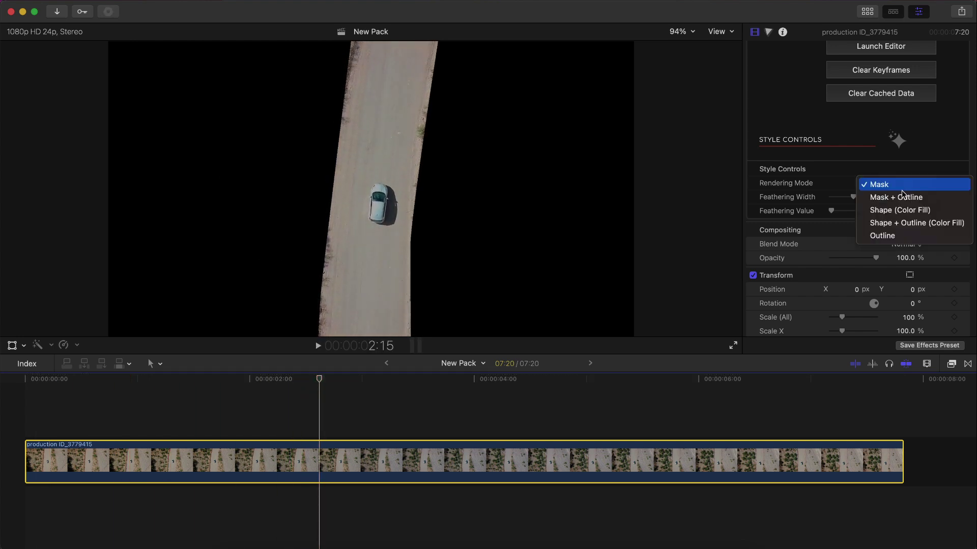
left_click(900, 196)
left_click(905, 184)
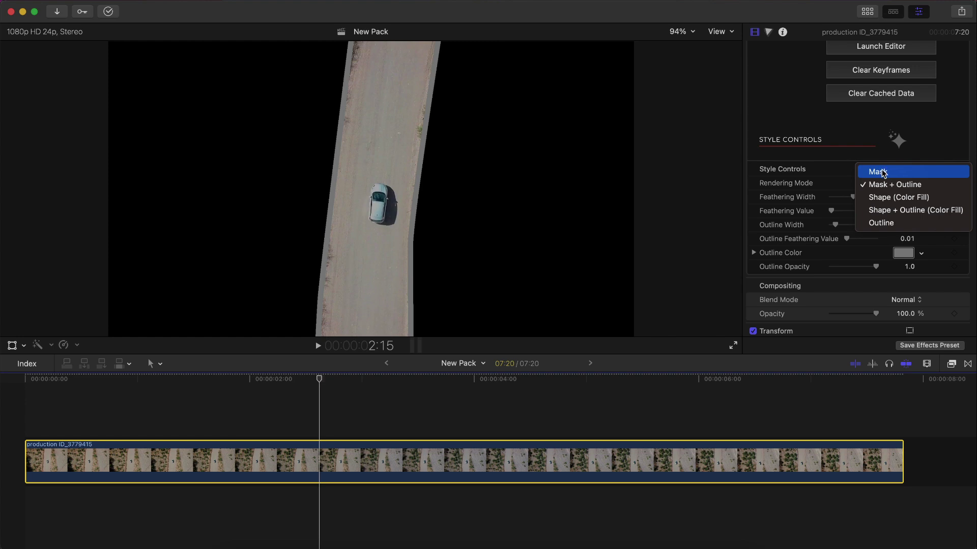
left_click(882, 173)
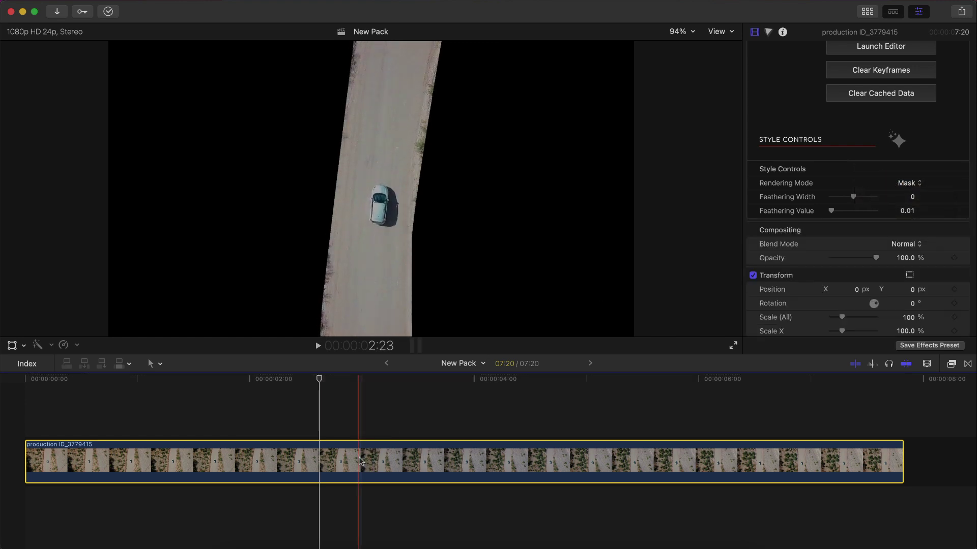
- Stack a duplicate of the masked clip in the timeline and remove the FCPX Shape Tracker effect from the lower copy
left_click_drag(359, 461, 365, 506)
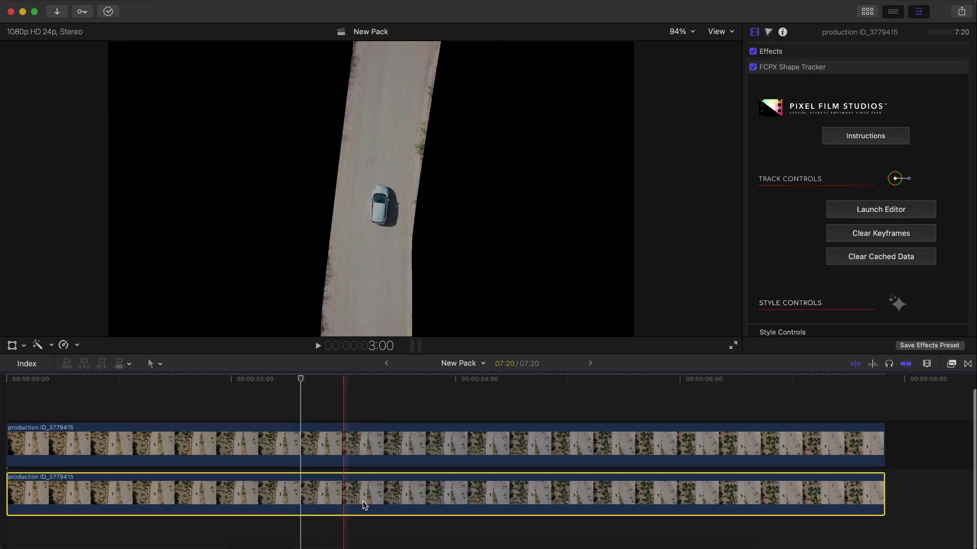
scroll(365, 506, "left", 2)
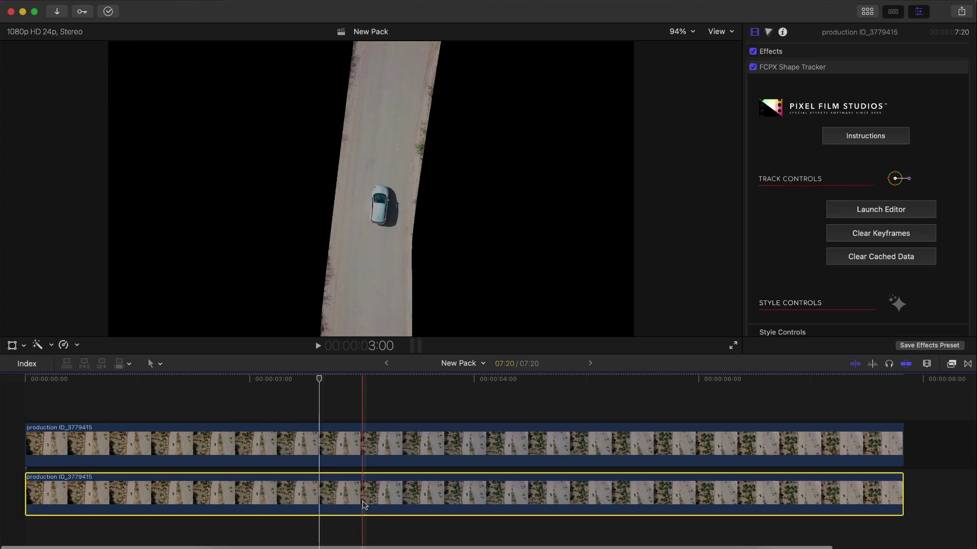
left_click(341, 413)
left_click(795, 63)
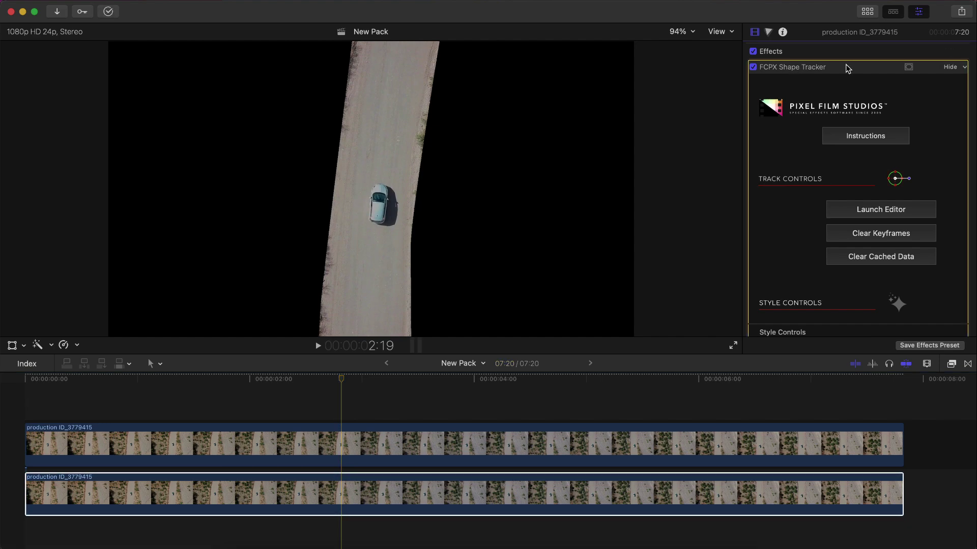
key("Delete")
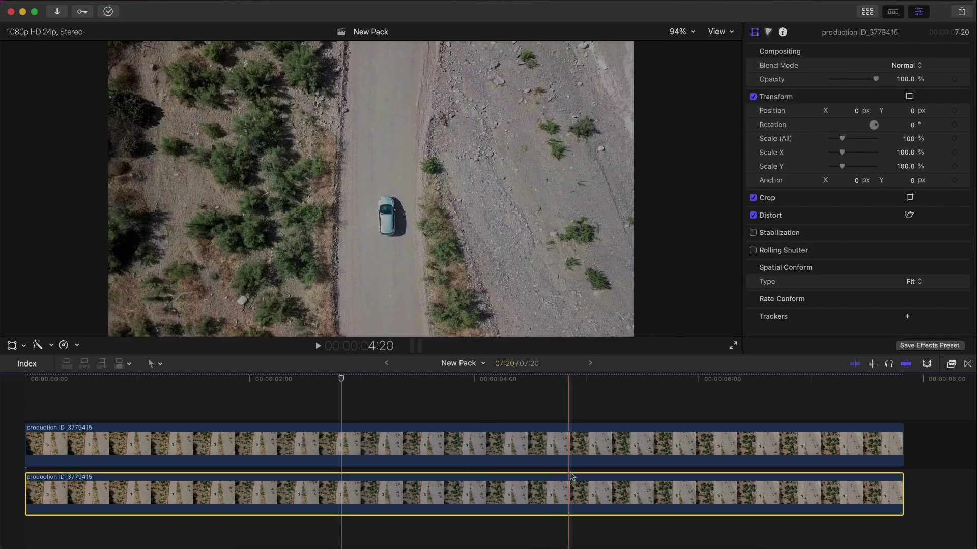
- Hide and re-enable the lower clip to check the road cutout above it, and park the playhead at 2:20
left_click(534, 446)
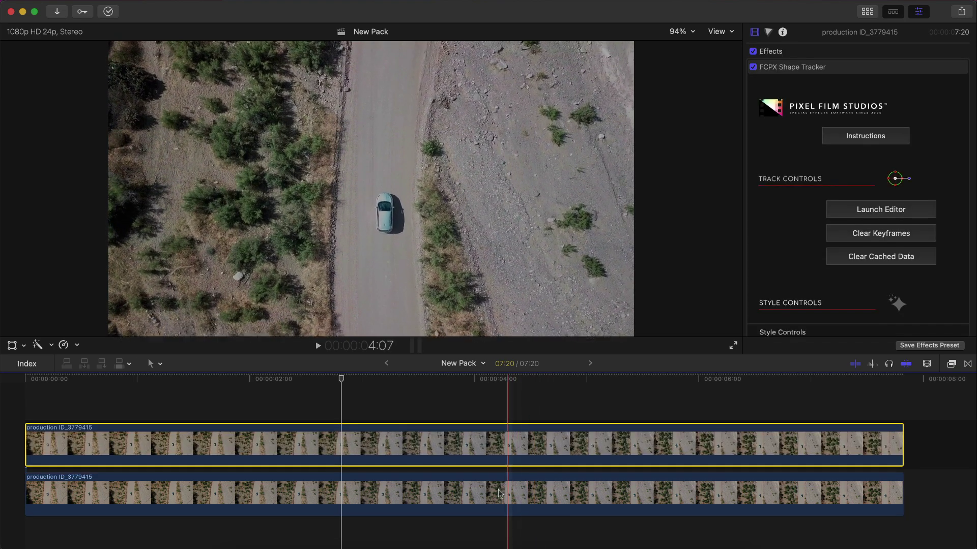
left_click(497, 496)
key("v")
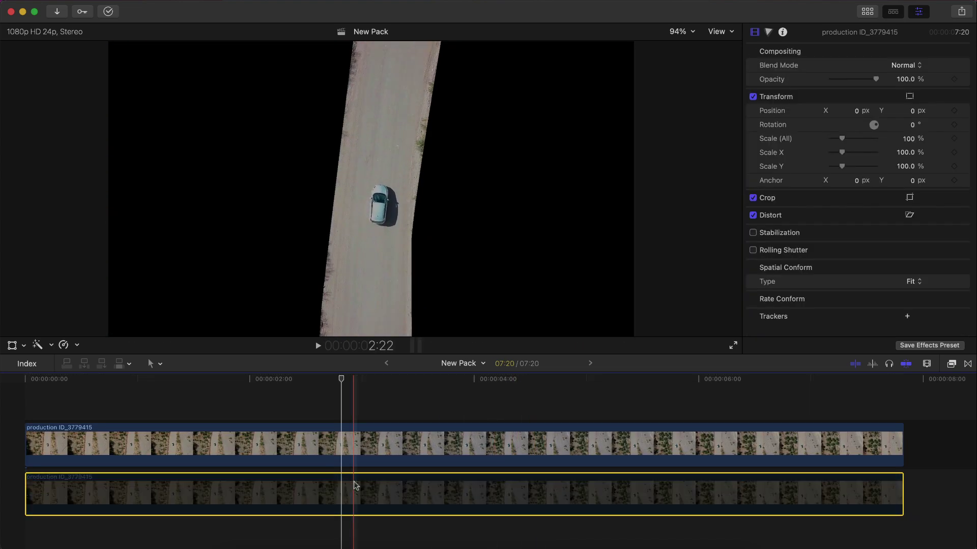
key("v")
left_click(346, 382)
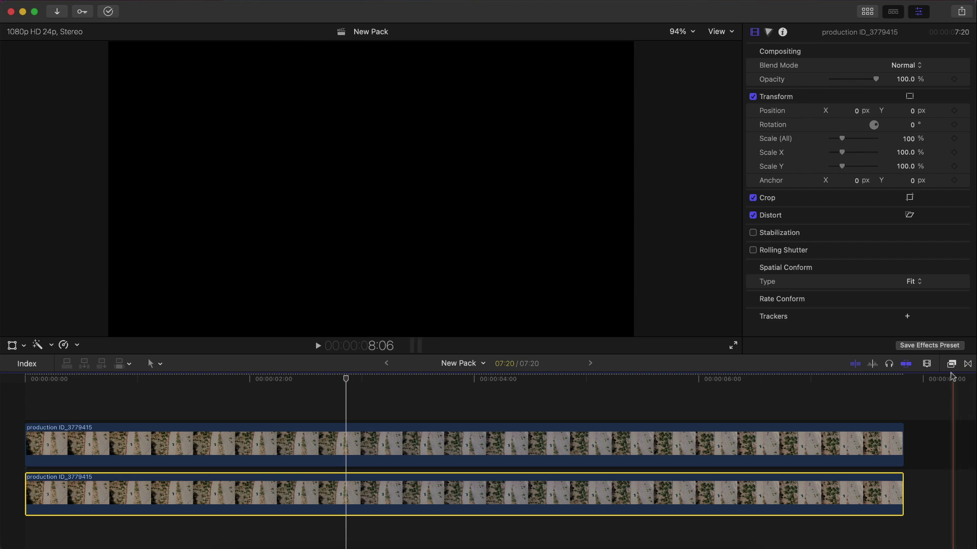
- Apply the Comic Basic effect from the Comic Looks category to the lower clip
left_click(951, 364)
scroll(787, 449, "down", 2)
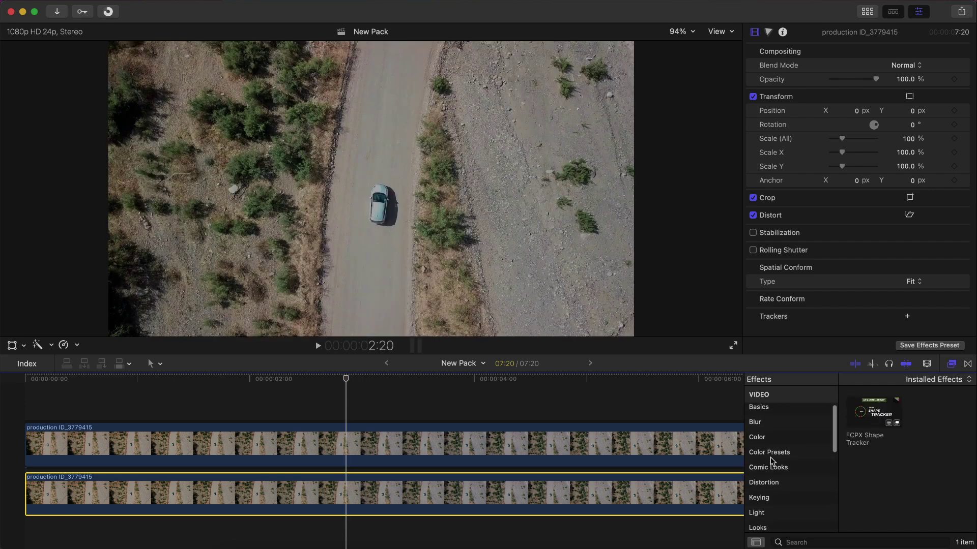
left_click(773, 467)
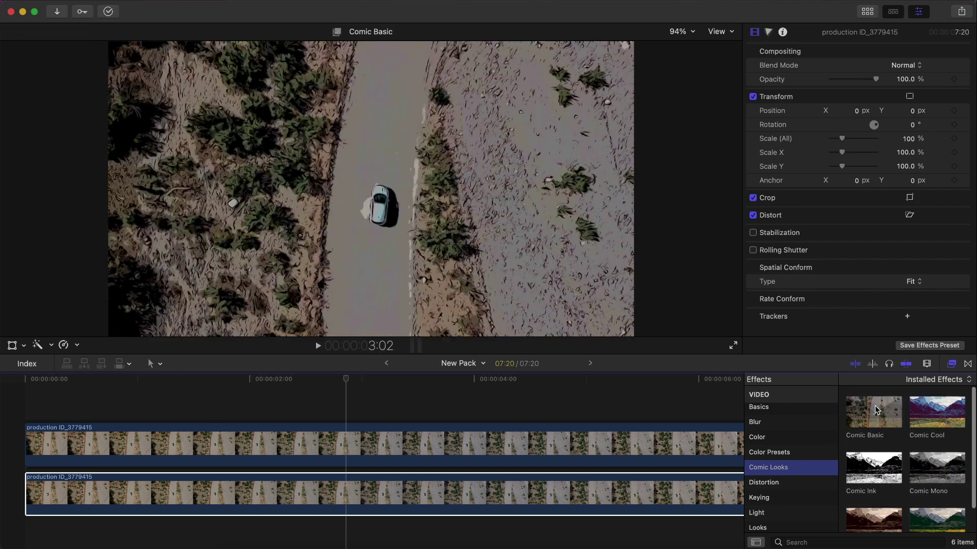
left_click_drag(859, 412, 469, 492)
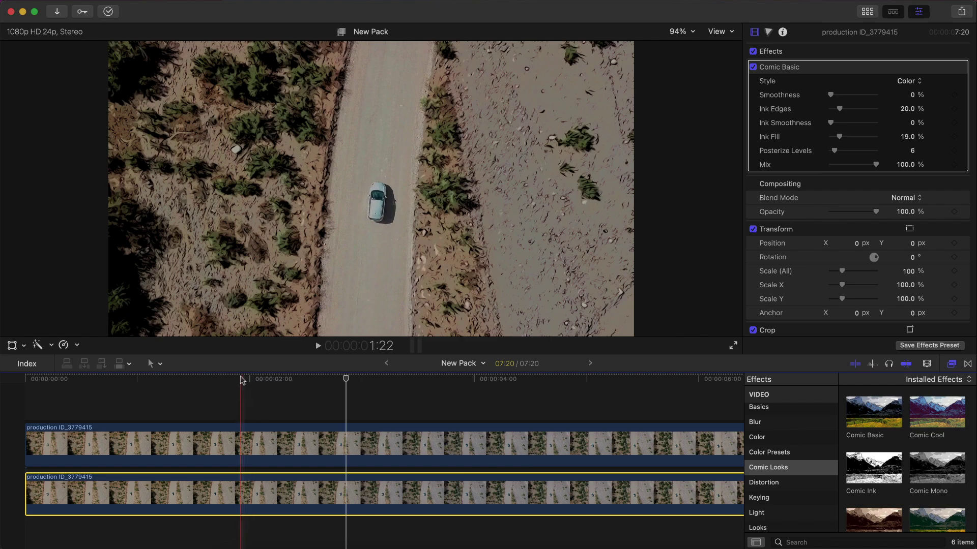
- Play the composite from near its start to 2:14 to check the comic look around the untouched road
key("space")
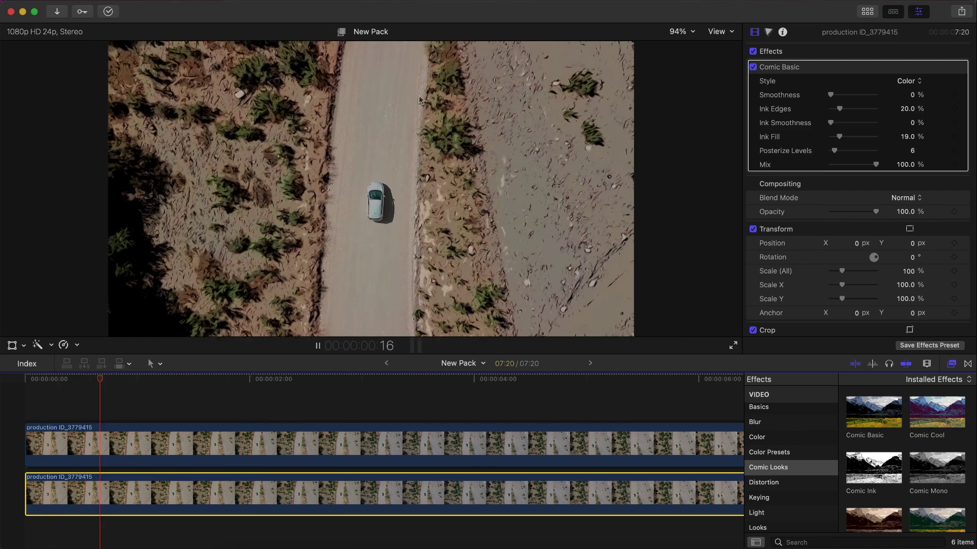
key("space")
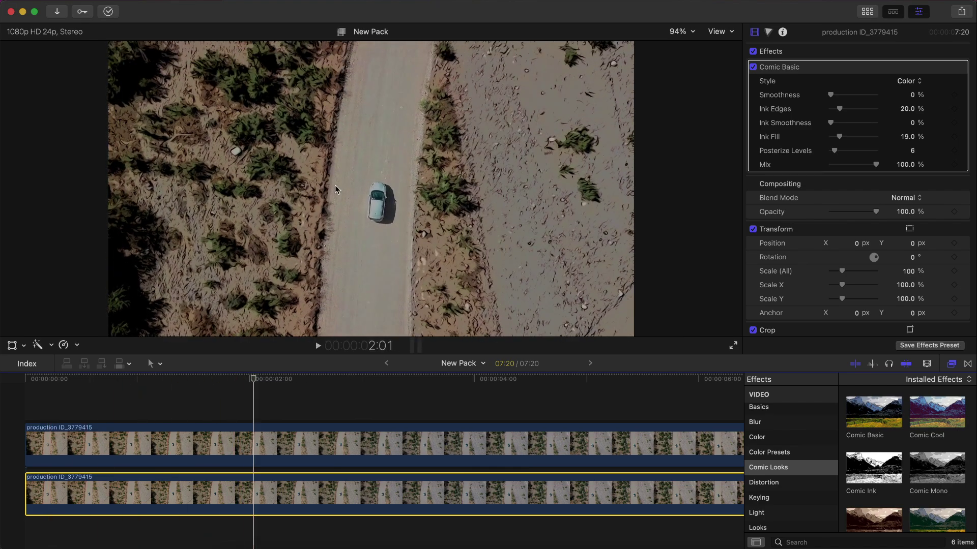
key("space")
key("space")
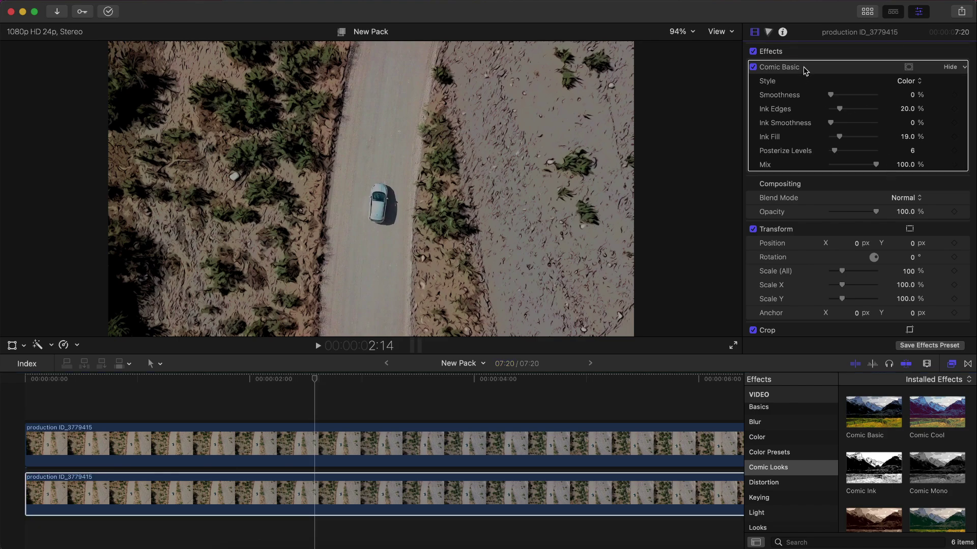
- Raise the Comic Basic effect's Smoothness to about 50.5% and play back the composite
left_click(804, 71)
mouse_move(838, 101)
left_mouse_down()
mouse_move(867, 98)
mouse_move(854, 98)
left_mouse_up()
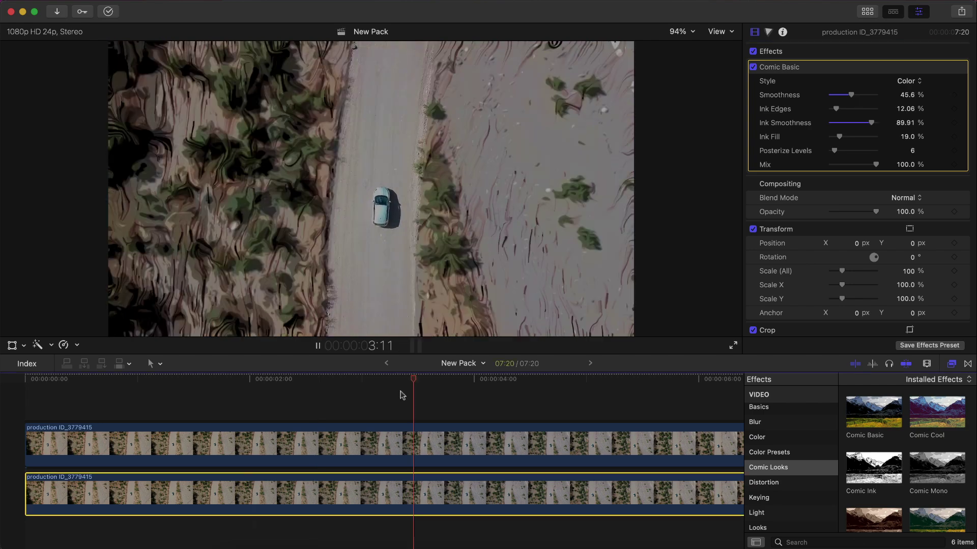
key("space")
- Set the upper clip's Shape Tracker Rendering Mode to Mask + Outline and play back the outlined road
left_click(339, 437)
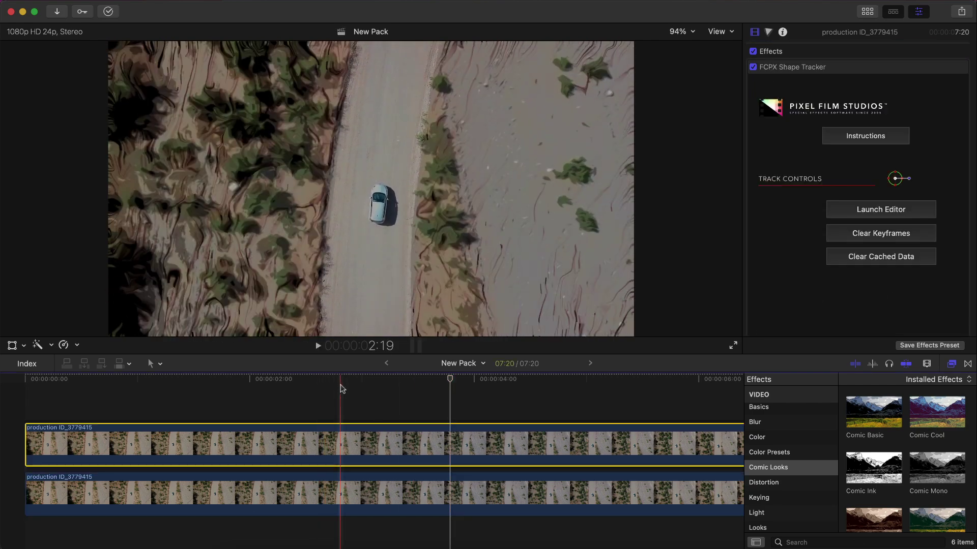
left_click(950, 363)
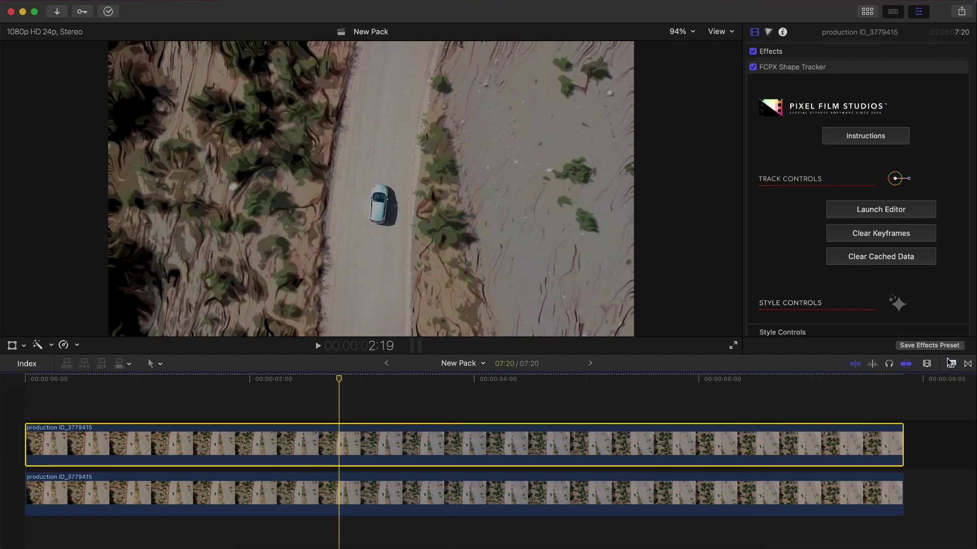
scroll(928, 182, "down", 5)
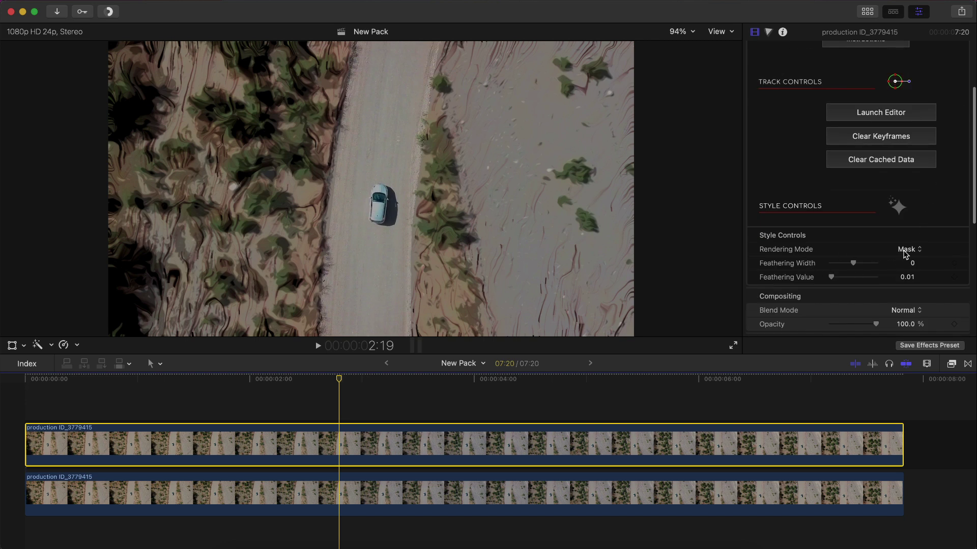
left_click(907, 250)
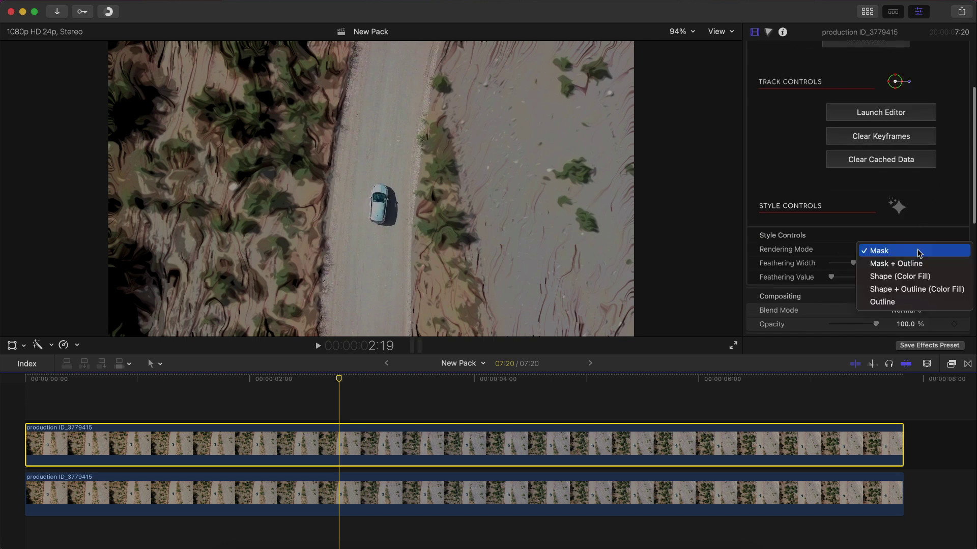
left_click(894, 264)
scroll(901, 252, "down", 3)
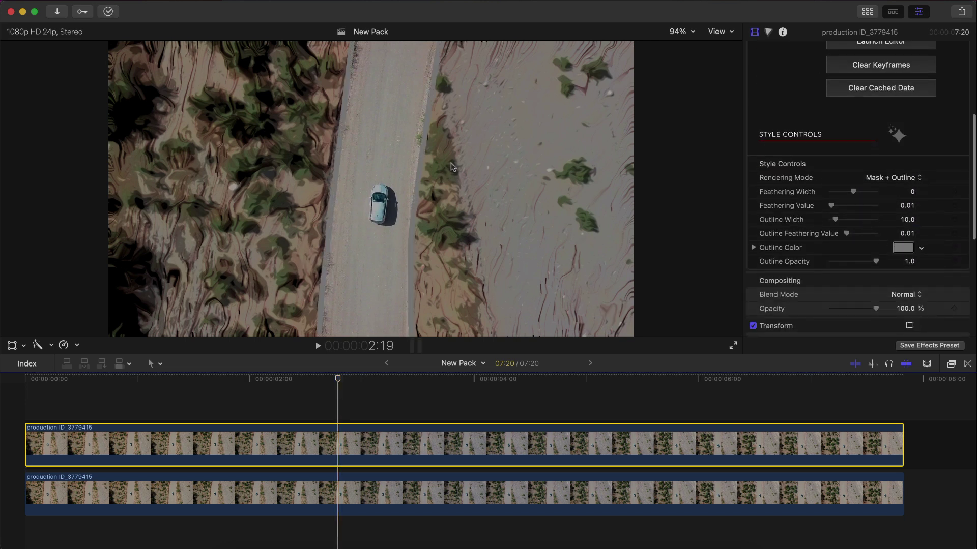
key("space")
key("space")
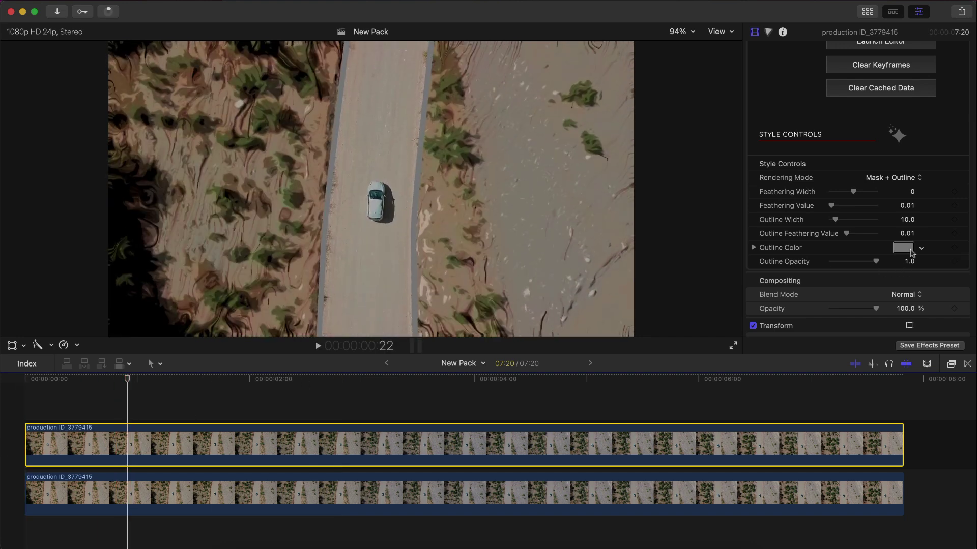
- Set the Shape Tracker's Outline Color to bright yellow at full brightness
left_click(903, 248)
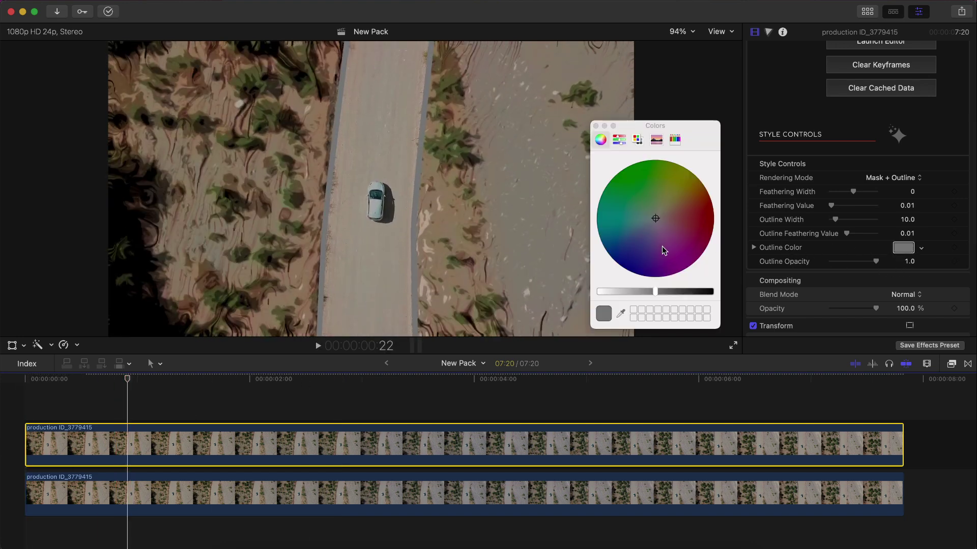
left_click_drag(655, 292, 599, 291)
left_click_drag(629, 178, 680, 171)
- Set Outline Width to 7.0, Feathering Width to 5.0, Feathering Value to 0.2, Outline Feathering Value to 0 and Outline Opacity to 1.0, and play back
left_click_drag(834, 219, 832, 216)
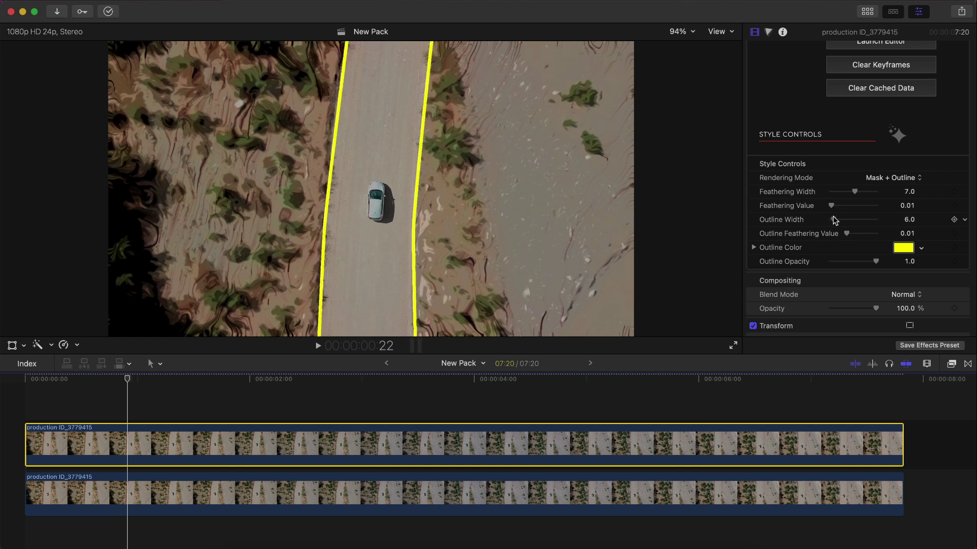
mouse_move(876, 261)
left_mouse_down()
mouse_move(838, 262)
mouse_move(879, 262)
left_mouse_up()
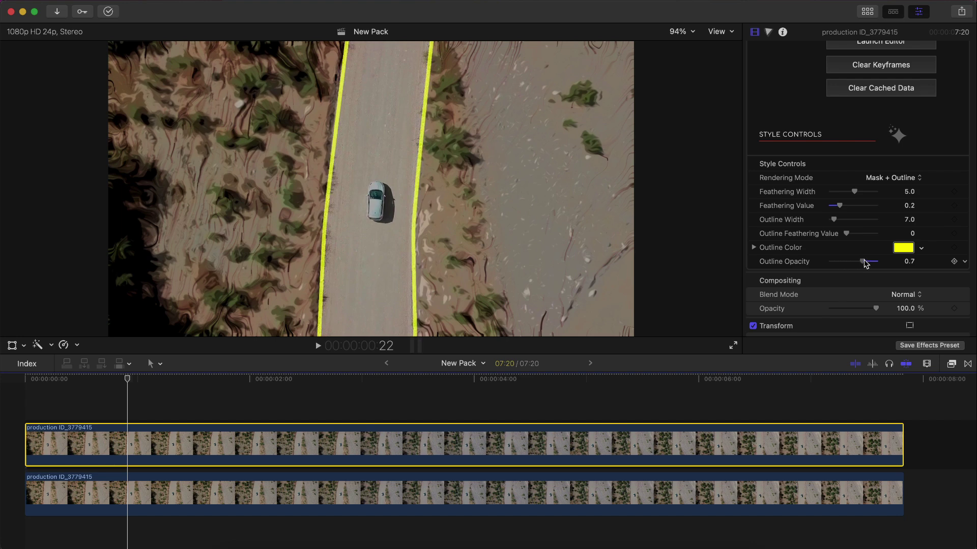
key("space")
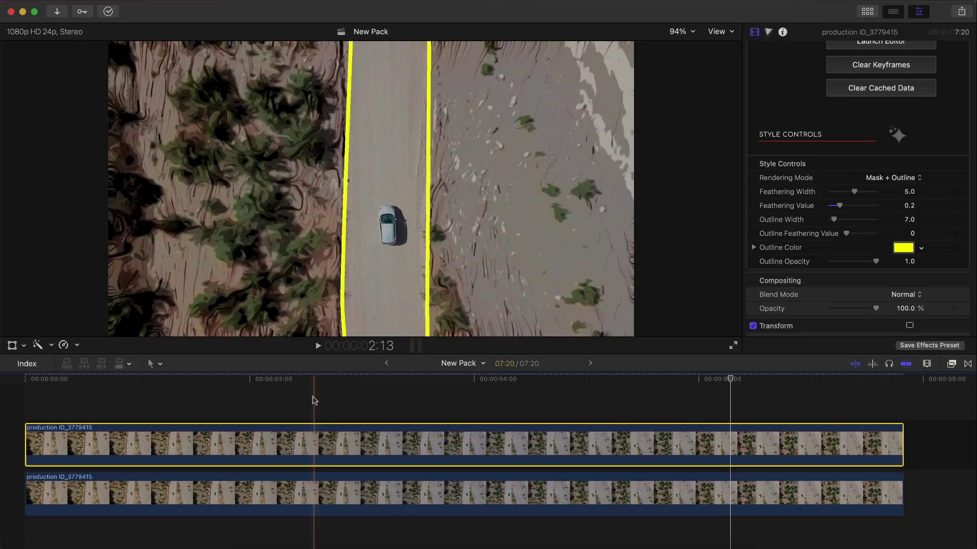
left_click(119, 379)
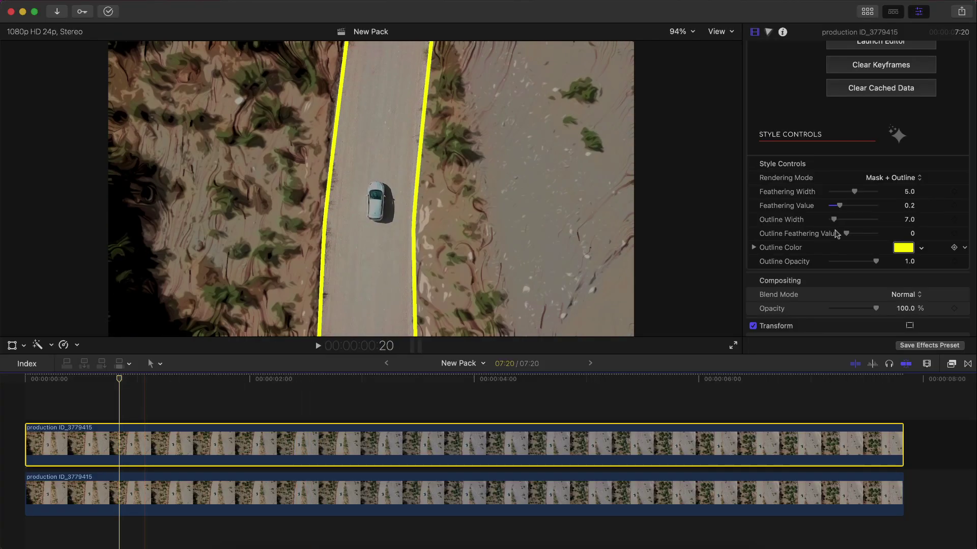
- Set the Shape Tracker's Rendering Mode to Shape (Color Fill) and play back the filled road
left_click(886, 182)
left_click(888, 190)
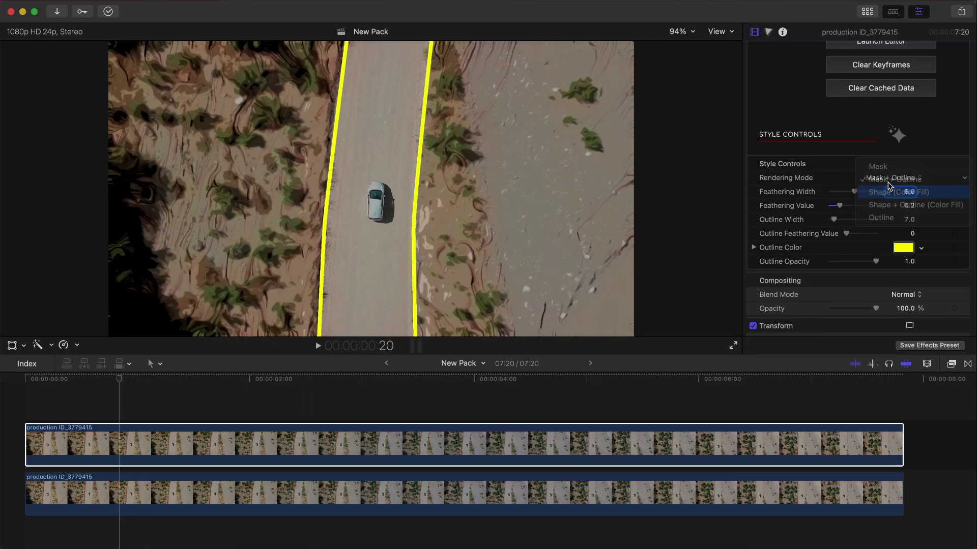
key("space")
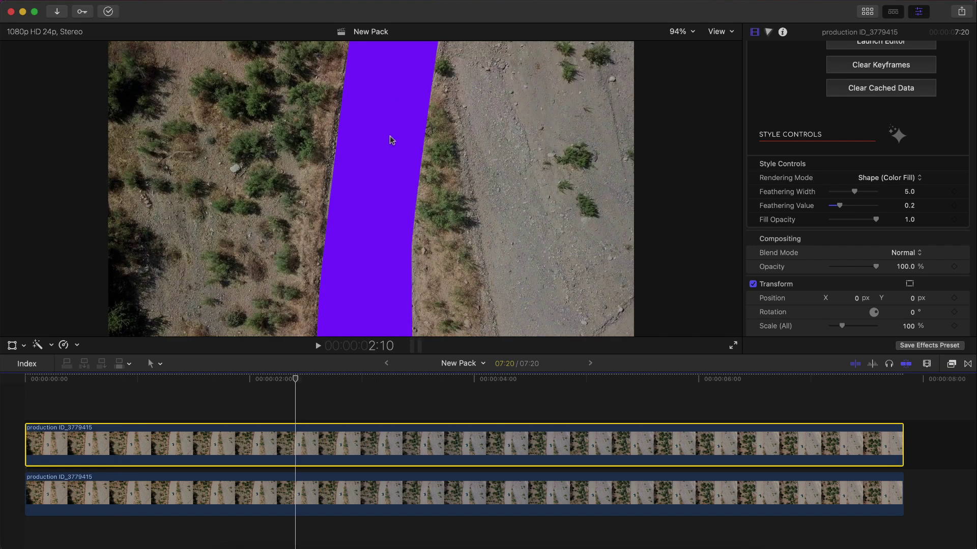
- Toggle the upper clip off and on repeatedly to compare the composite with and without the color fill
key("v")
key("v")
key("v")
key("v")
key("v")
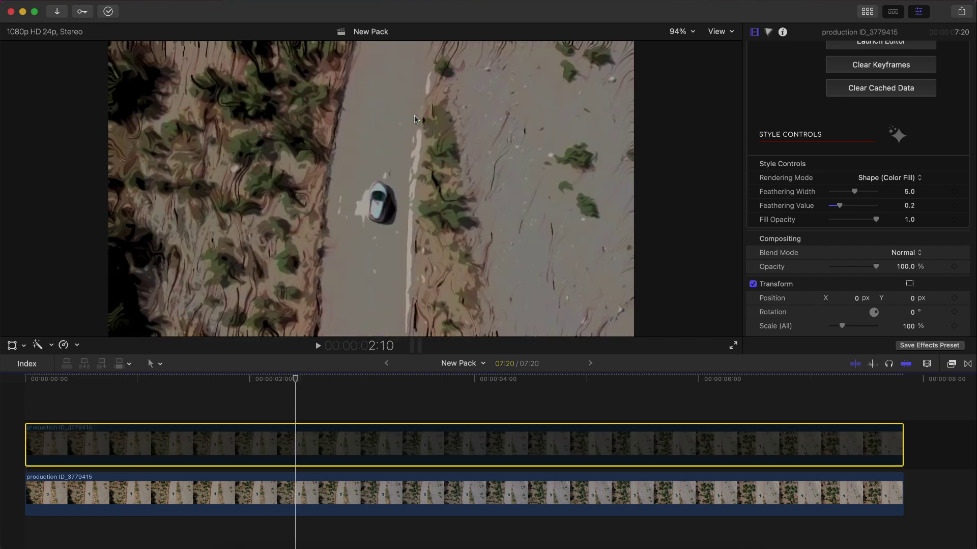
key("v")
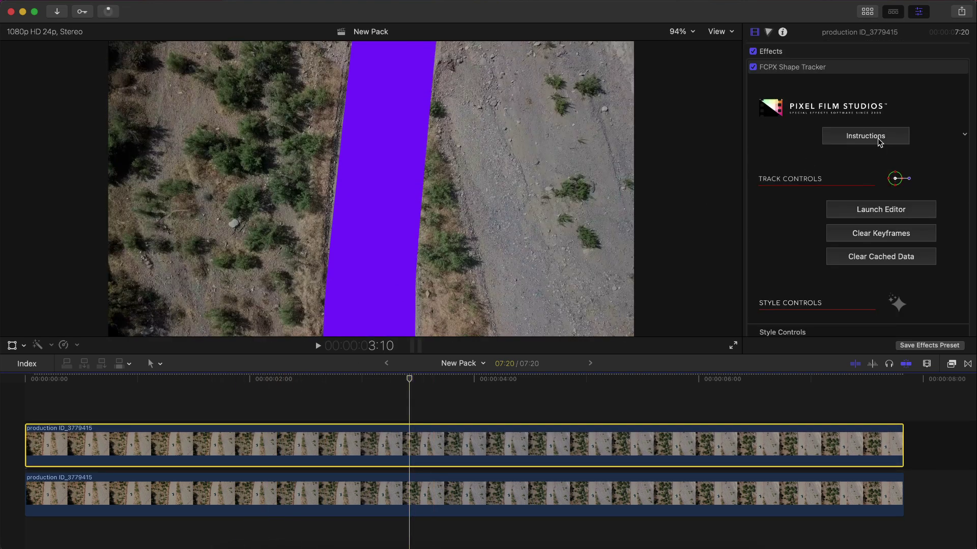
- Lower the color fill's Fill Opacity to 0.59 and play the composite from the start
scroll(856, 258, "down", 8)
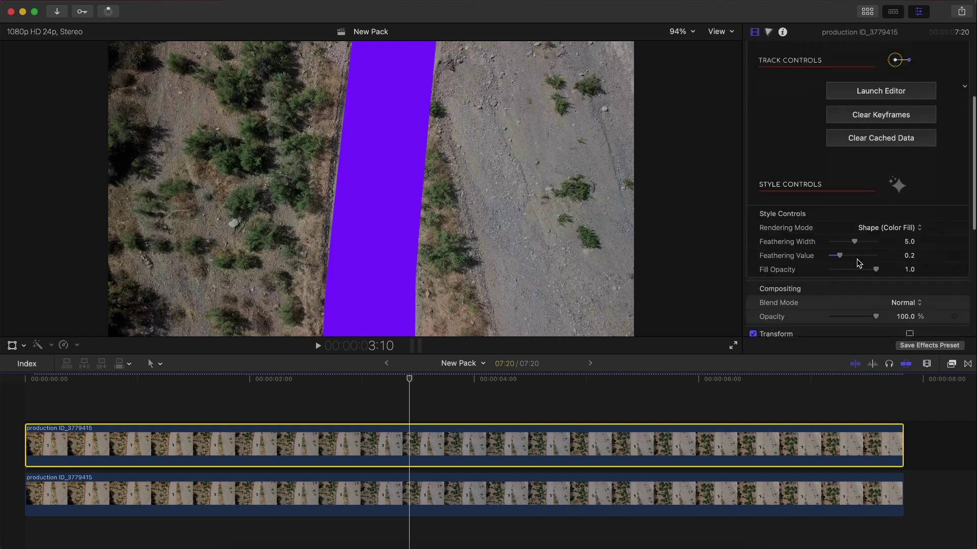
left_click_drag(867, 227, 840, 228)
key("Home")
key("space")
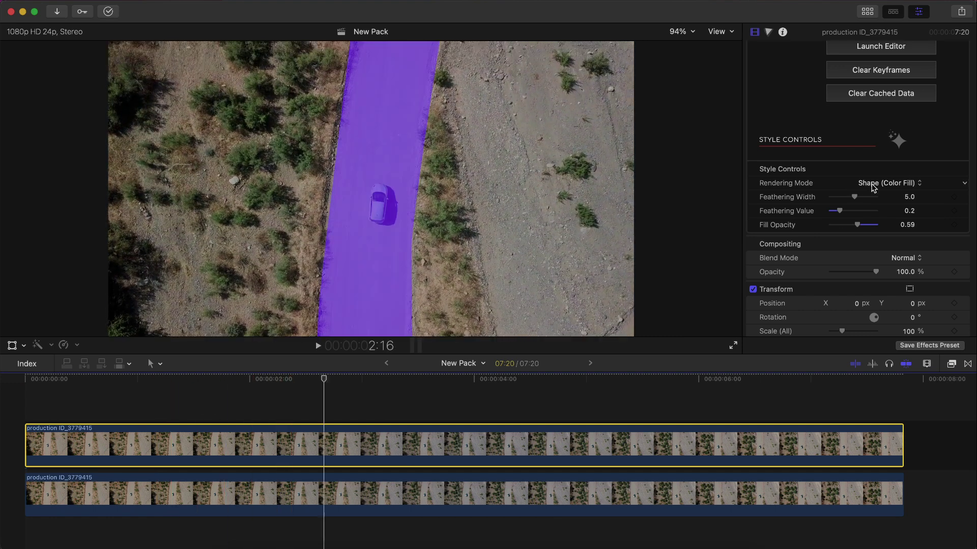
- Set the Rendering Mode to Shape + Outline (Color Fill) and play back the filled and outlined road
left_click(875, 180)
left_click(890, 197)
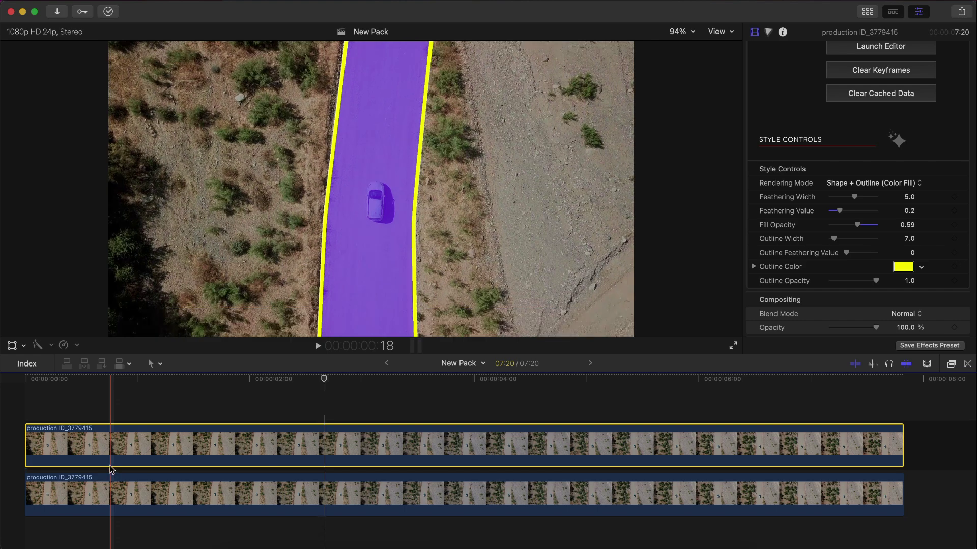
key("space")
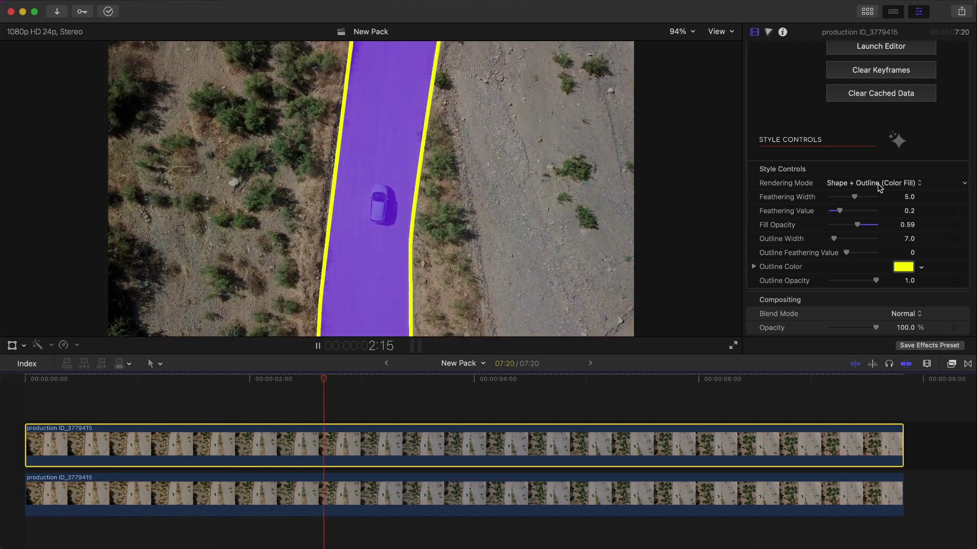
key("space")
- Preview the Outline rendering mode with playback and return the Rendering Mode to Mask
left_click(875, 183)
left_click(874, 193)
key("space")
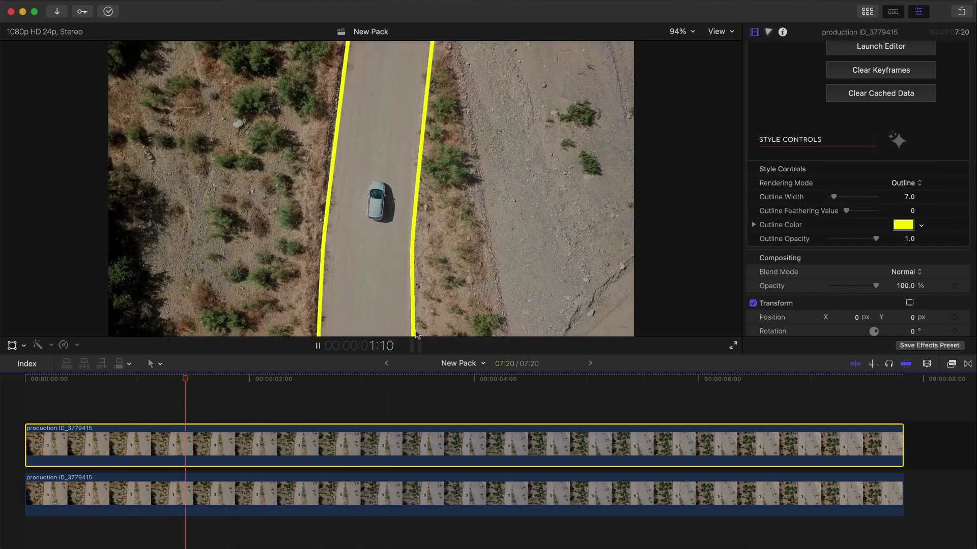
key("space")
left_click(905, 183)
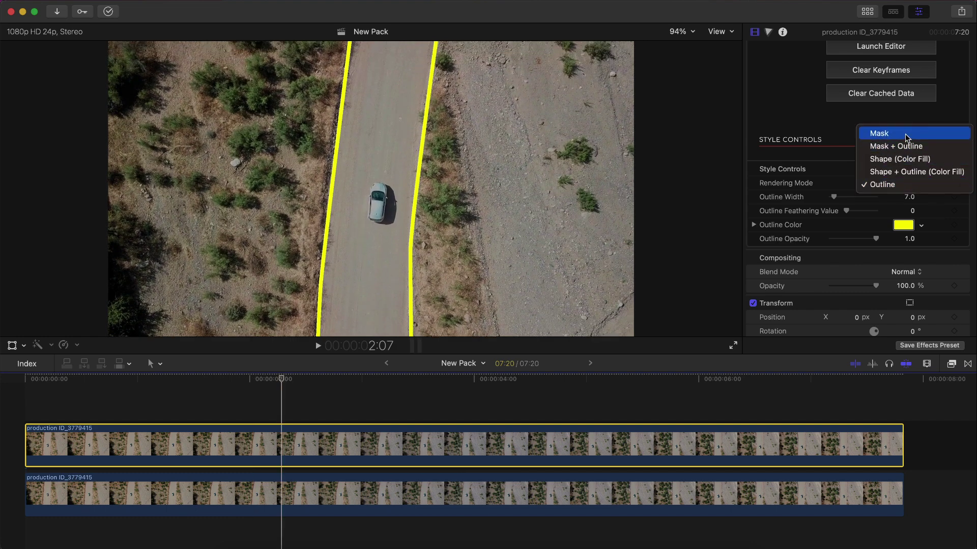
left_click(907, 135)
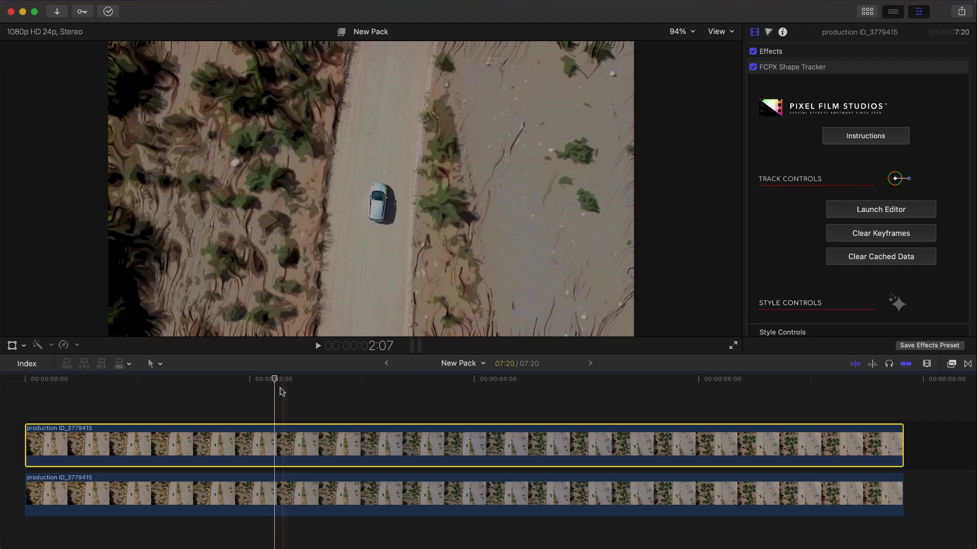
- Delete the comic-styled lower clip and stack a new duplicate of the remaining masked clip above it
left_click(261, 497)
key("Delete")
left_click(251, 446)
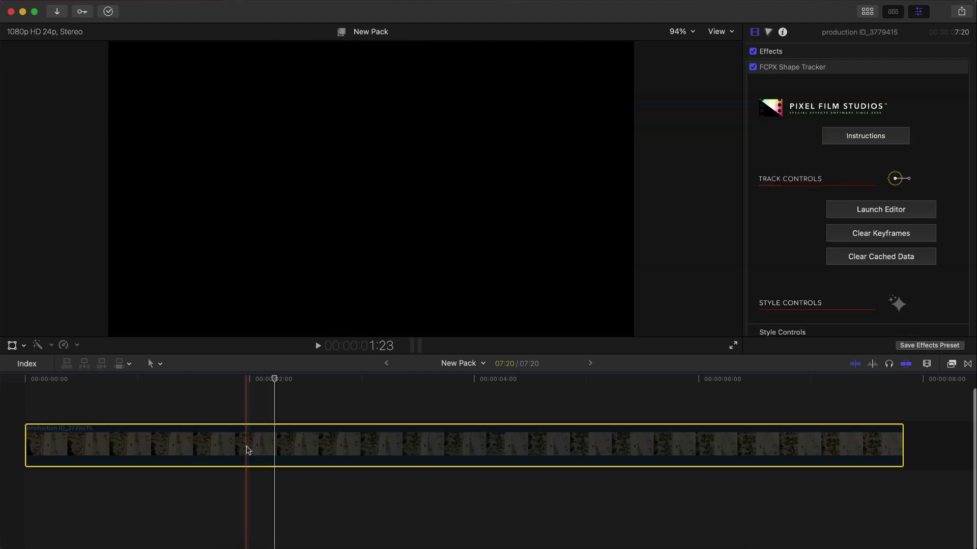
left_click(238, 379)
left_click_drag(238, 379, 144, 379)
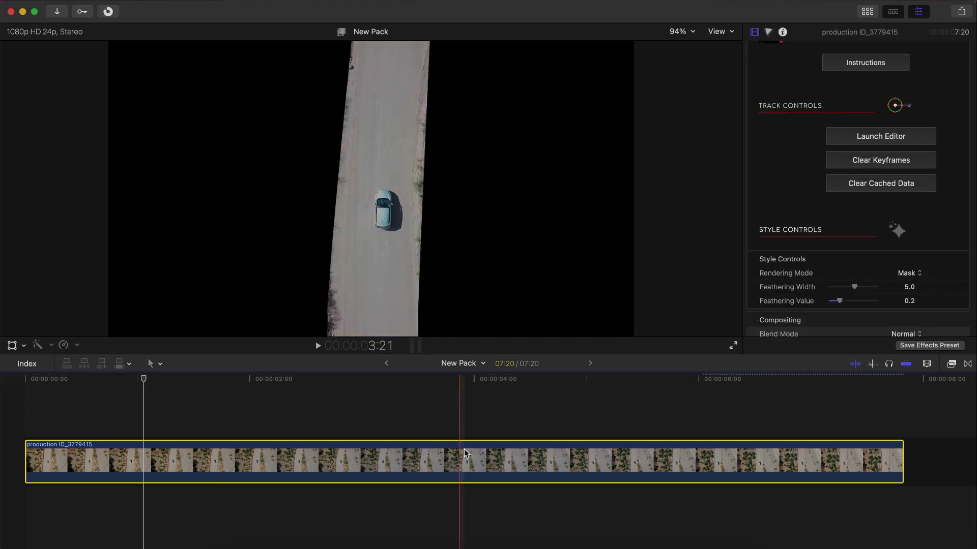
left_click_drag(507, 452, 508, 402)
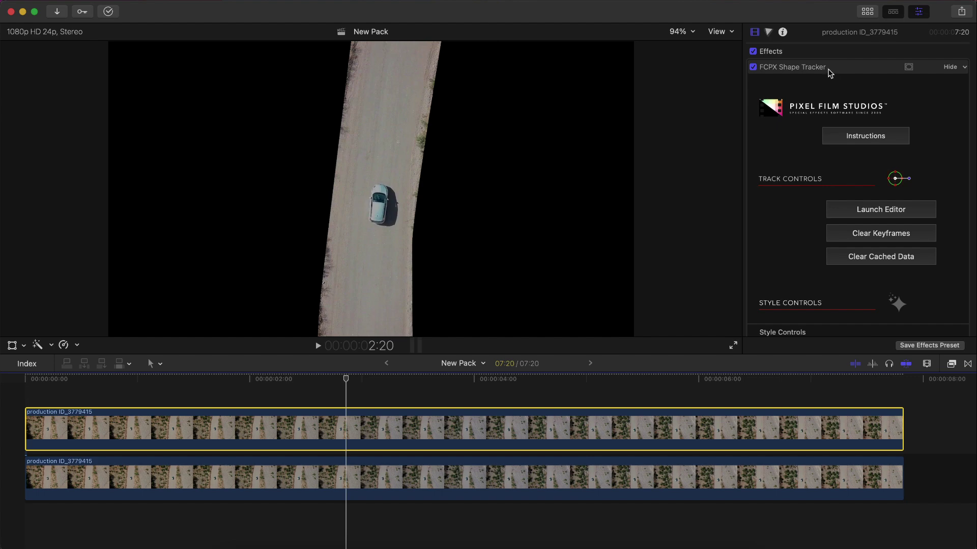
- Remove the existing FCPX Shape Tracker effect from the upper clip and apply a fresh FCPX Shape Tracker to it
left_click(904, 67)
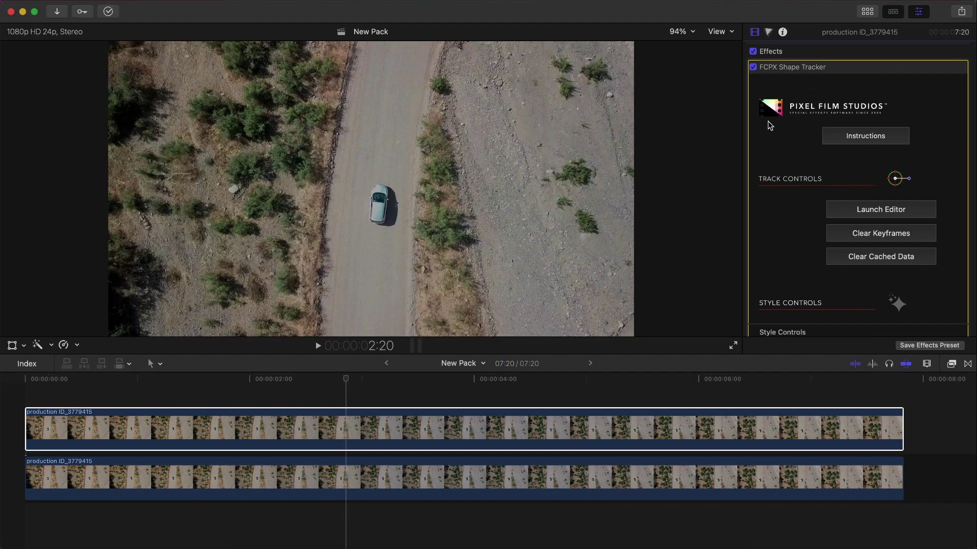
left_click(214, 478)
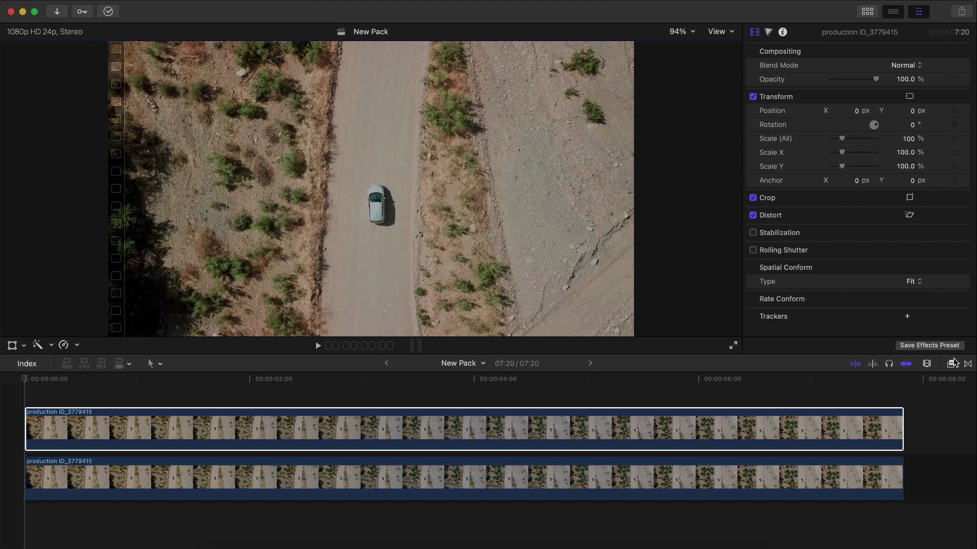
left_click(951, 363)
left_click(870, 417)
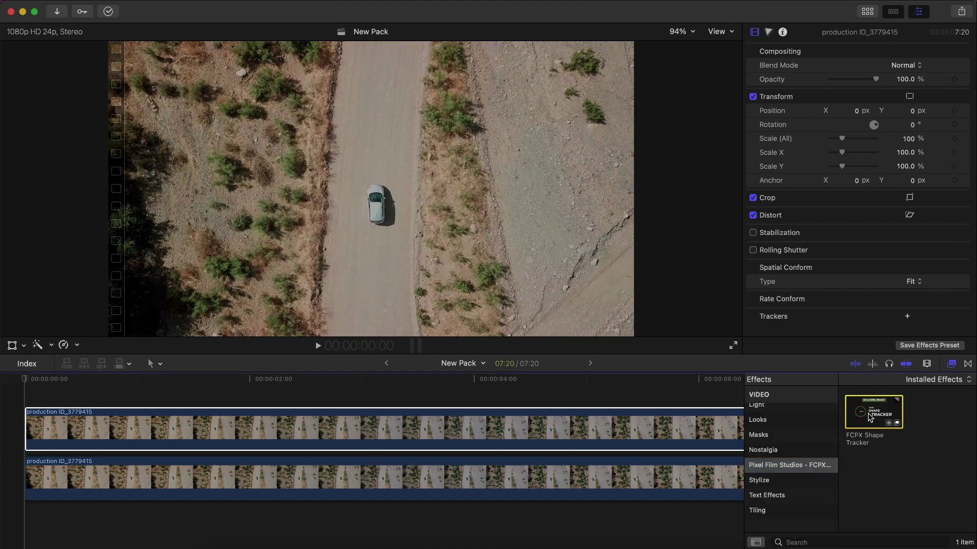
left_click_drag(869, 417, 589, 428)
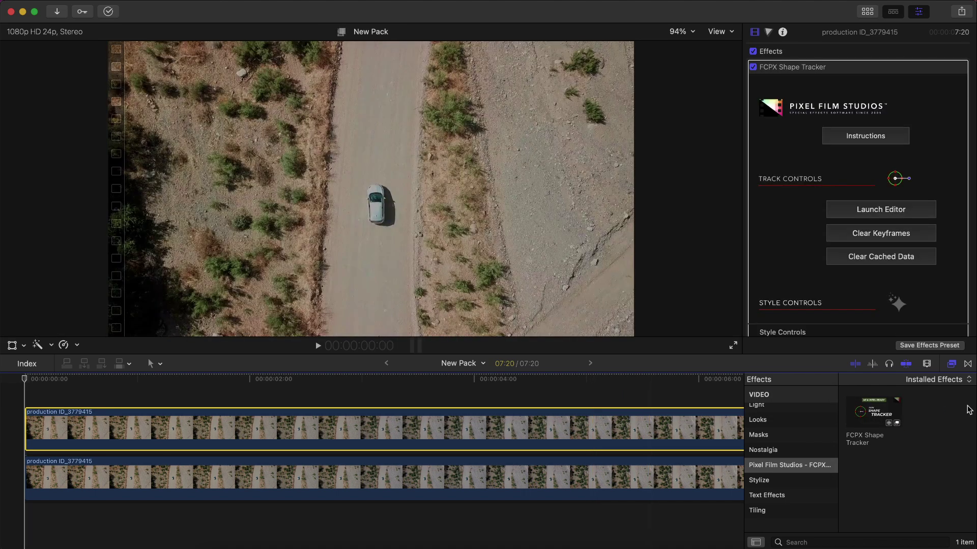
left_click(951, 364)
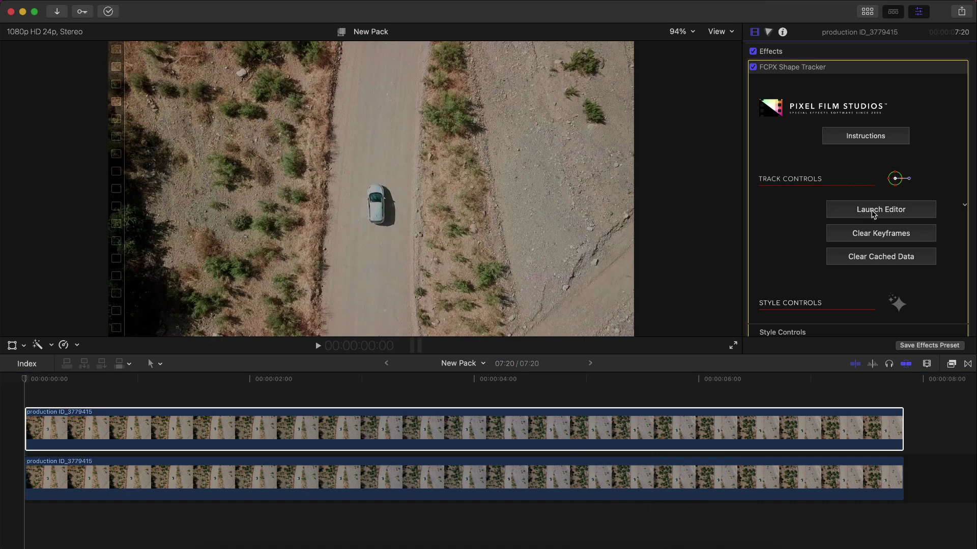
- Launch the tracking editor for the upper clip, reposition its window and return its playhead to the first frame
left_click(865, 209)
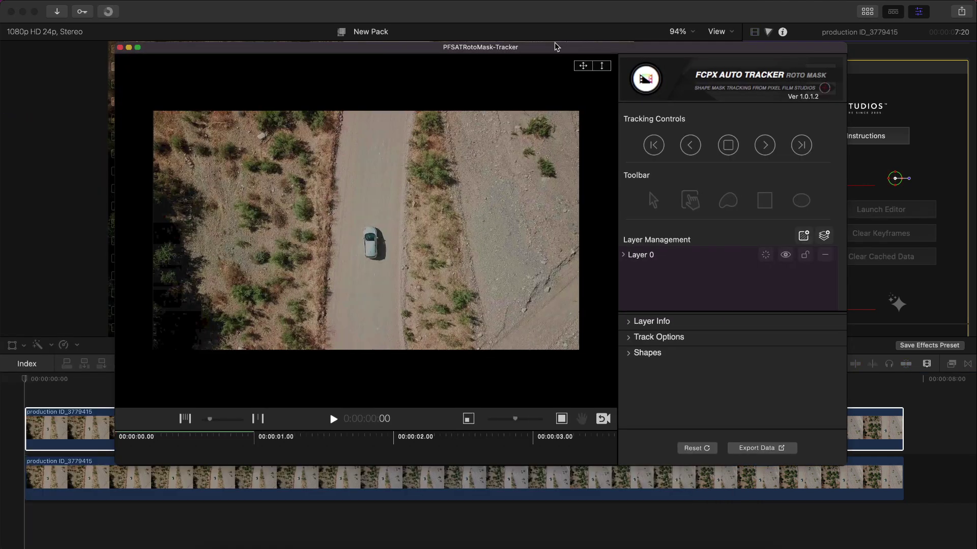
left_click_drag(771, 49, 724, 50)
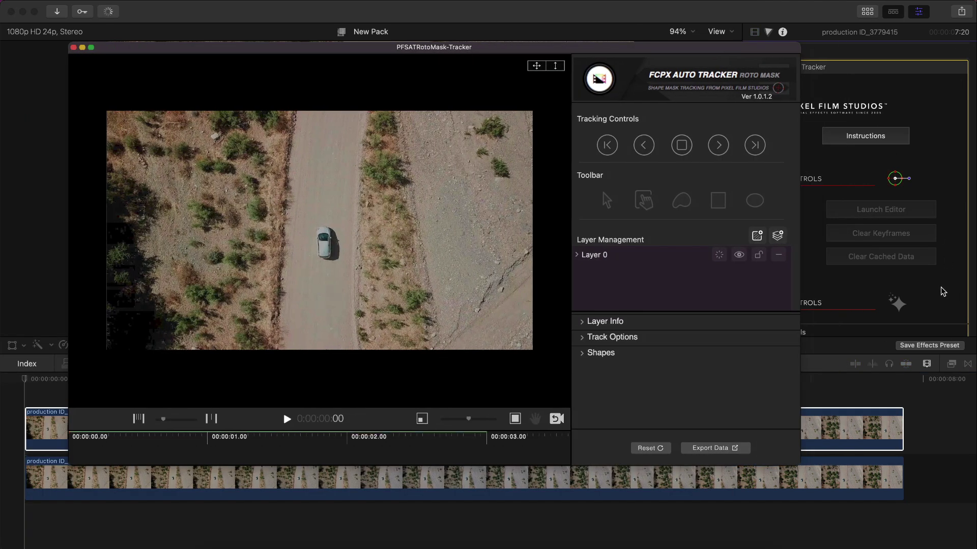
left_click_drag(663, 48, 722, 55)
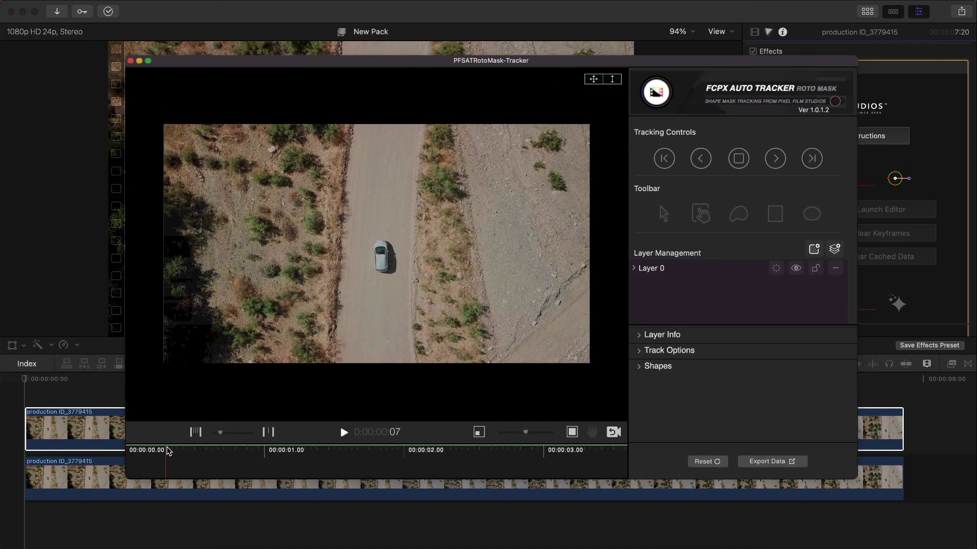
left_click_drag(167, 450, 102, 453)
left_click(103, 454)
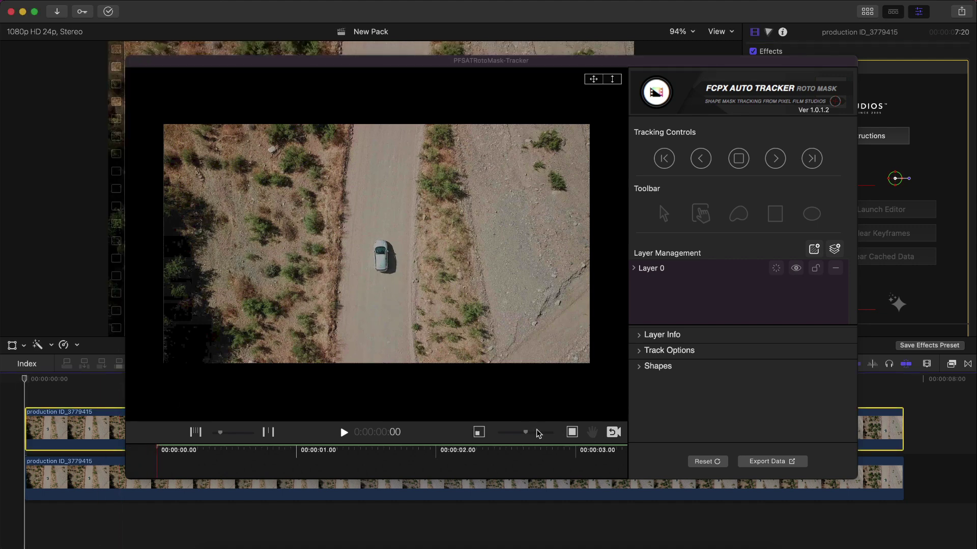
- Draw a closed freeform mask around the car and its shadow as Shape 0 in Layer 0
left_click_drag(529, 433, 546, 433)
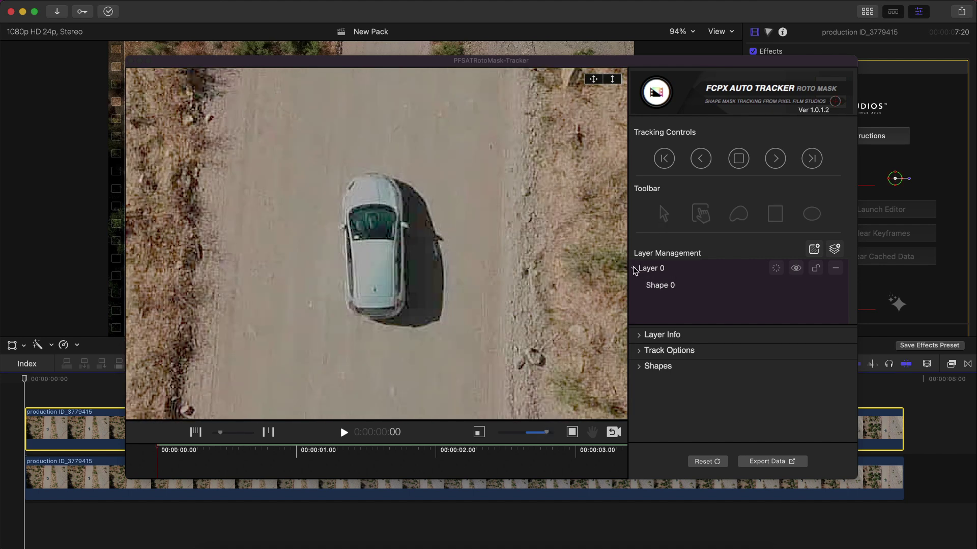
left_click(661, 286)
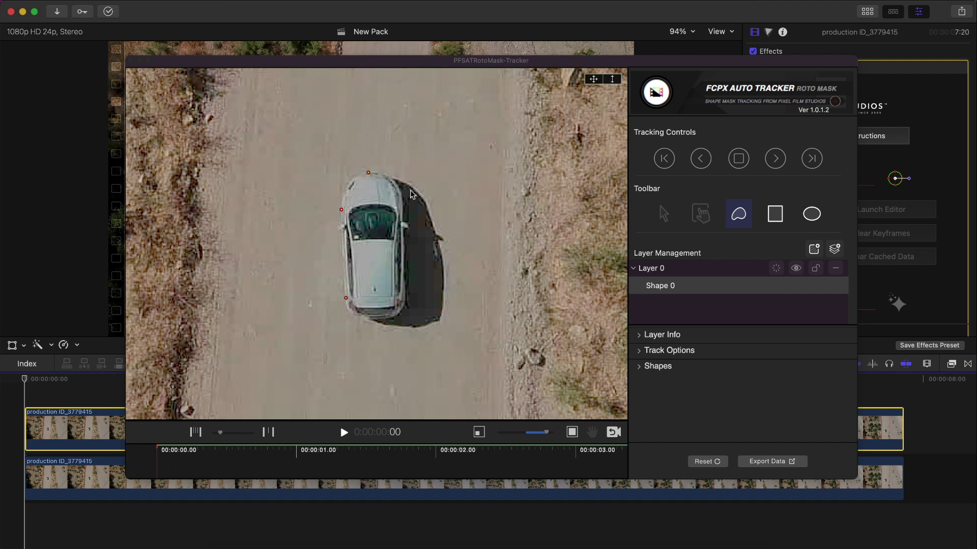
left_click(346, 299)
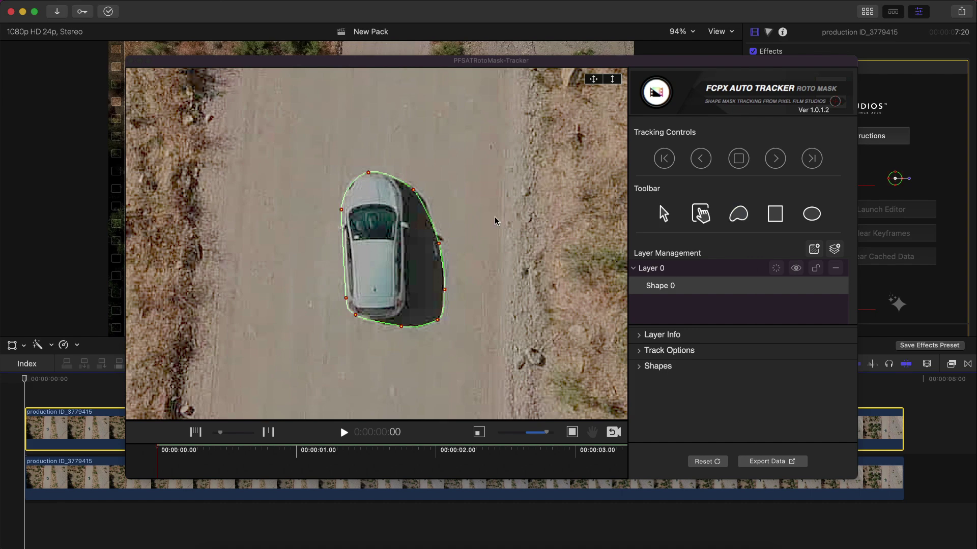
left_click_drag(544, 432, 530, 432)
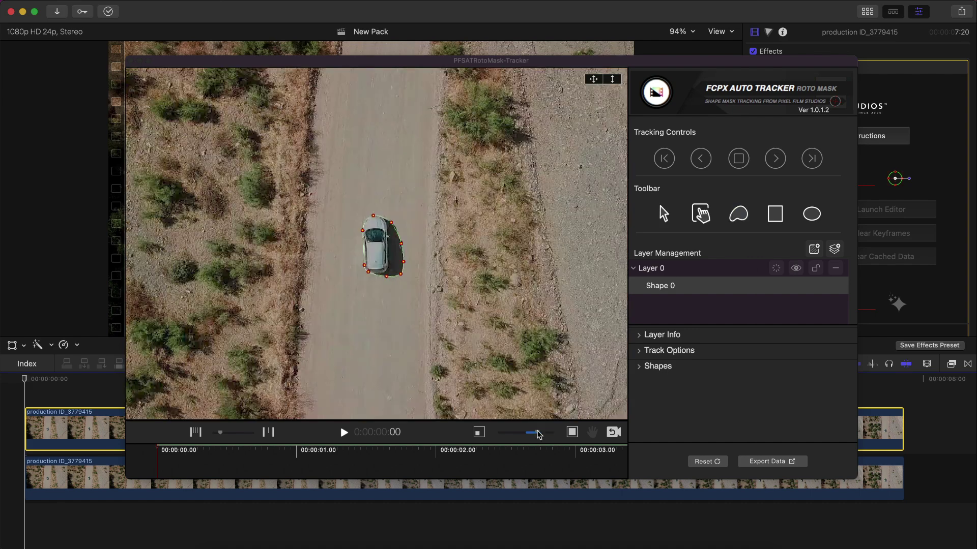
- Scrub the footage, return to the first frame and track the car shape forward with the default motion type
left_click(284, 450)
left_click_drag(285, 450, 25, 417)
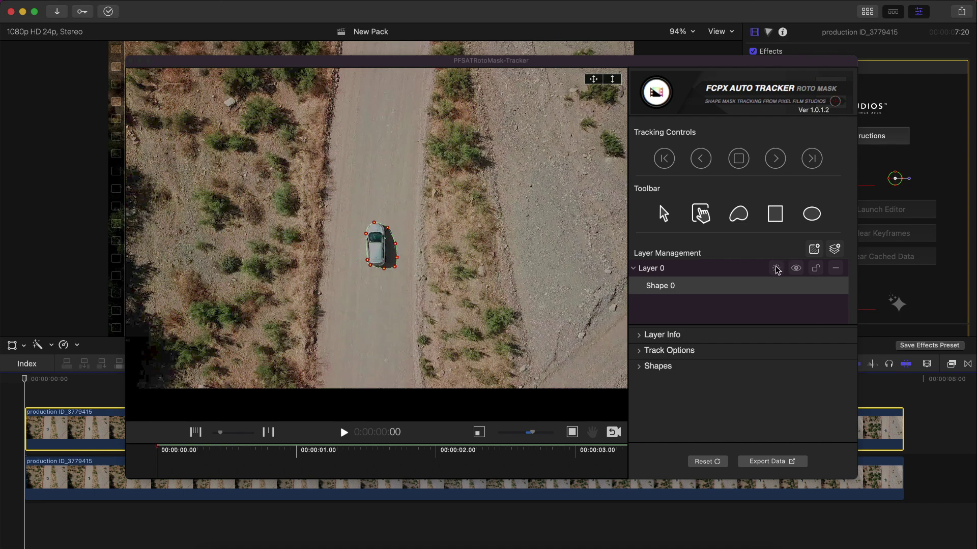
left_click(812, 159)
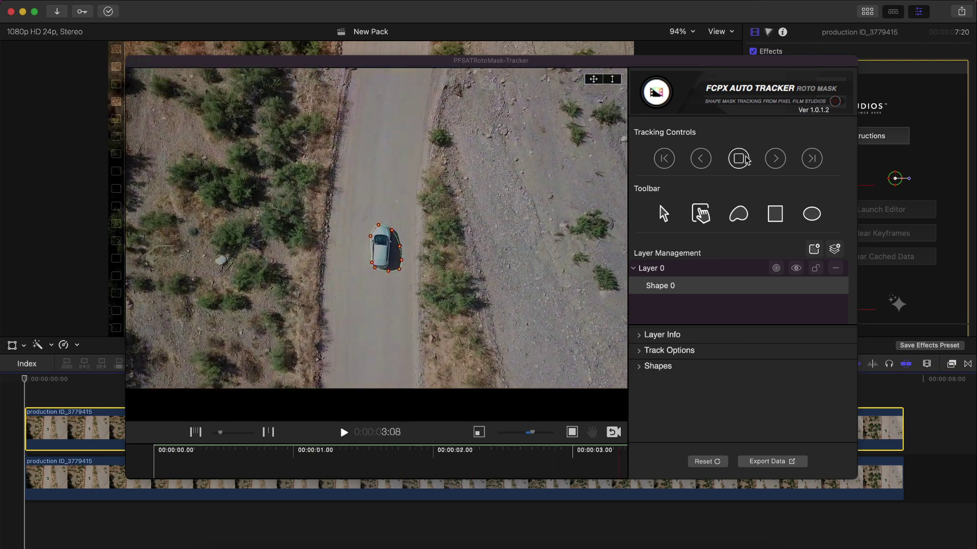
- Set the Motion Type to Translation + Rotation and track the car shape forward to the end of the clip
left_click(640, 350)
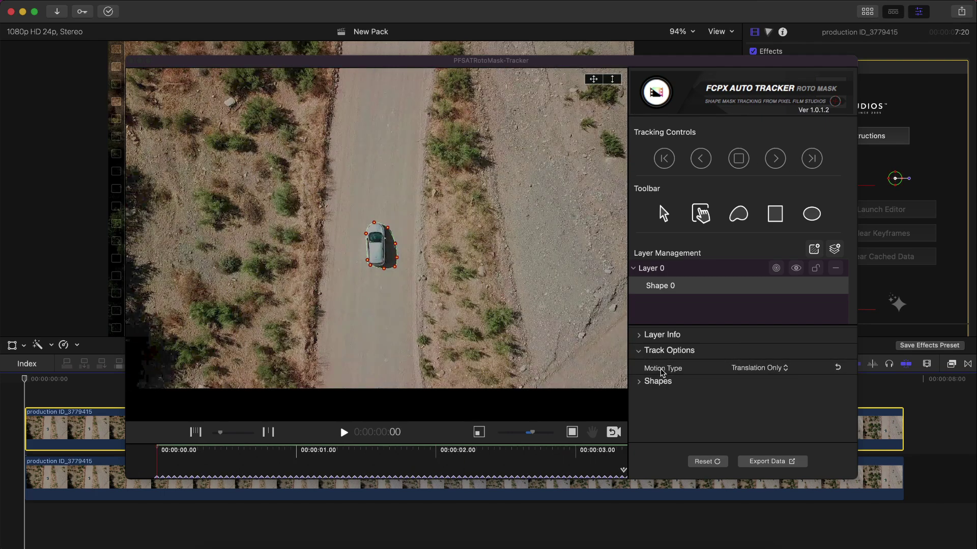
left_click(744, 370)
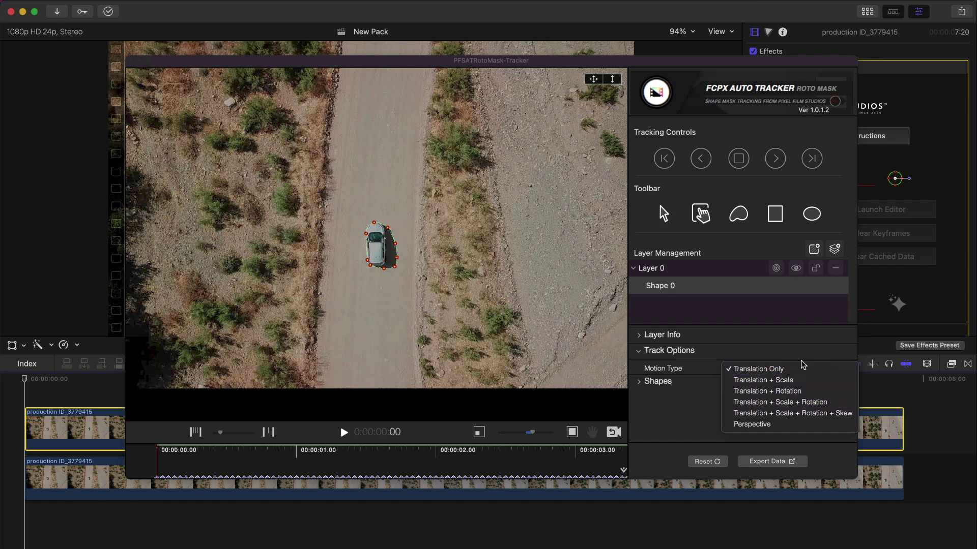
left_click(788, 393)
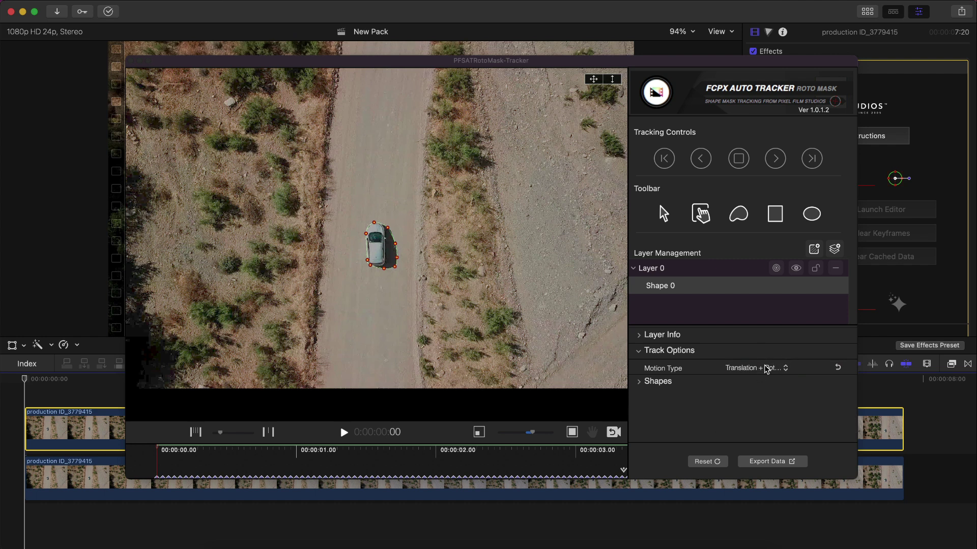
left_click(812, 160)
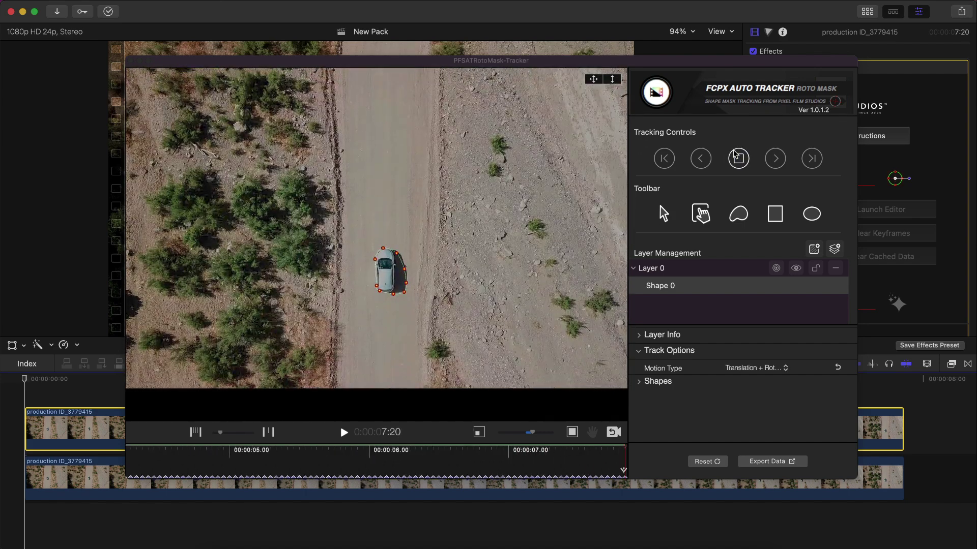
- Export the car's tracking data and close the tracking editor
left_click(759, 461)
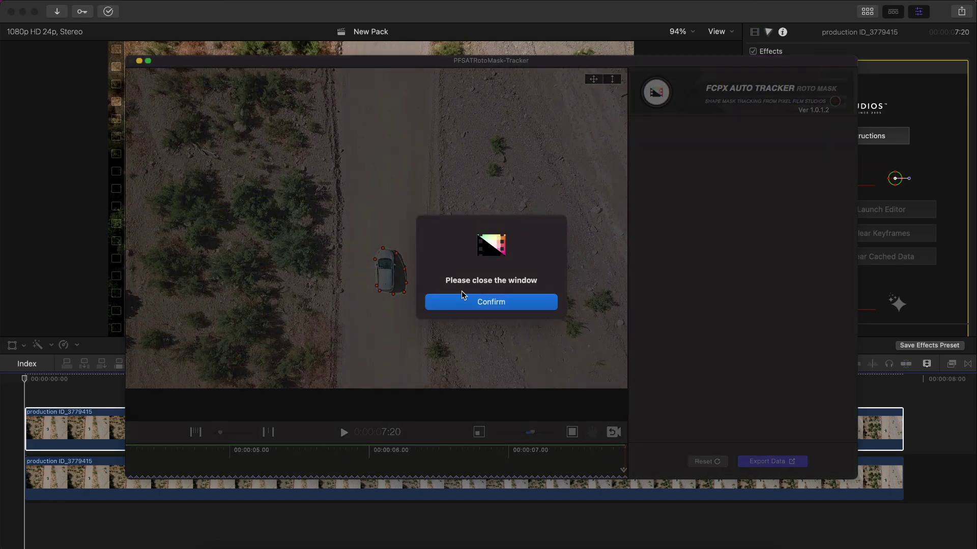
left_click(460, 299)
left_click(131, 61)
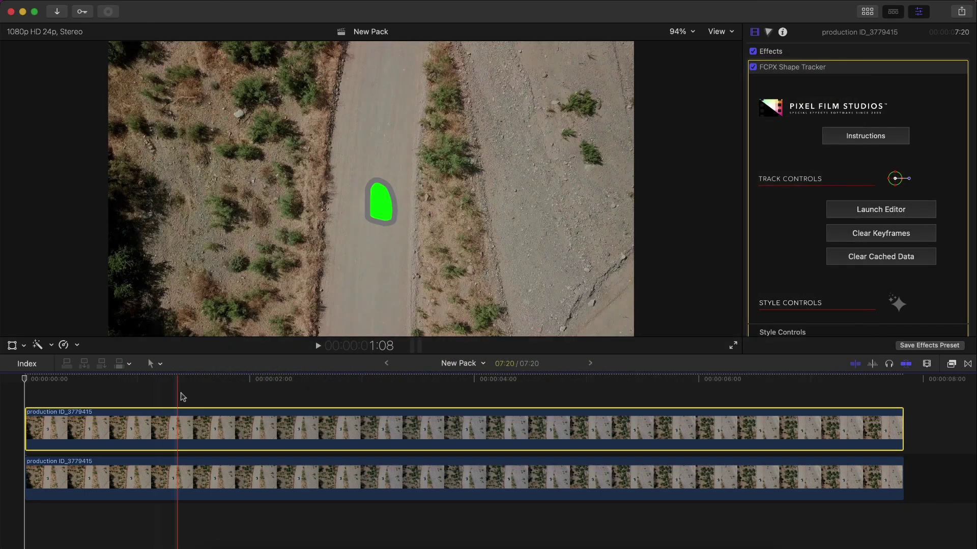
- Play the tracked car shape from the start and set the upper clip's Rendering Mode to Mask
left_click_drag(185, 379, 5, 368)
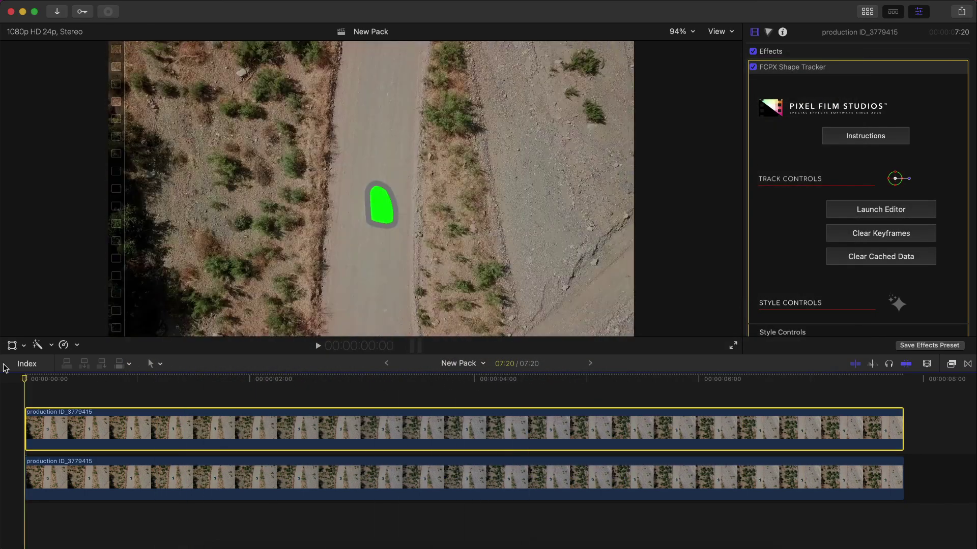
key("space")
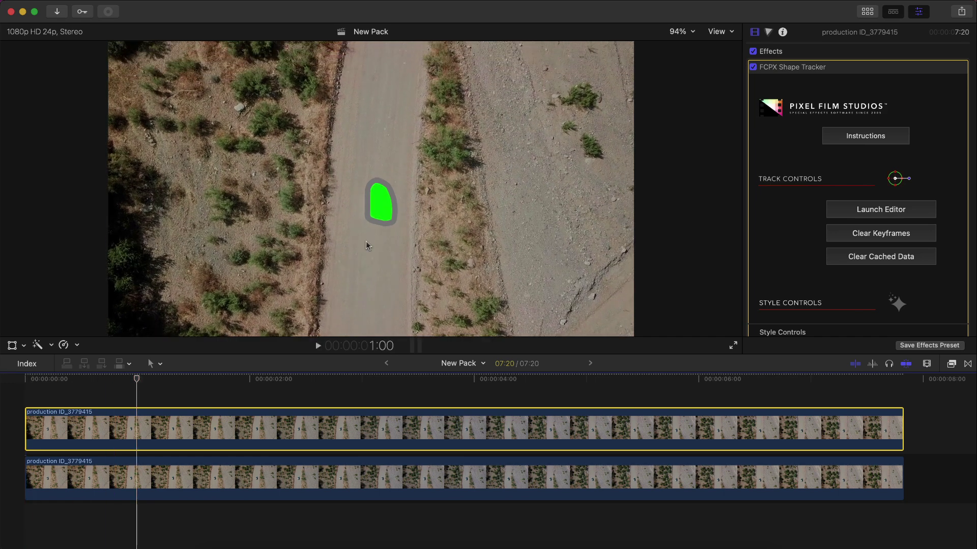
scroll(896, 190, "down", 8)
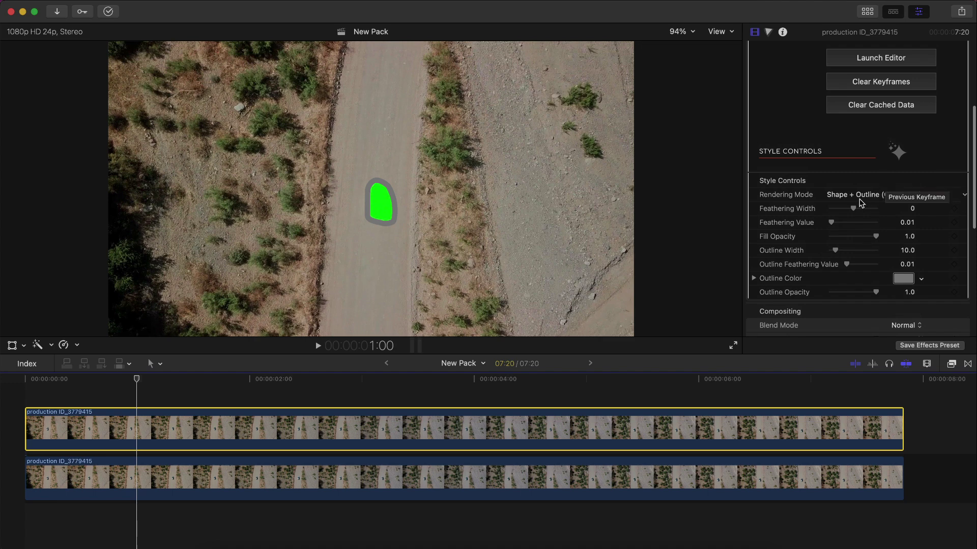
left_click(861, 201)
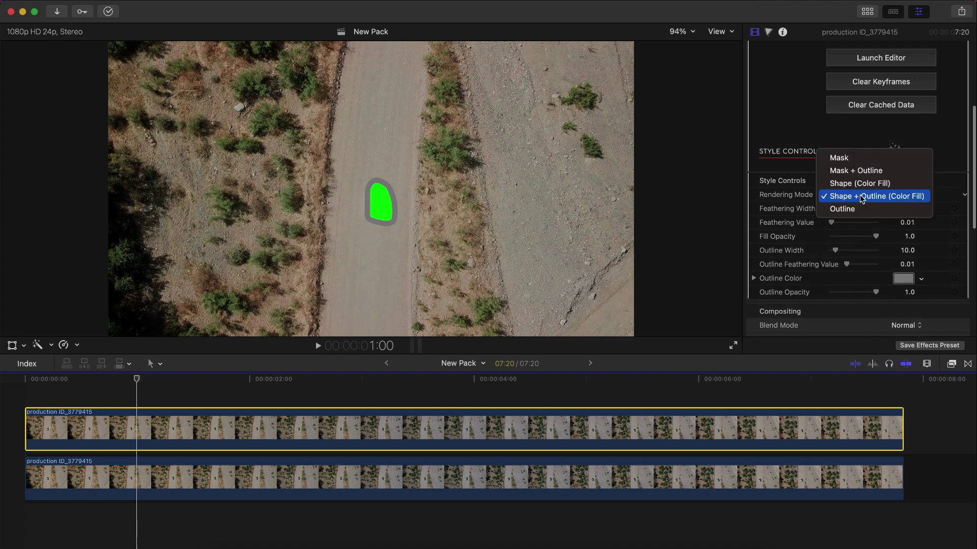
left_click(859, 159)
- Set the lower clip's Rendering Mode to Shape (Color Fill) and raise its Fill Opacity to 0.72
key("super+Down")
scroll(860, 204, "down", 3)
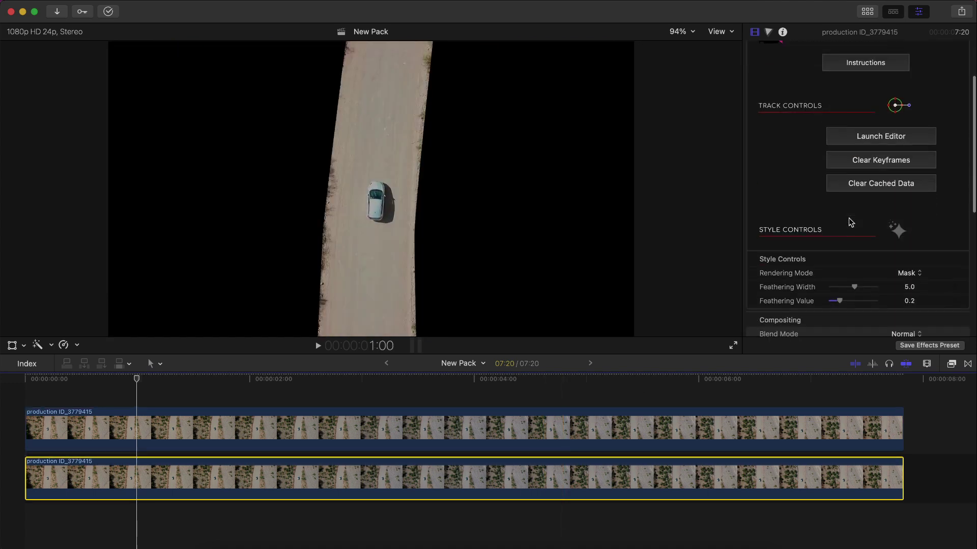
scroll(855, 220, "down", 1)
left_click(908, 238)
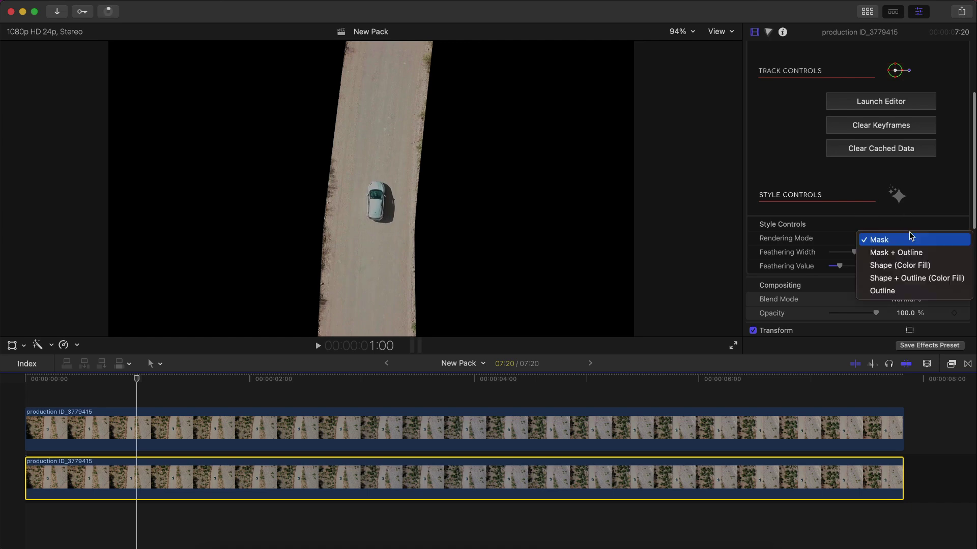
left_click(899, 266)
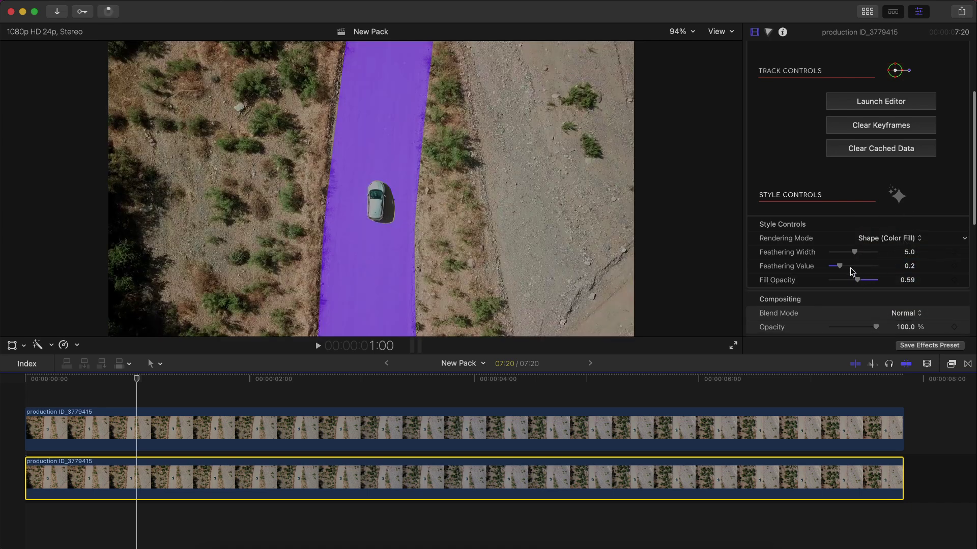
left_click(862, 279)
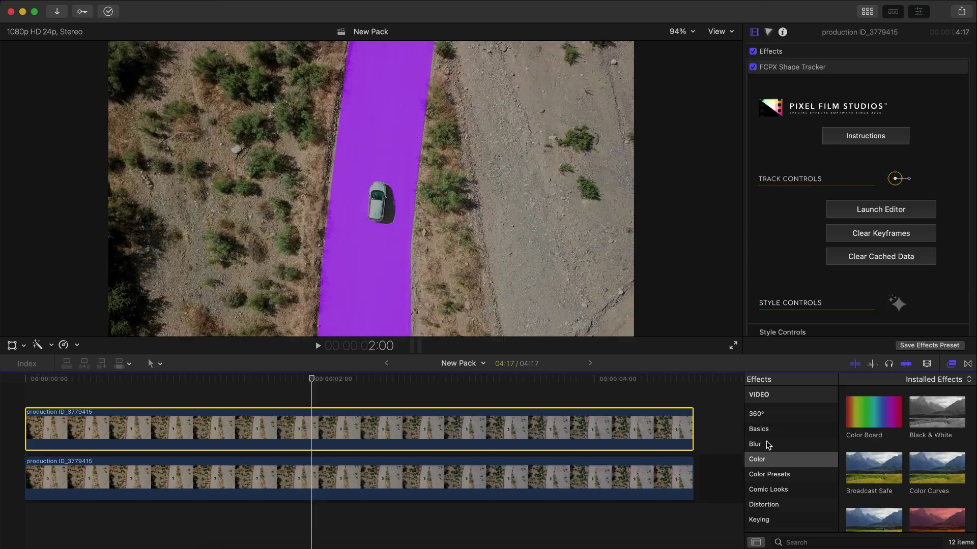
- Set the lower clip's Rendering Mode to Shape + Outline (Color Fill) with an Outline Width of 5.0
left_click(417, 478)
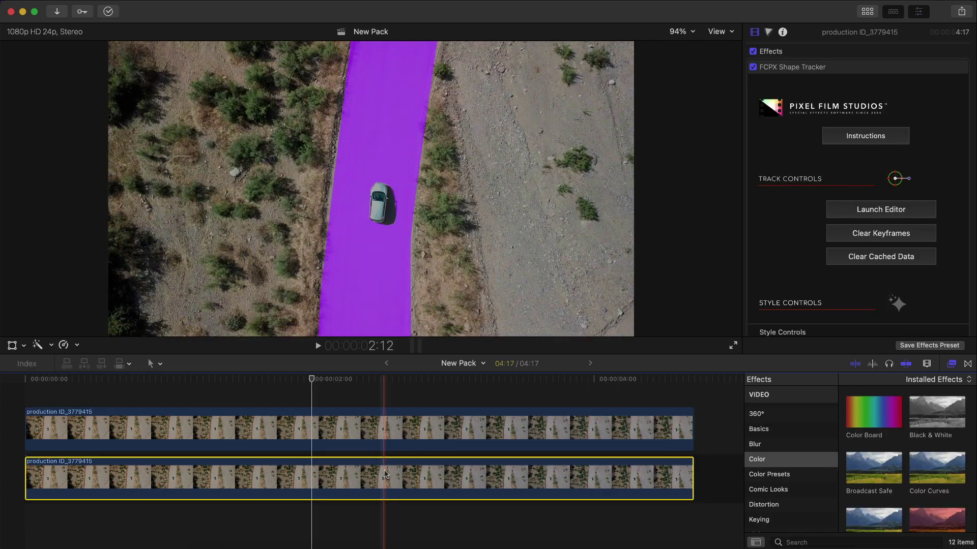
left_click(816, 70)
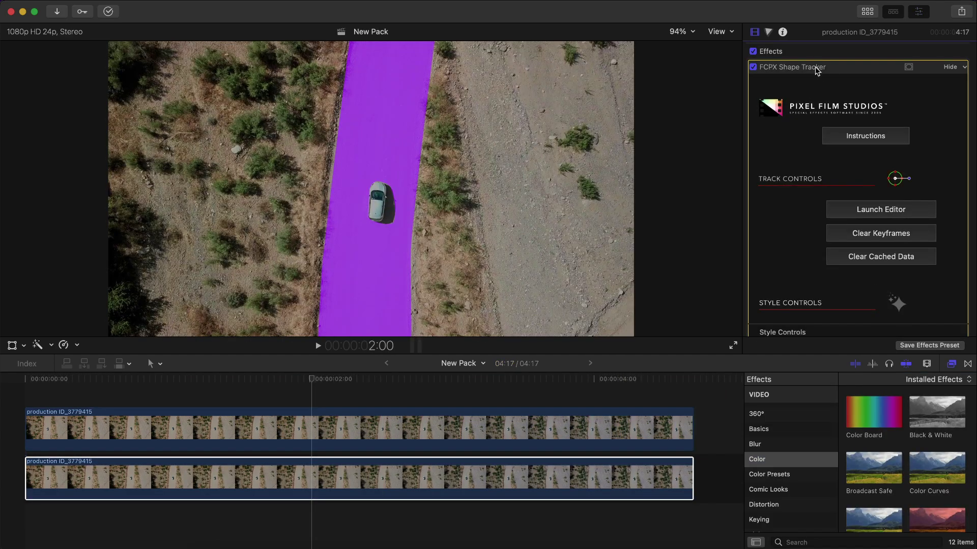
scroll(887, 213, "down", 5)
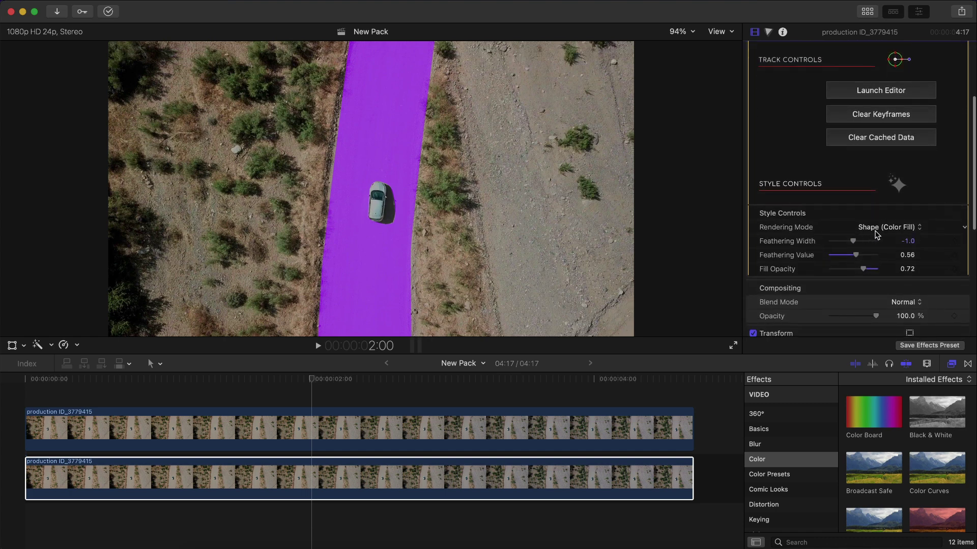
left_click(877, 234)
left_click(879, 228)
left_click(879, 230)
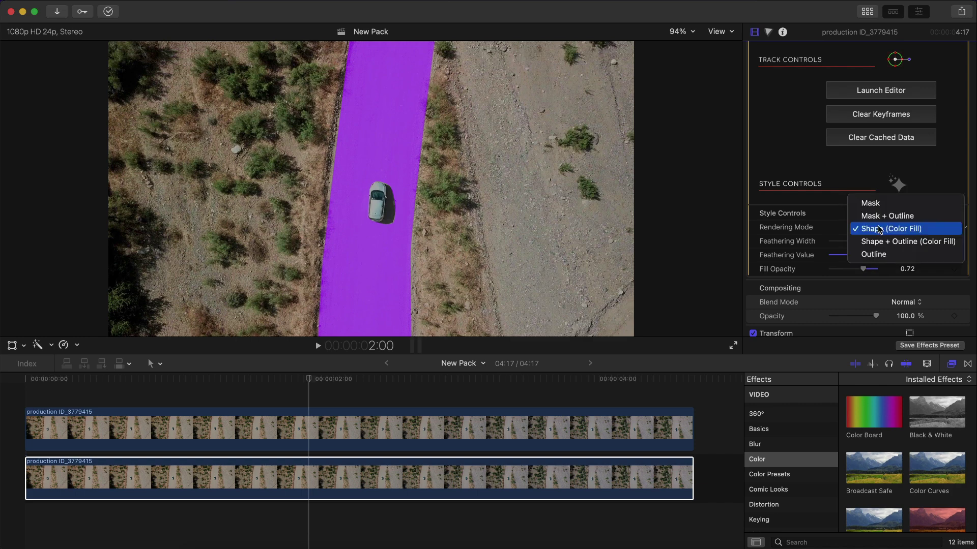
left_click(898, 243)
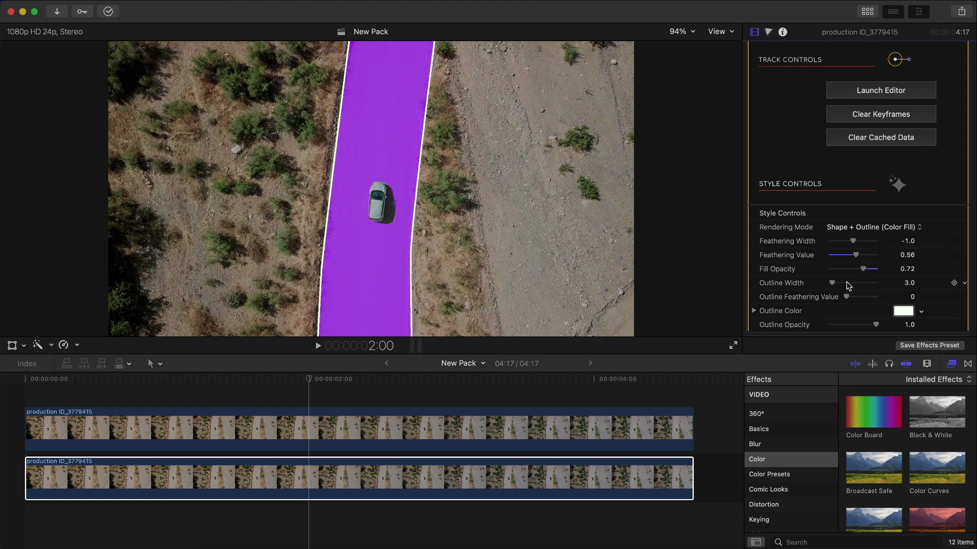
left_click_drag(834, 281, 835, 280)
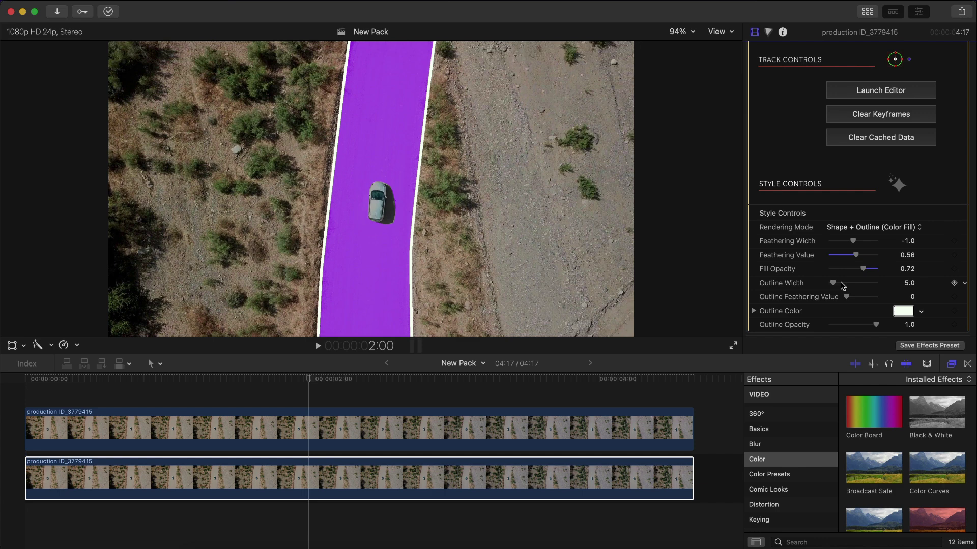
- Apply the Comic Basic effect from the Comic Looks category to the lower clip
scroll(790, 286, "down", 5)
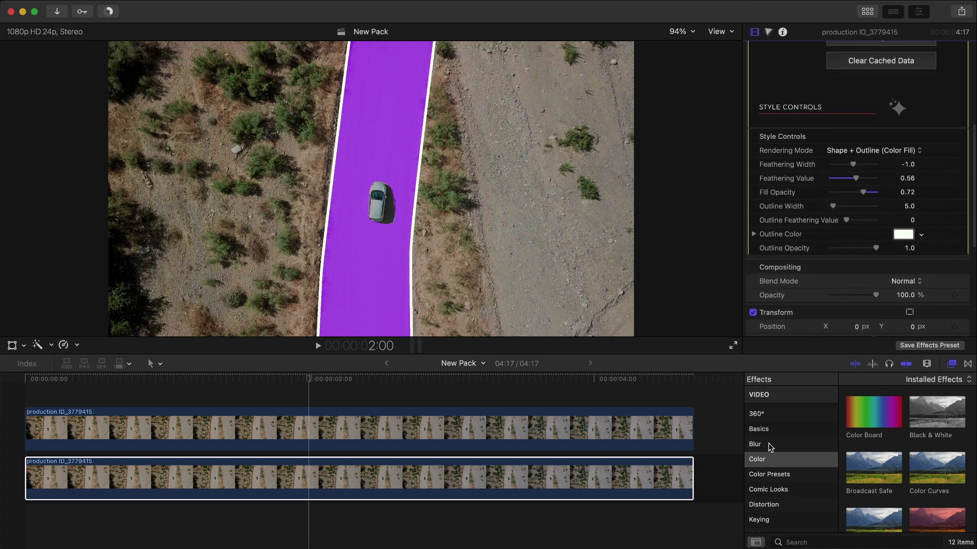
scroll(769, 447, "down", 2)
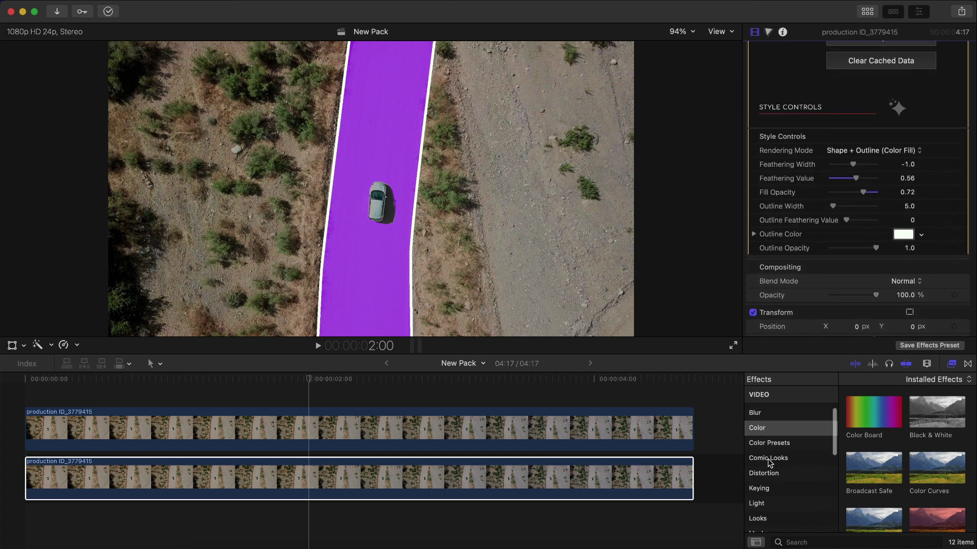
left_click(767, 457)
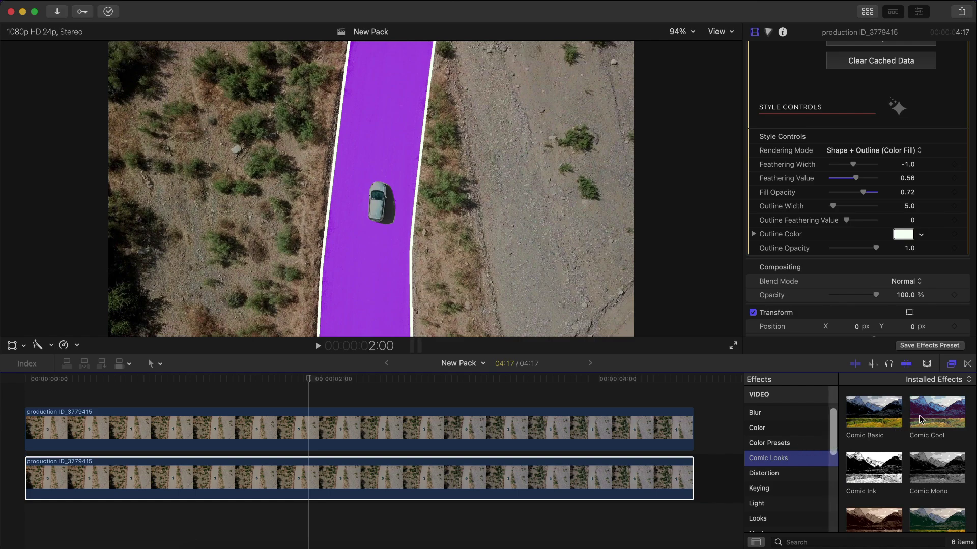
left_click_drag(872, 410, 430, 478)
- Set Comic Basic's Smoothness to 14.04 %, Ink Edges to 19.14 % and Ink Smoothness to 14.19 %, and play the result
scroll(845, 225, "down", 3)
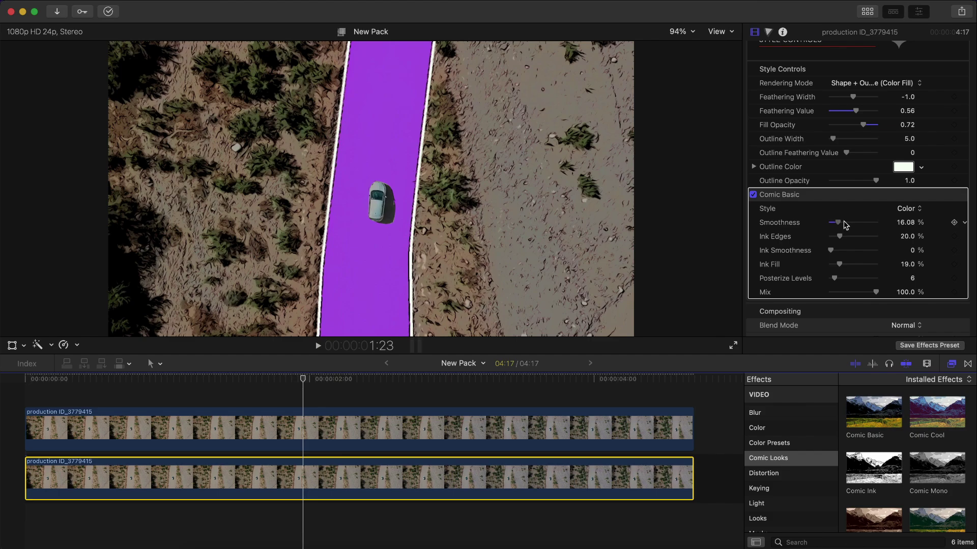
mouse_move(845, 225)
left_mouse_down()
mouse_move(854, 224)
mouse_move(832, 239)
mouse_move(835, 251)
mouse_move(837, 224)
left_mouse_up()
key("space")
key("space")
key("space")
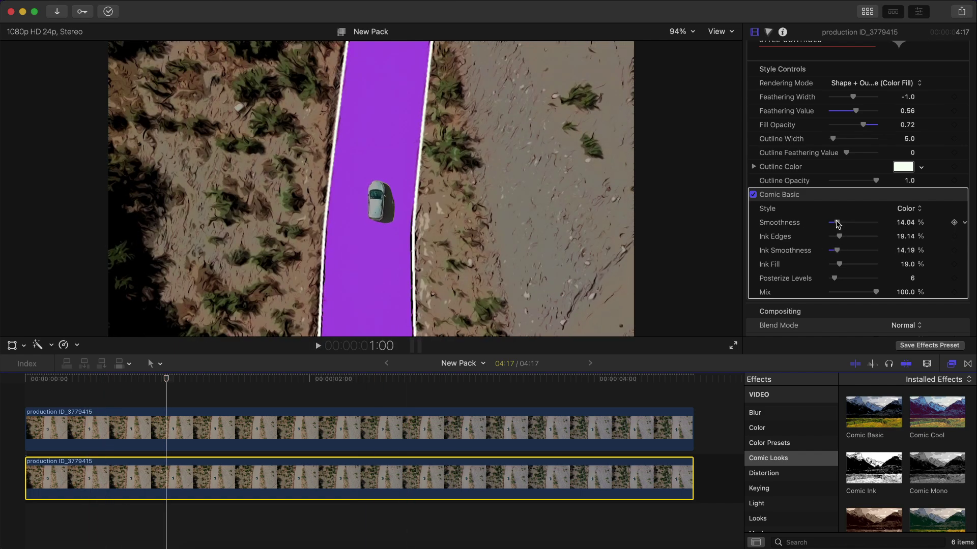
- Apply the Custom LUT effect from the Color category to the lower clip
scroll(818, 294, "up", 5)
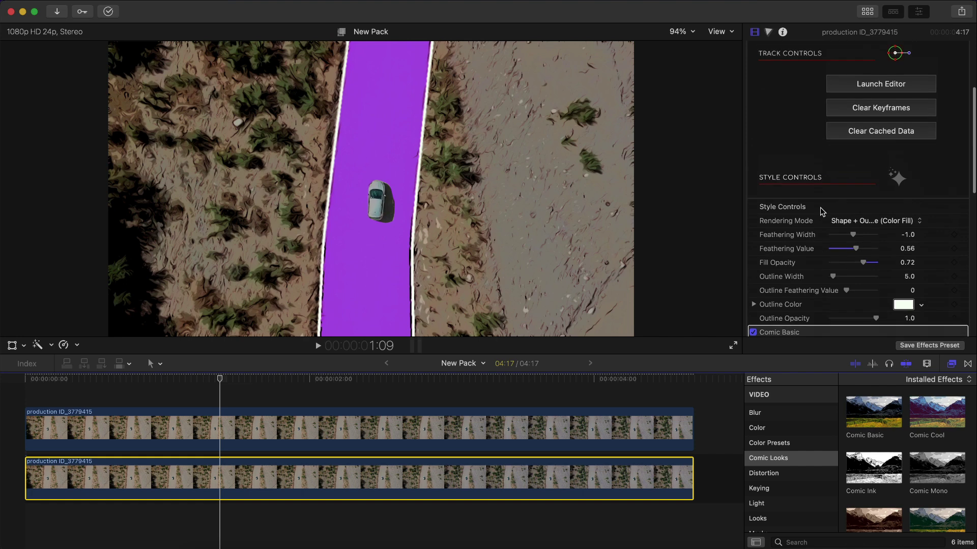
left_click(806, 428)
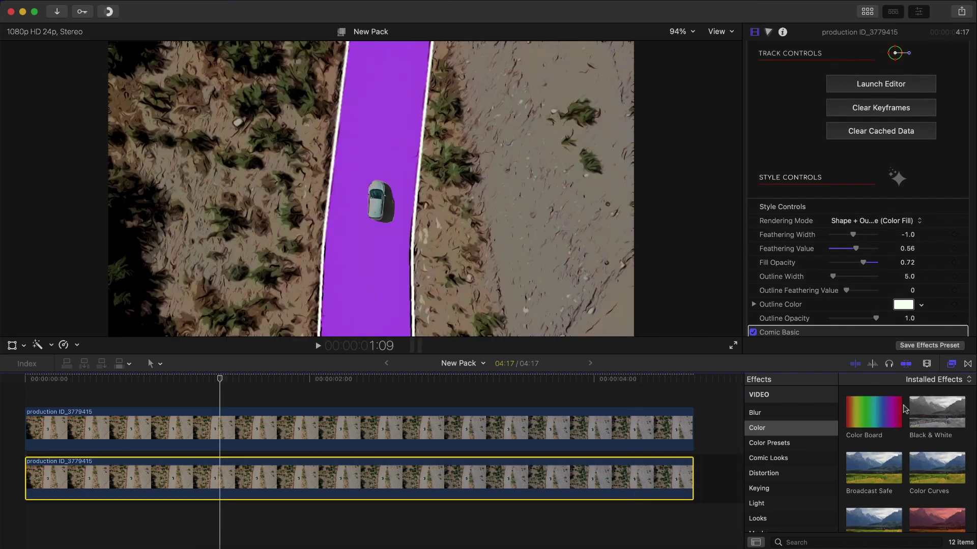
scroll(877, 448, "down", 3)
left_click(861, 432)
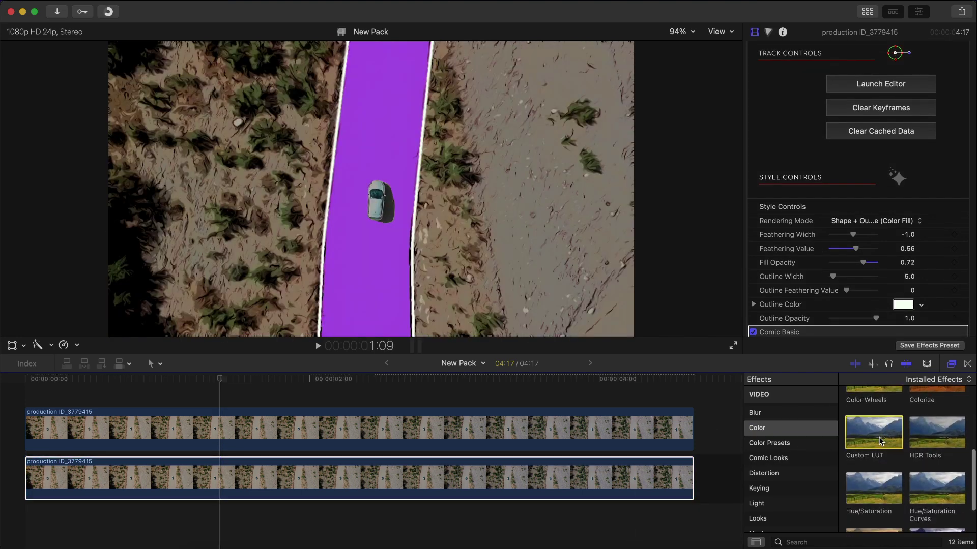
left_click_drag(860, 432, 527, 475)
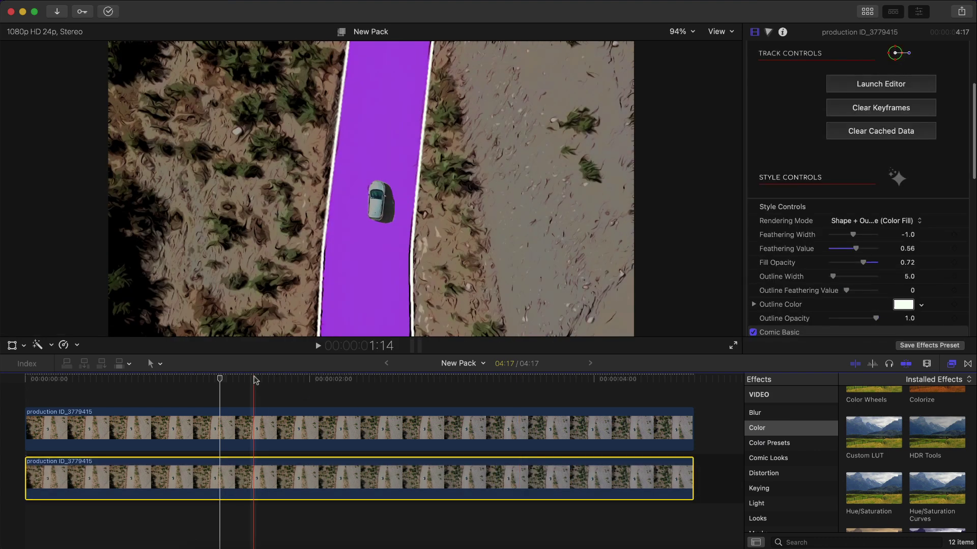
- Set the lower clip's Custom LUT to SEATTLE SKY LUT and play the graded footage from the start
scroll(794, 91, "down", 10)
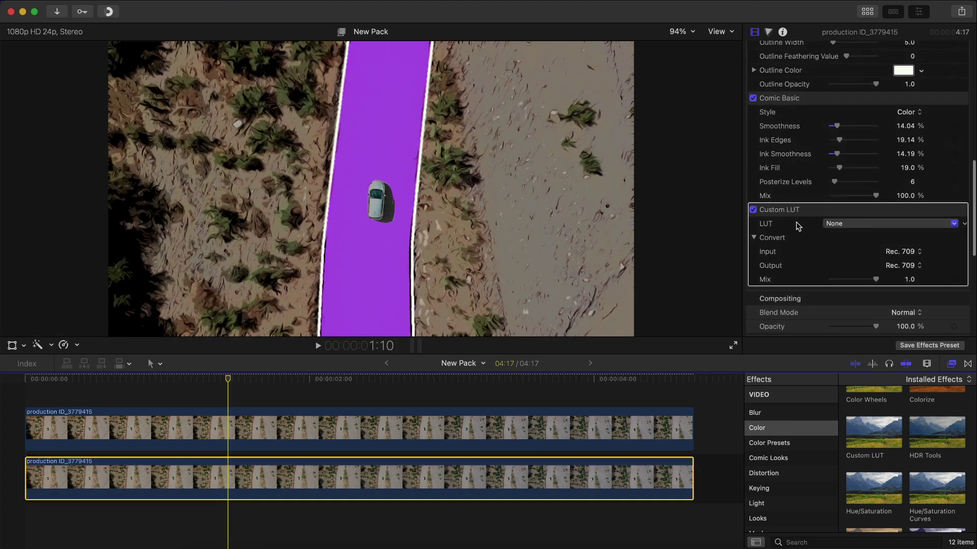
left_click(837, 224)
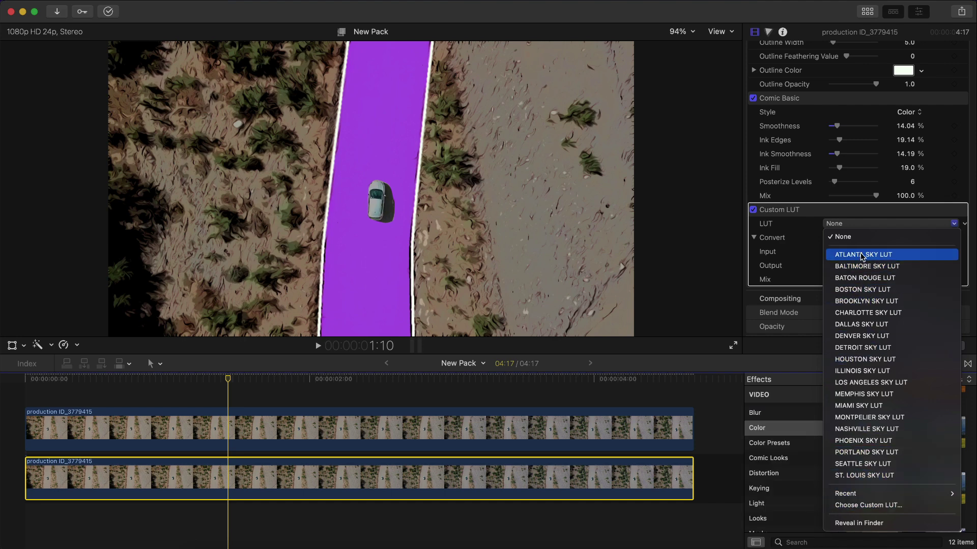
left_click(863, 464)
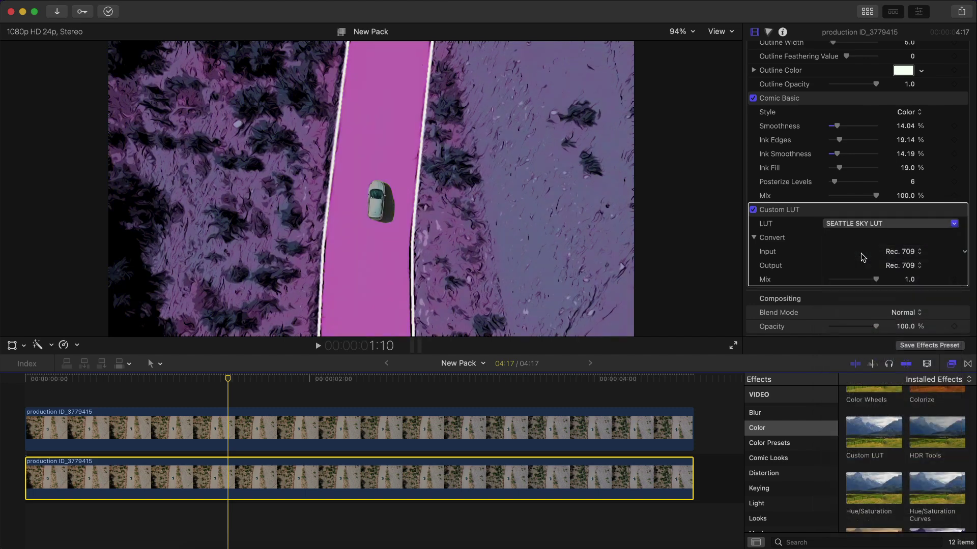
key("Home")
key("space")
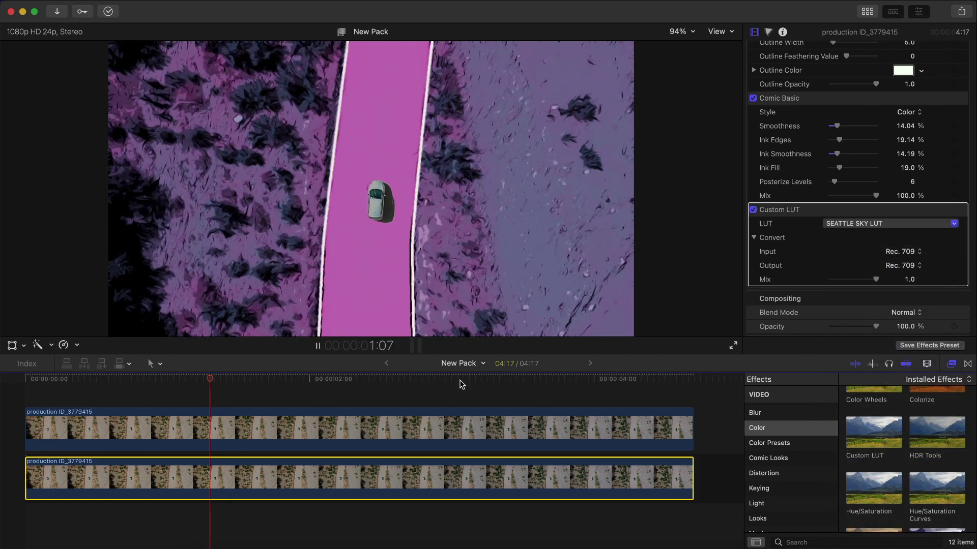
key("space")
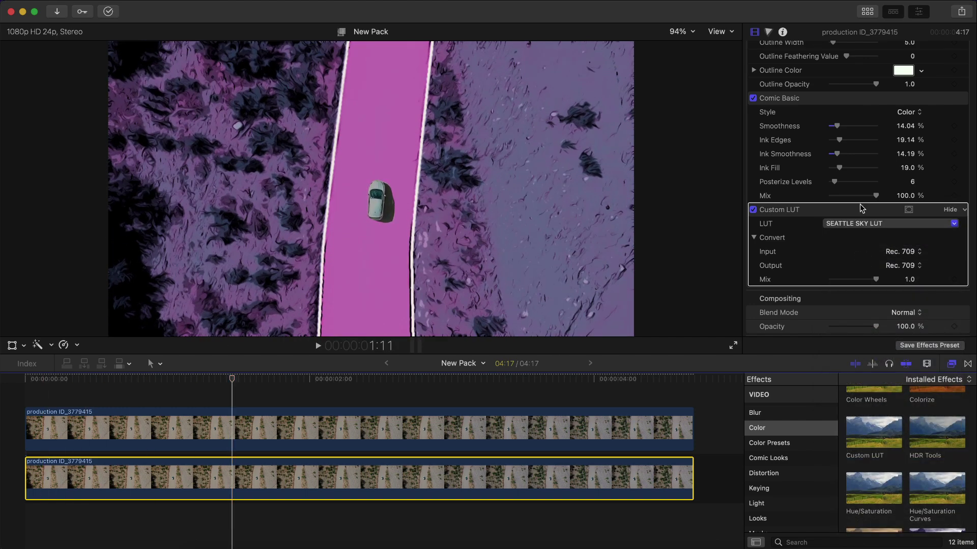
- Add a Color Board correction to the lower clip with Exposure Highlights 18 %, Midtones 16 % and Shadows -4 %
left_click(765, 32)
left_click(808, 51)
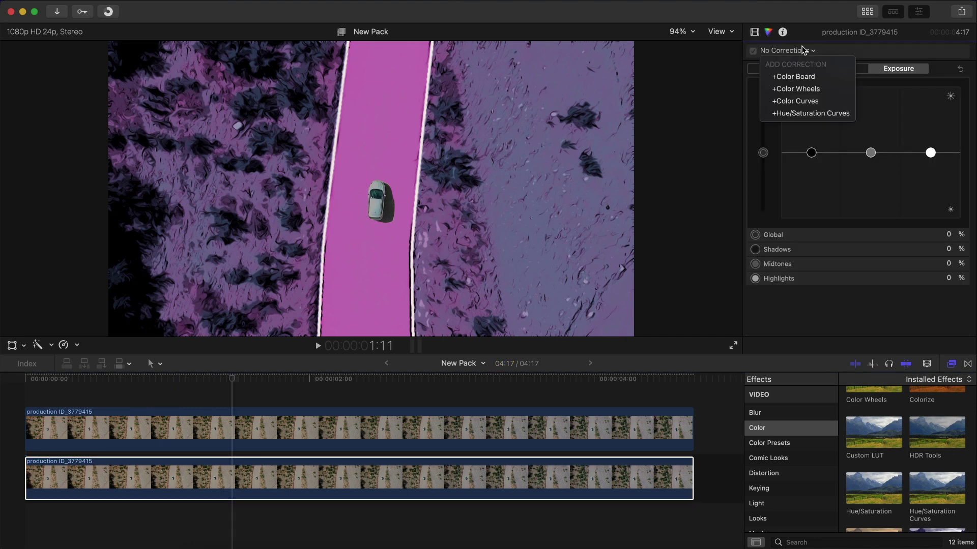
left_click(796, 75)
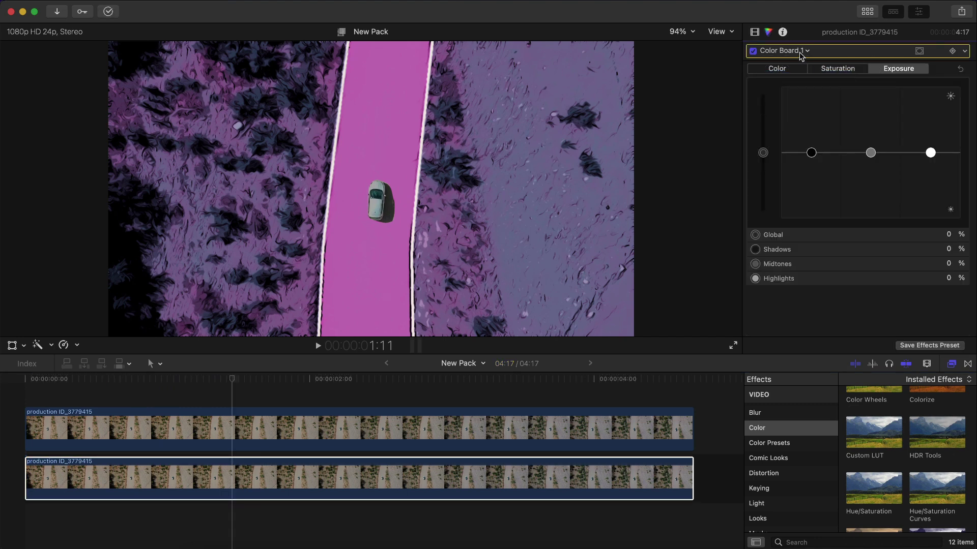
key("Home")
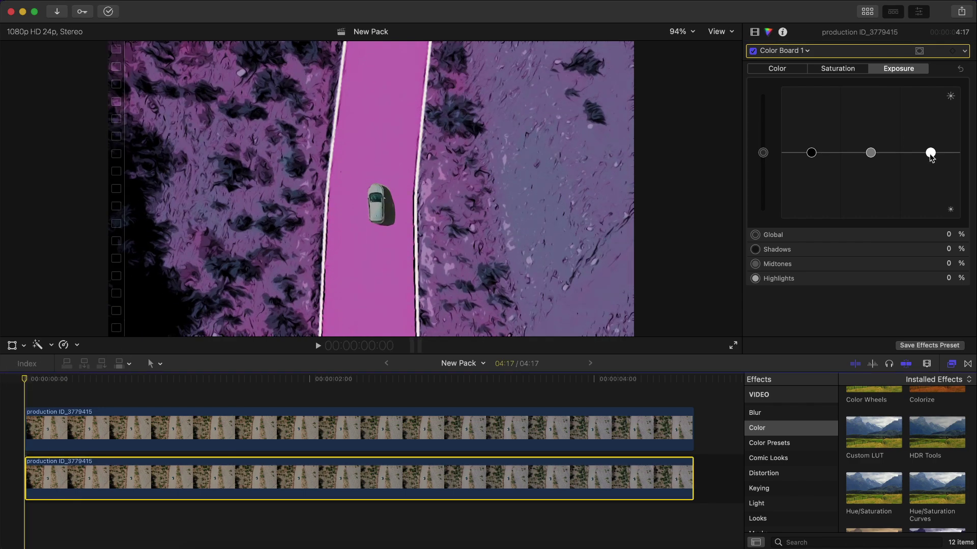
left_click_drag(930, 154, 931, 140)
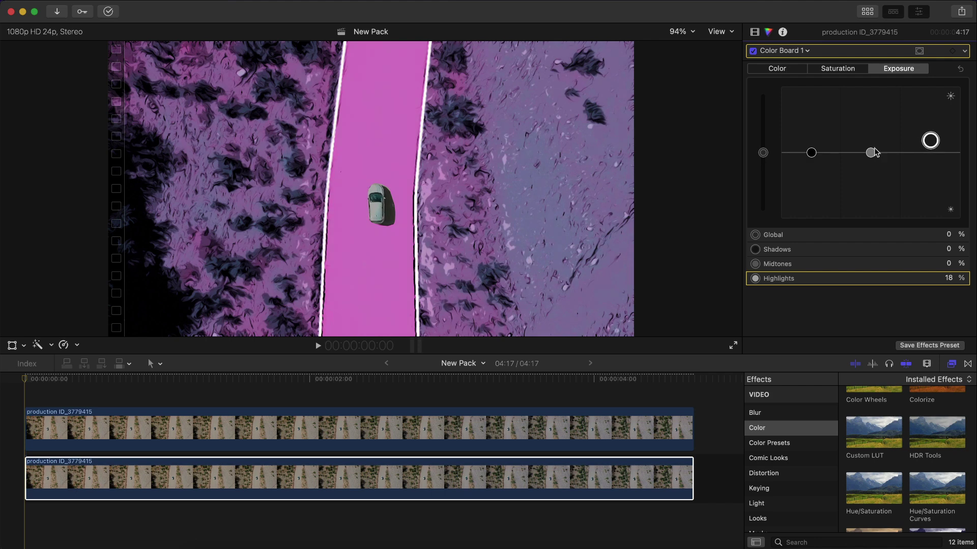
left_click_drag(873, 152, 868, 144)
left_click_drag(811, 156, 811, 158)
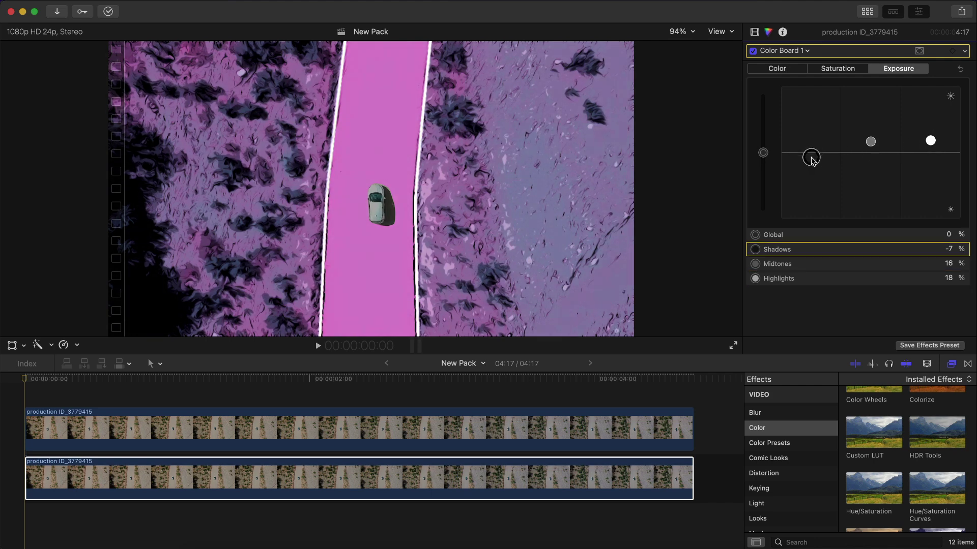
- Set the Color Board's Saturation to Highlights 13 %, Midtones 7 % and Shadows 9 %, and play the footage
left_click(839, 67)
left_click(930, 152)
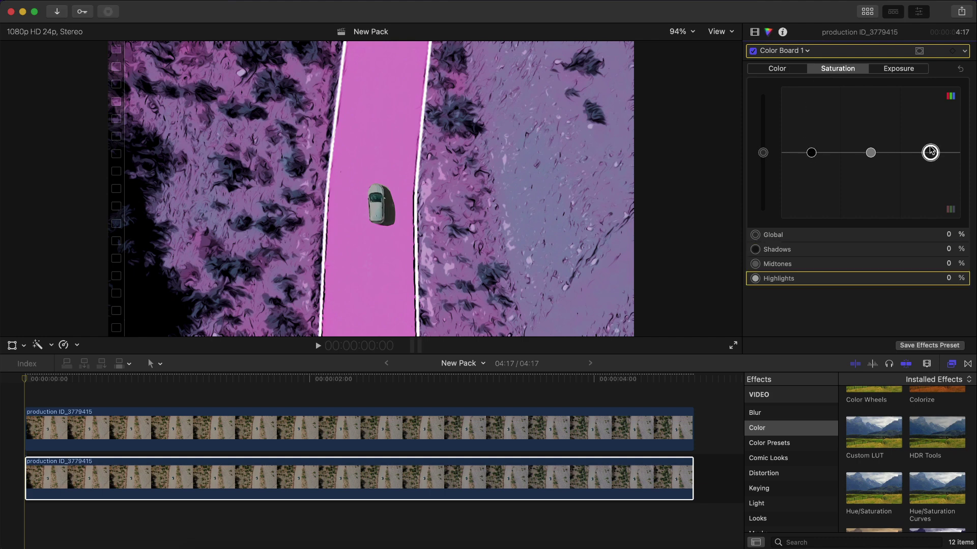
left_click_drag(935, 150, 932, 144)
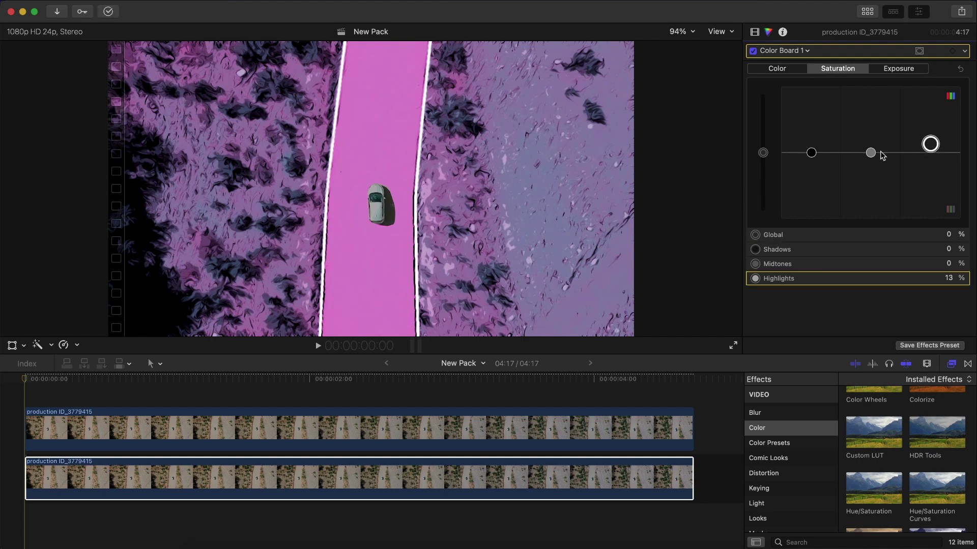
left_click(811, 151)
mouse_move(812, 151)
left_mouse_down()
mouse_move(871, 147)
mouse_move(811, 151)
mouse_move(811, 138)
mouse_move(811, 147)
left_mouse_up()
key("space")
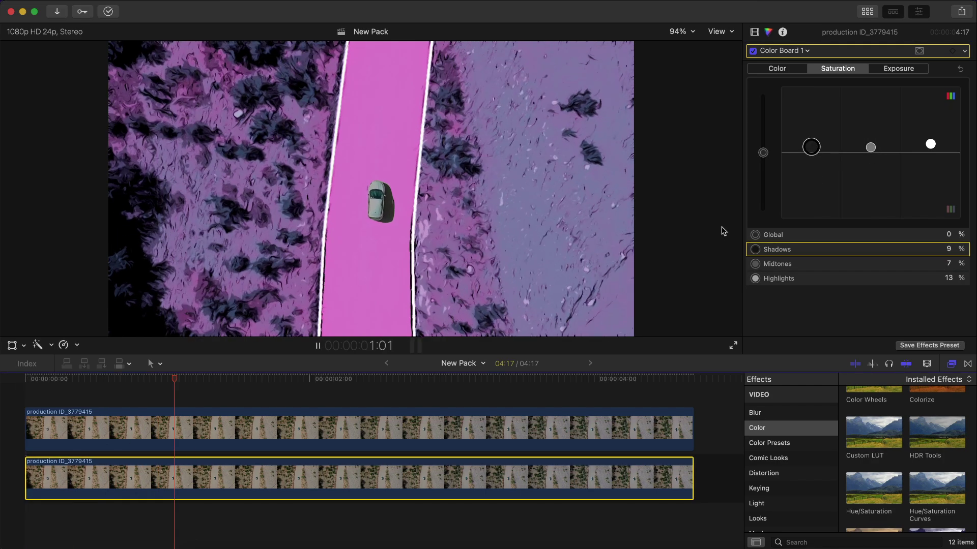
key("space")
- Keyframe the road shape's Fill Opacity from 0 at the clip's start to 0.64 at frame 9, and play the fade
left_click(754, 32)
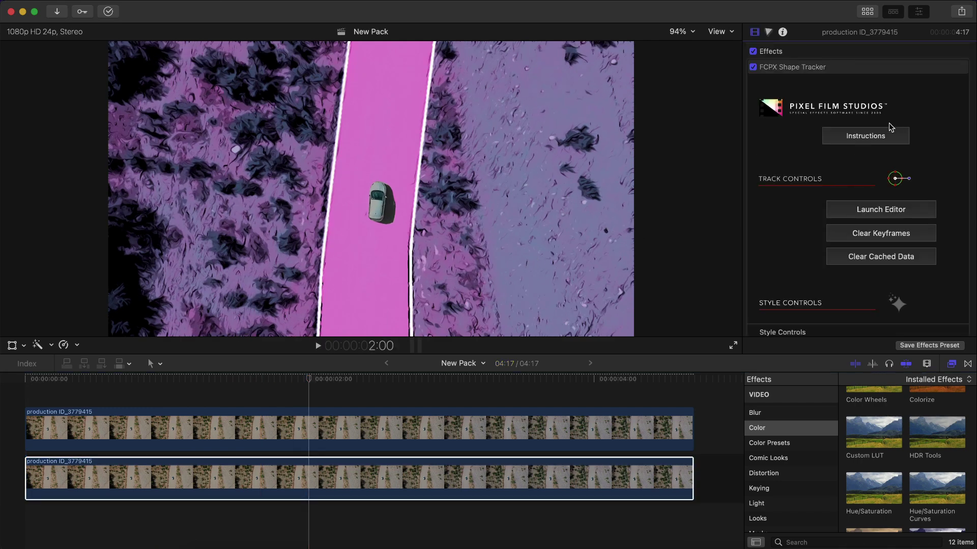
key("Home")
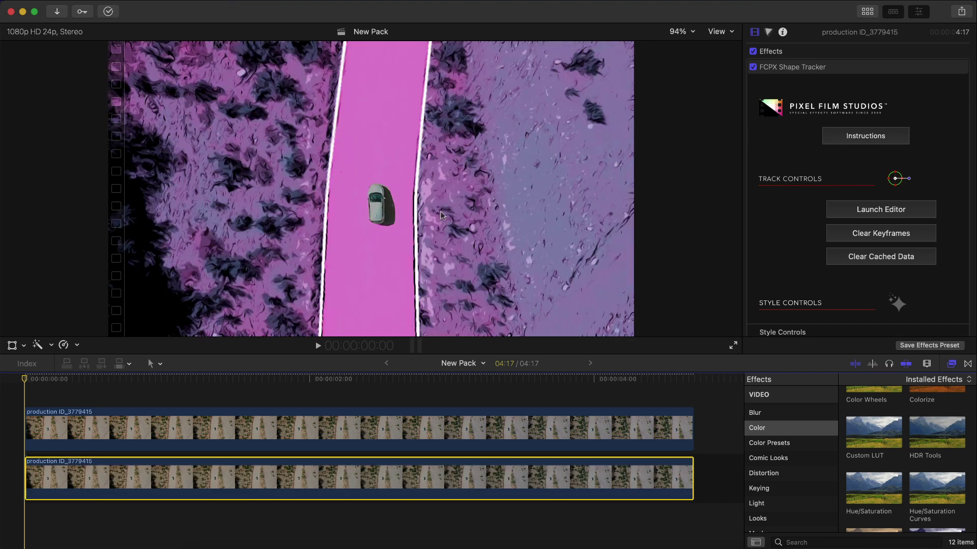
scroll(803, 286, "down", 15)
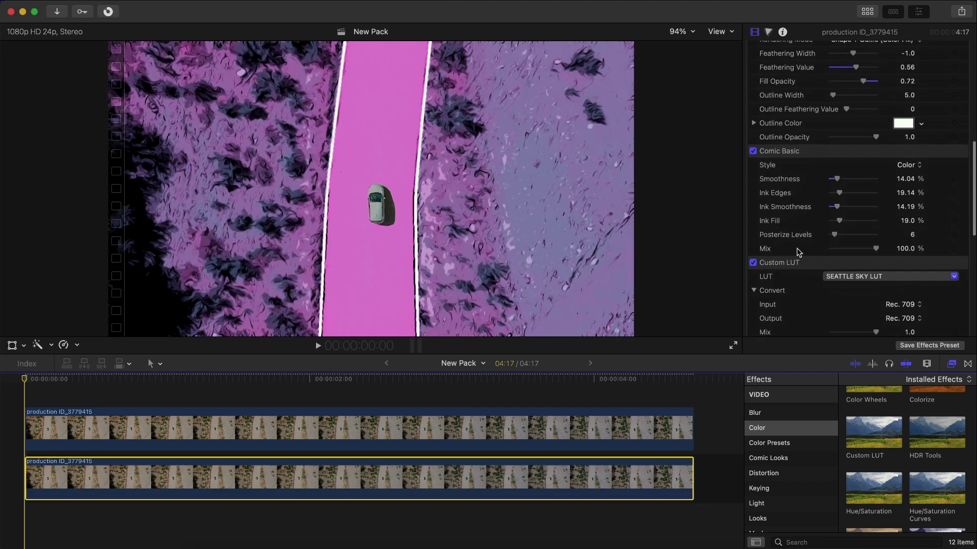
scroll(793, 232, "up", 10)
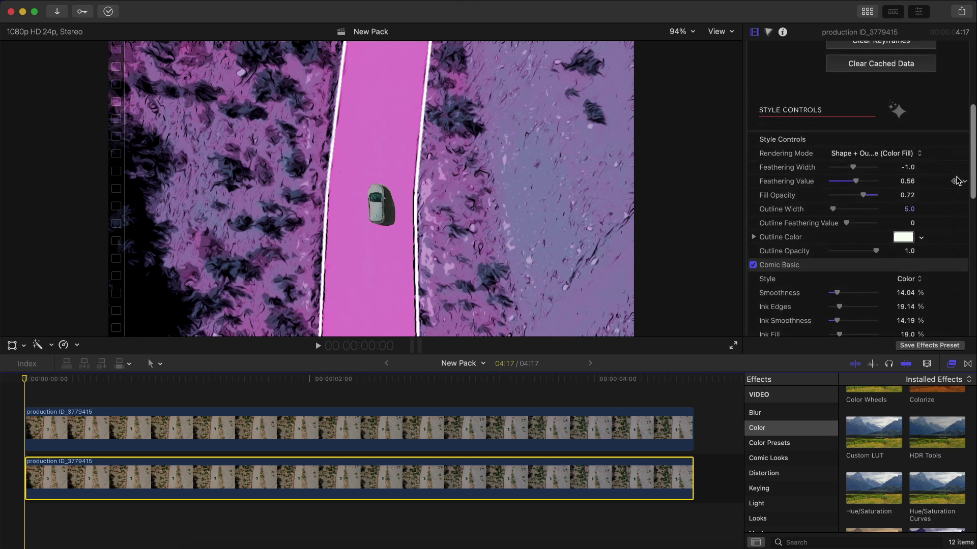
left_click_drag(864, 197, 817, 195)
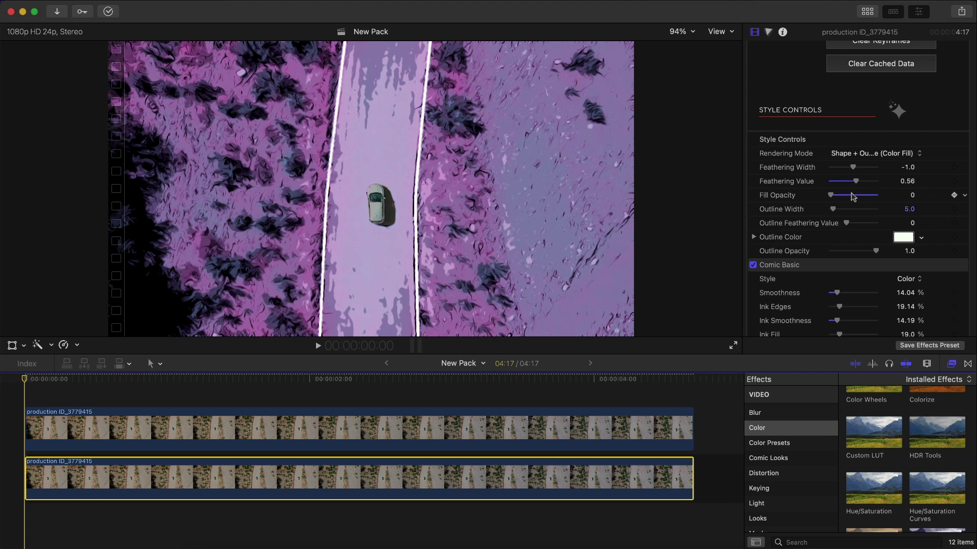
left_click(82, 377)
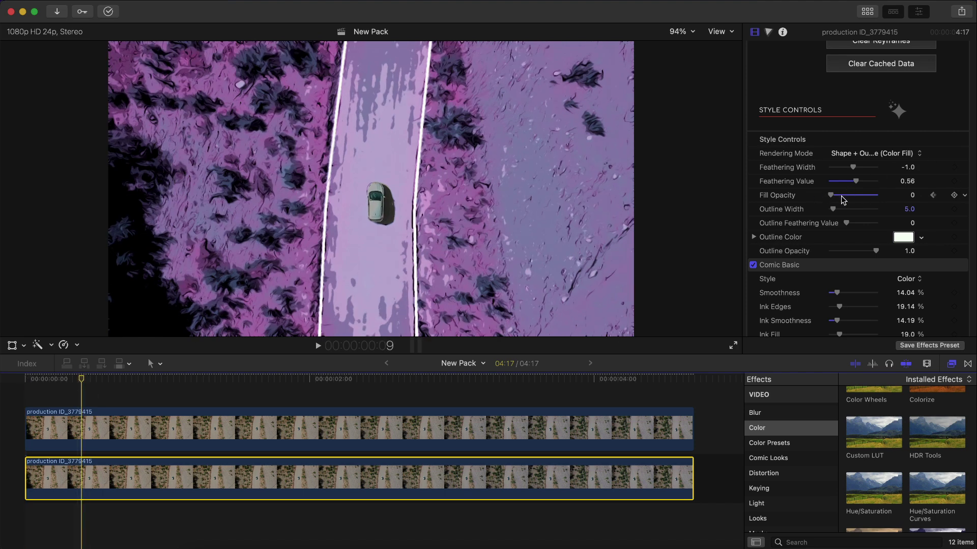
left_click_drag(843, 200, 963, 200)
left_click_drag(859, 198, 863, 197)
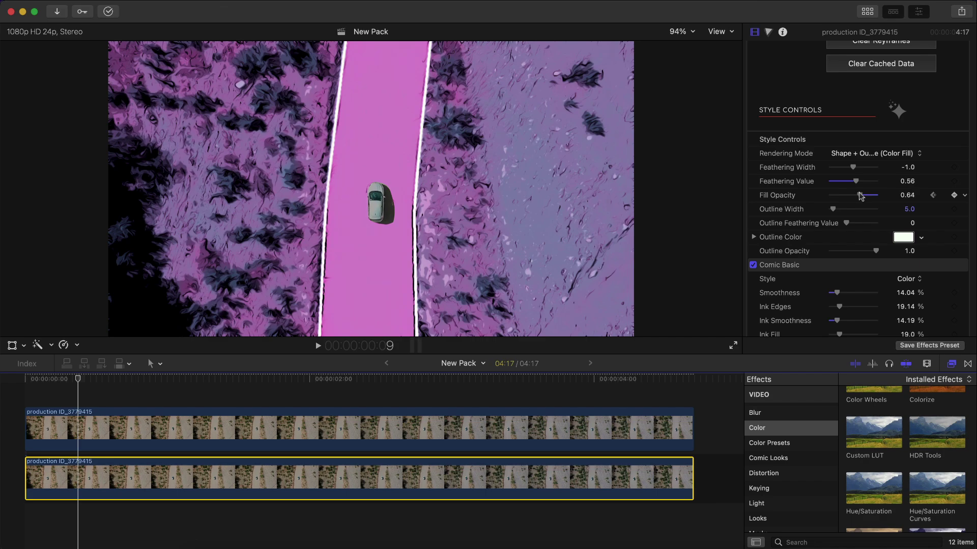
key("space")
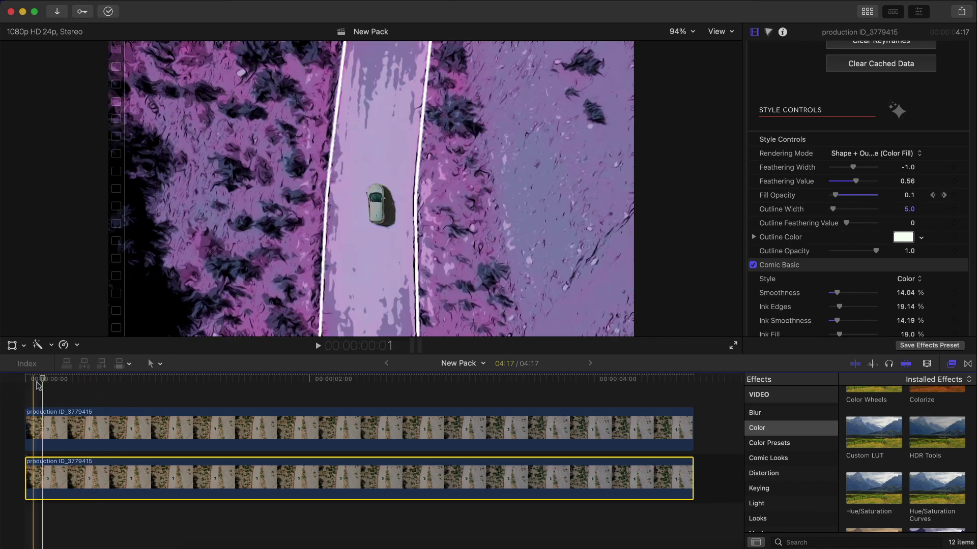
- Add further Fill Opacity keyframes alternating between 0 and high values, set Feathering Value to 0, and play the pulsing road fill
left_click(110, 378)
left_click_drag(860, 195, 830, 196)
left_click_drag(110, 379, 133, 378)
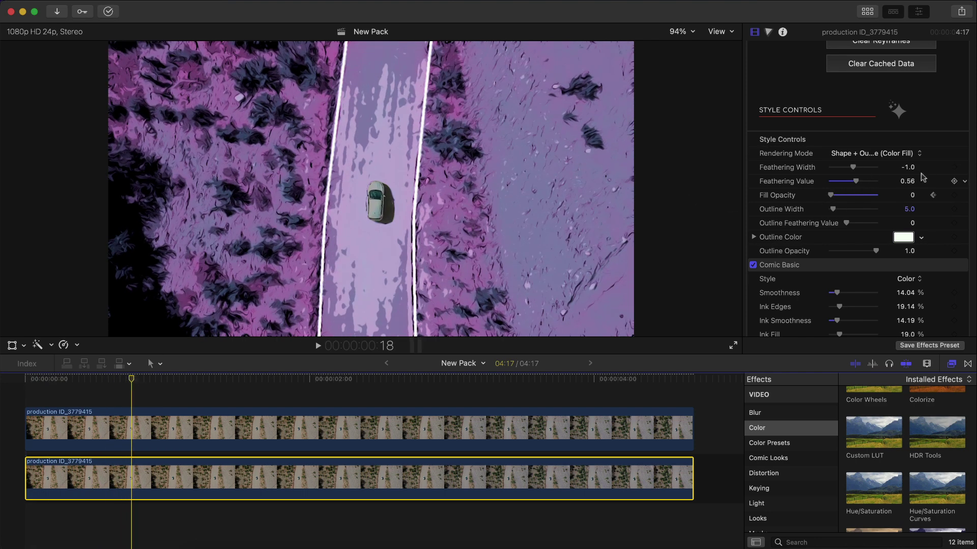
left_click_drag(830, 195, 883, 197)
left_click_drag(131, 379, 232, 379)
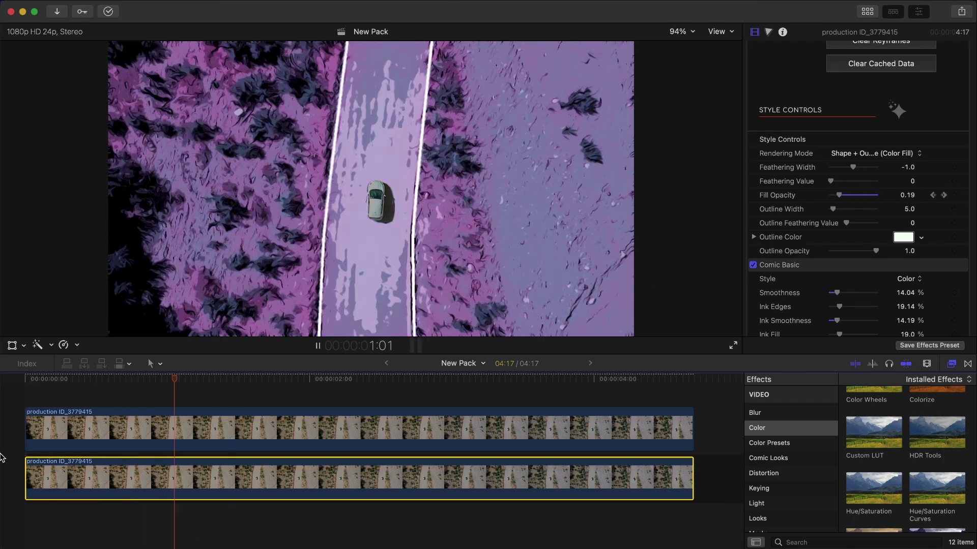
key("space")
left_click_drag(100, 379, 143, 379)
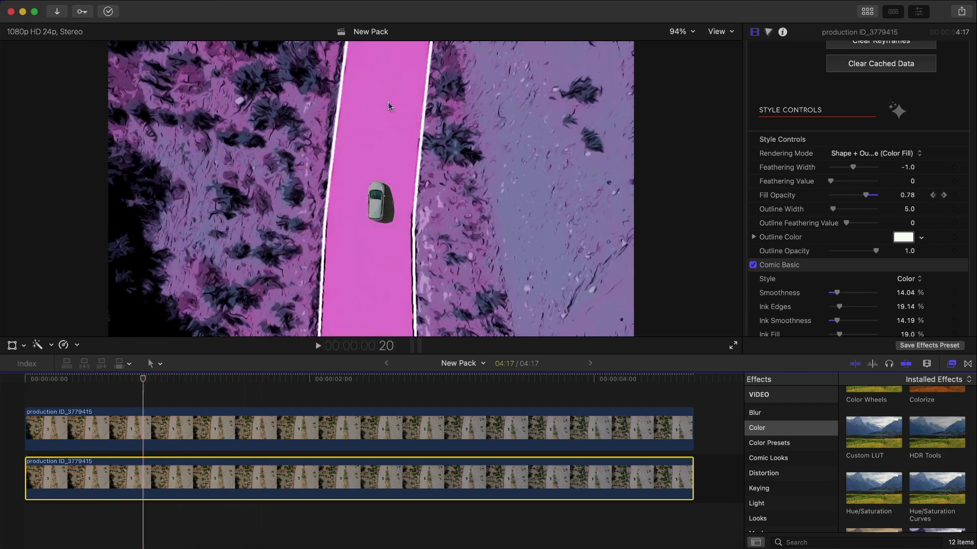
- Move the playhead to frame 12 and disable the Comic Basic effect on the lower clip
left_click(96, 417)
scroll(755, 170, "down", 5)
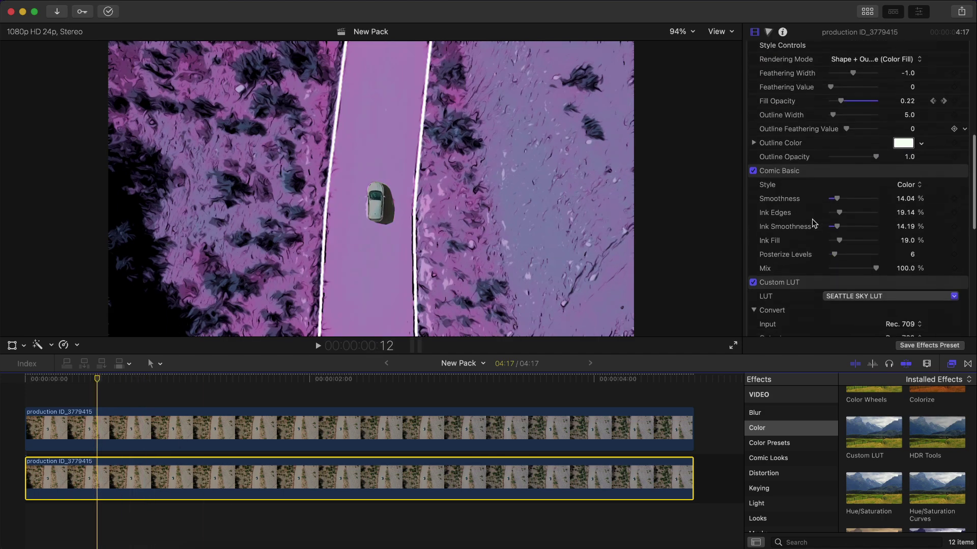
left_click(753, 166)
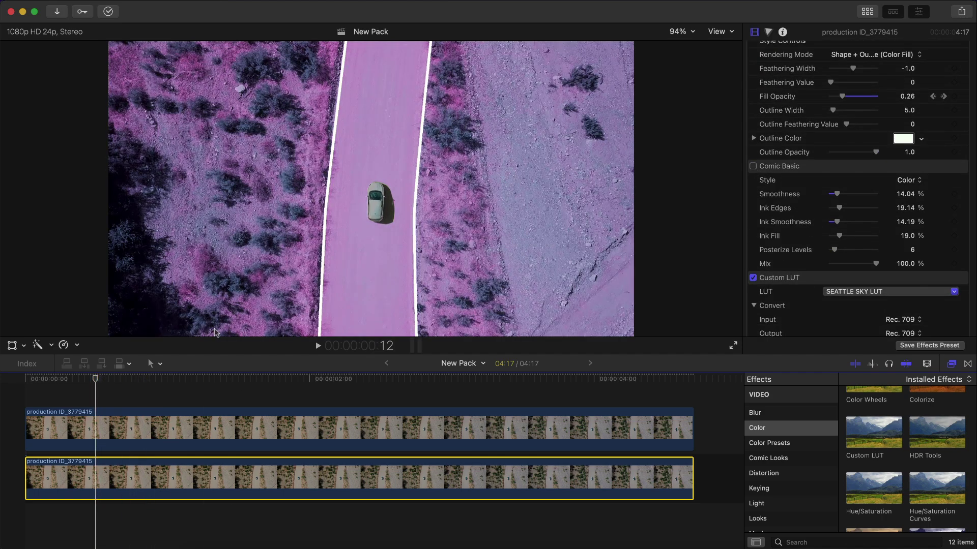
- Play the footage without the Comic Basic effect, and undo the effect's deactivation on the lower clip
key("space")
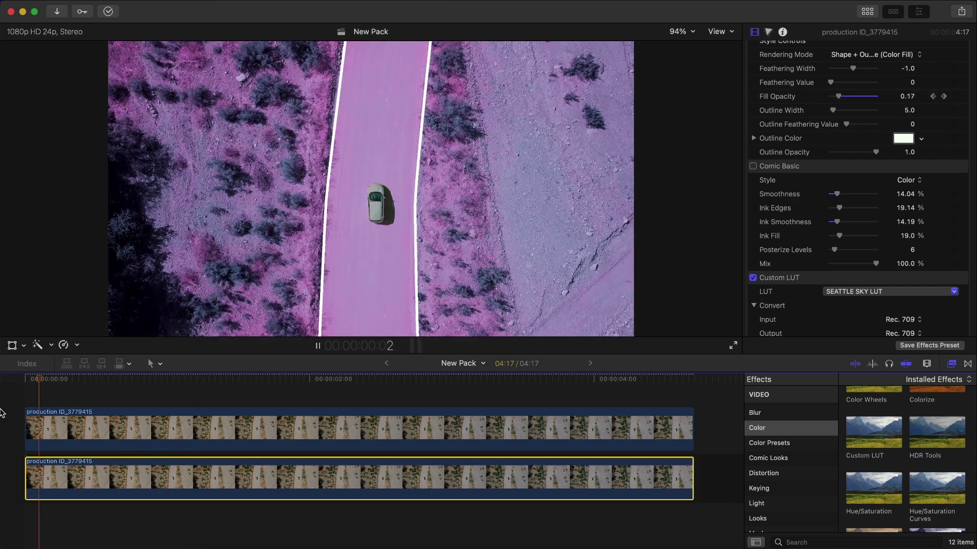
key("space")
key("super+z")
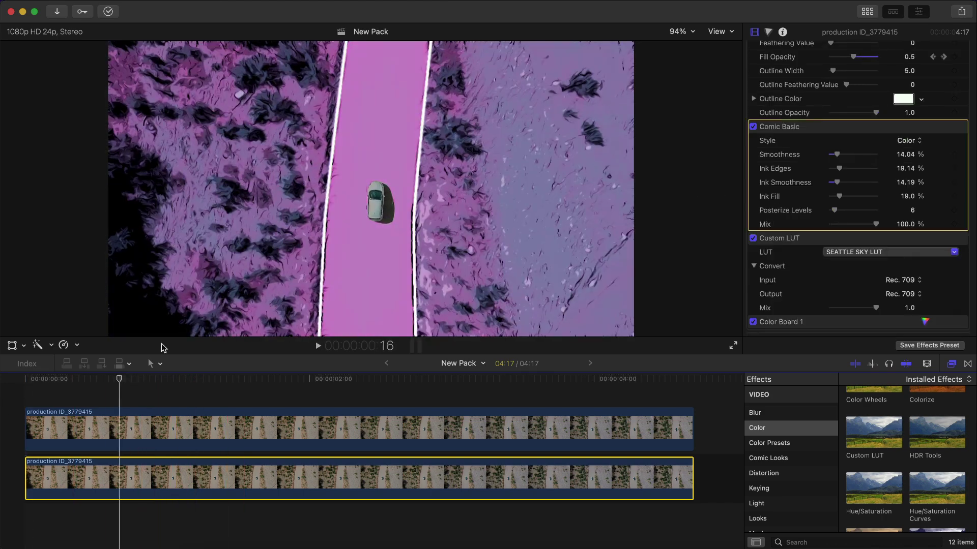
- Set the road shape's Outline Opacity to 0 at the clip's start and add an Outline Opacity keyframe about seven frames in
key("Home")
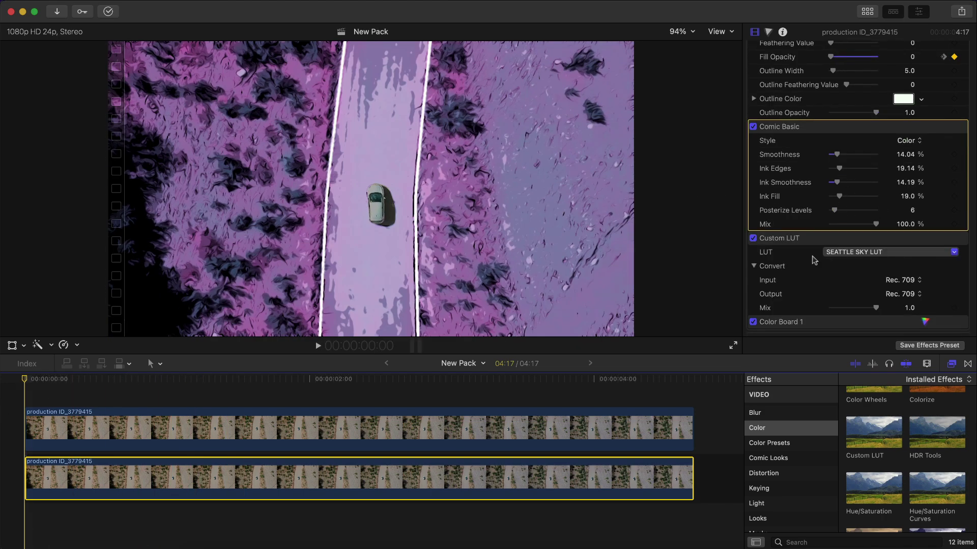
scroll(859, 226, "up", 5)
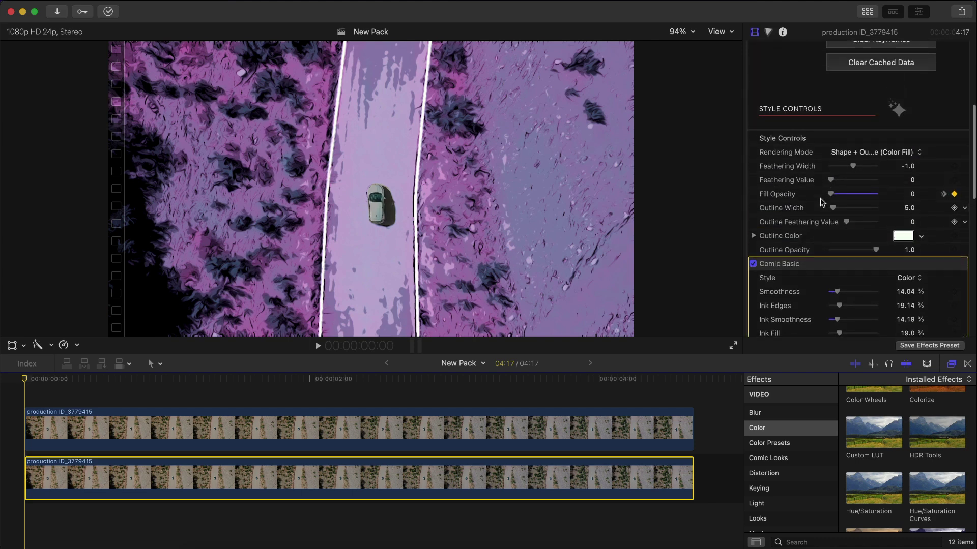
left_click_drag(868, 250, 792, 256)
left_click(69, 379)
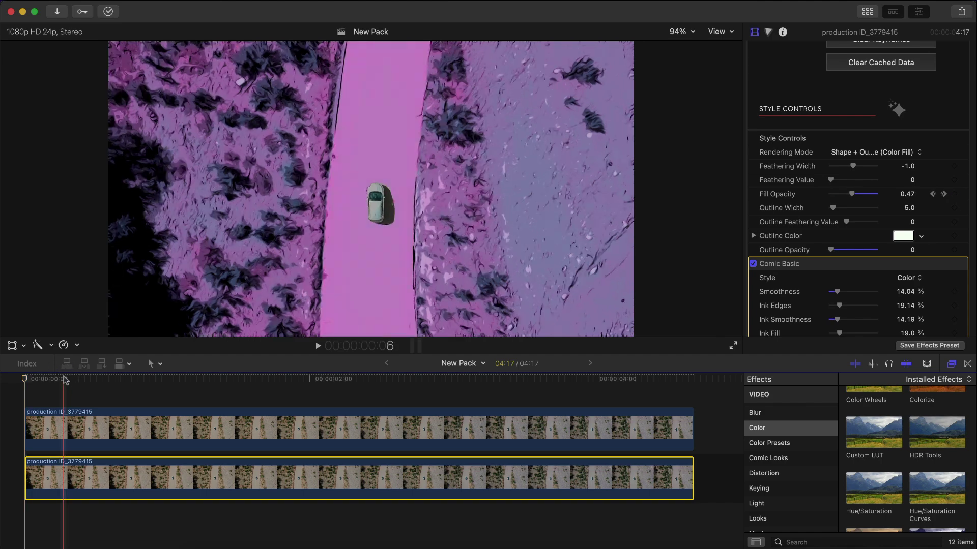
left_click(953, 251)
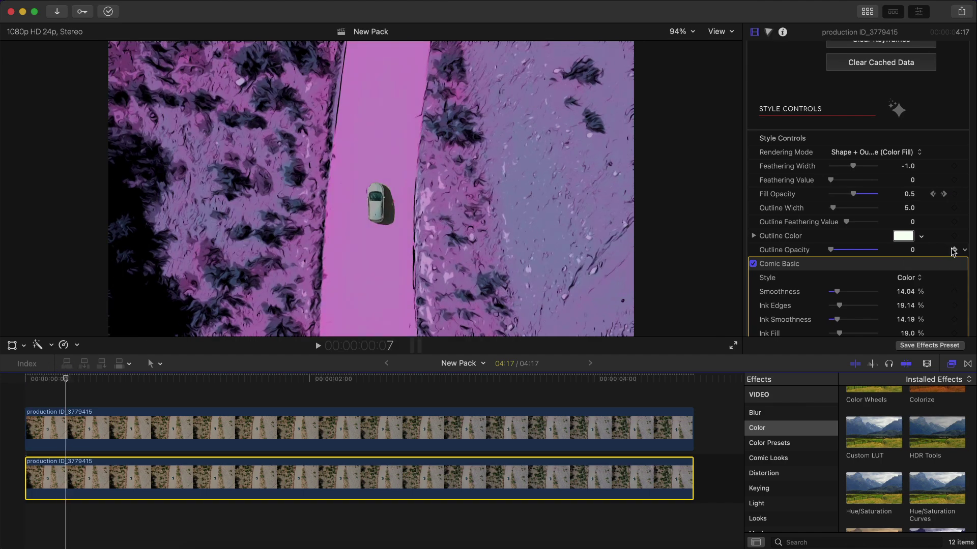
- Keyframe Outline Opacity to 1.0 at frame 10 and 0 at frame 13, and play the flashing road outline
left_click(85, 379)
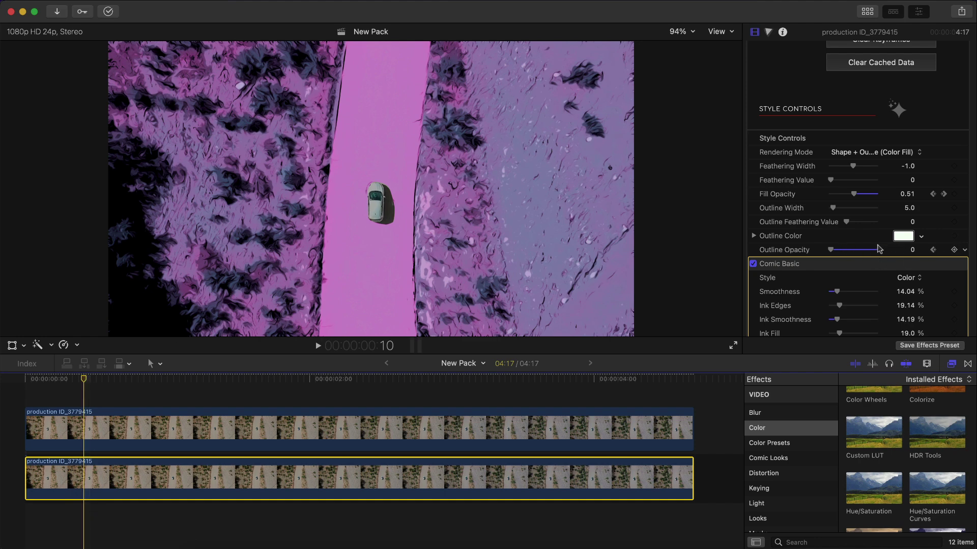
left_click(878, 249)
left_click(107, 379)
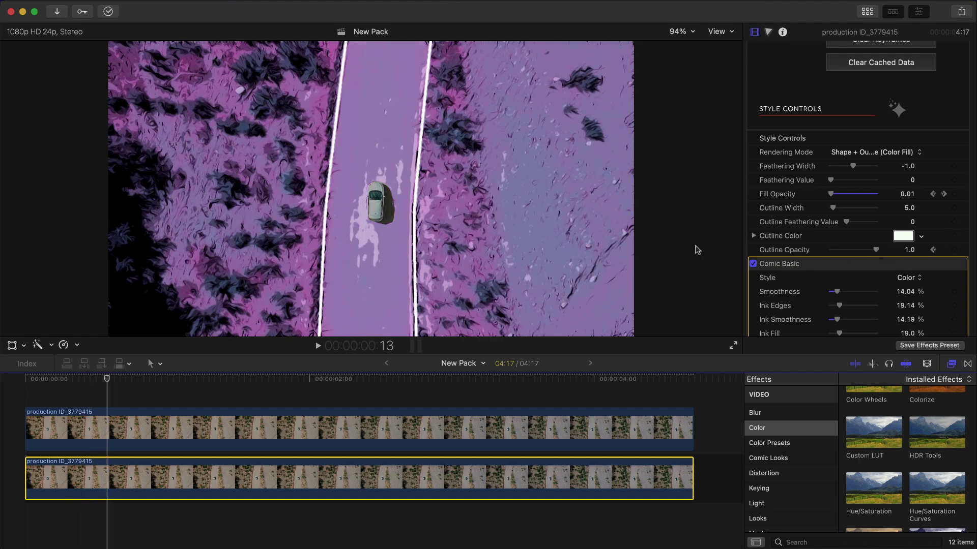
left_click_drag(859, 250, 786, 251)
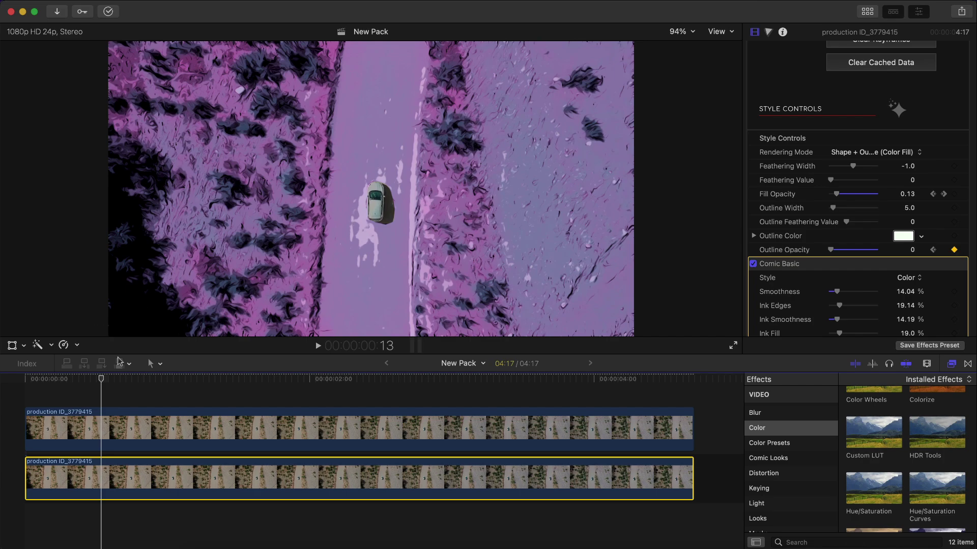
left_click(124, 379)
key("space")
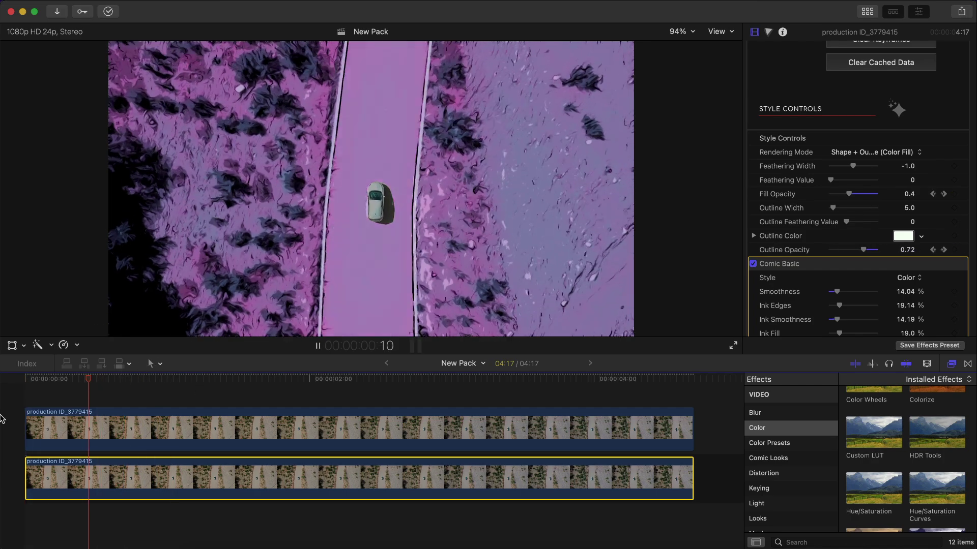
key("space")
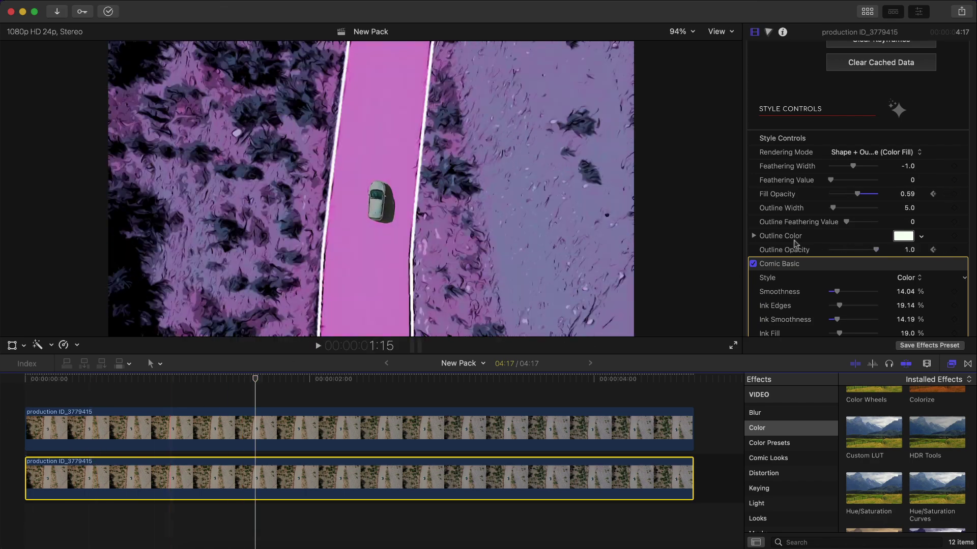
- Disable the Comic Basic effect on the lower clip and play the footage from the start
scroll(773, 283, "down", 8)
left_click(753, 84)
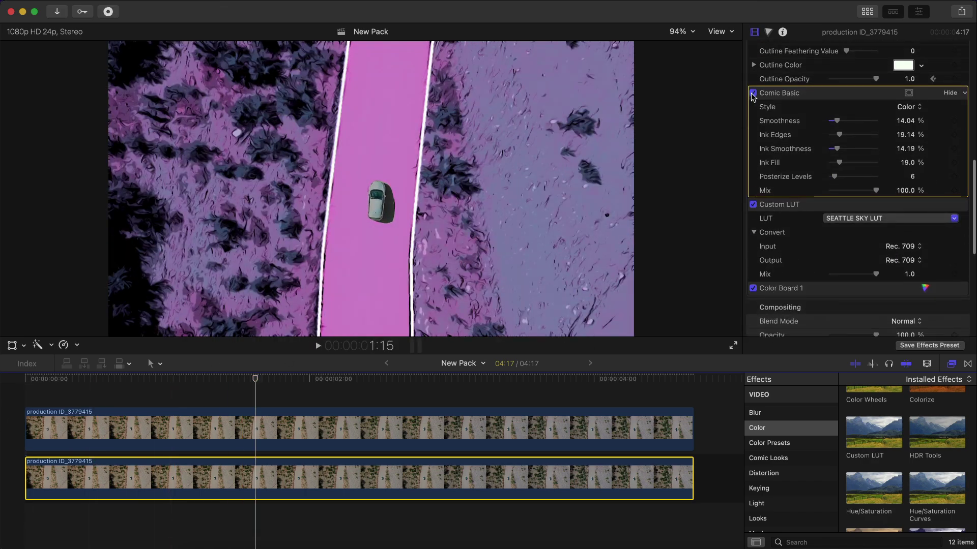
key("Home")
key("space")
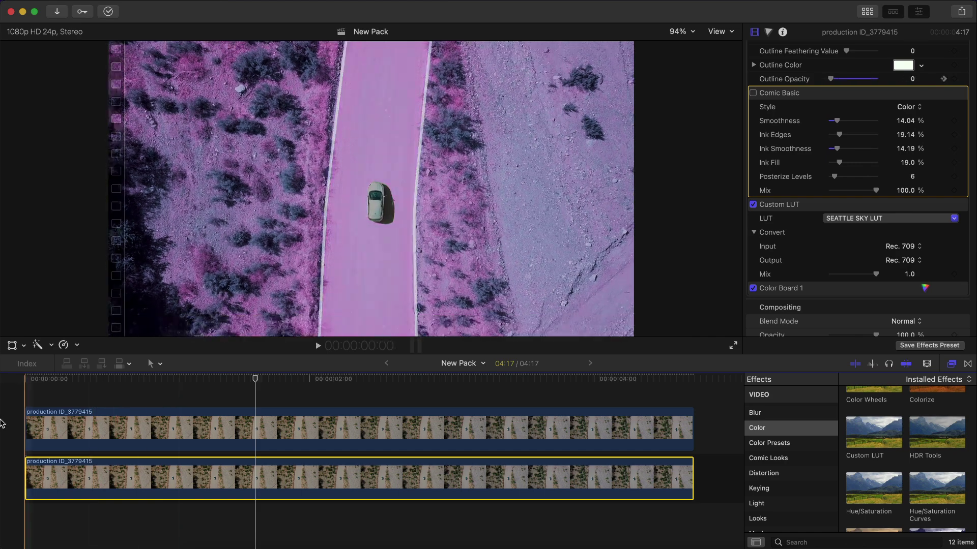
key("space")
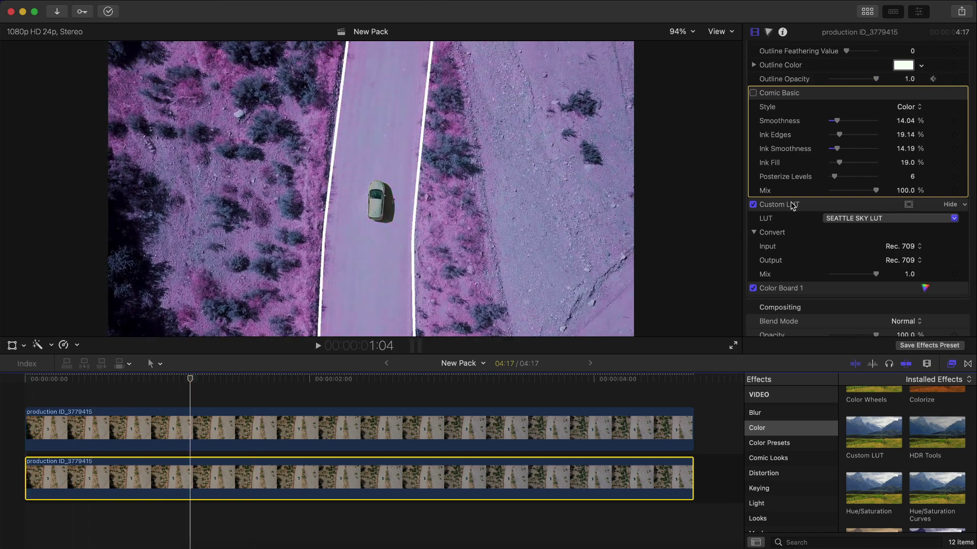
- Disable the Custom LUT effect on the lower clip and replay the opening of the footage
left_click(753, 204)
key("Home")
key("space")
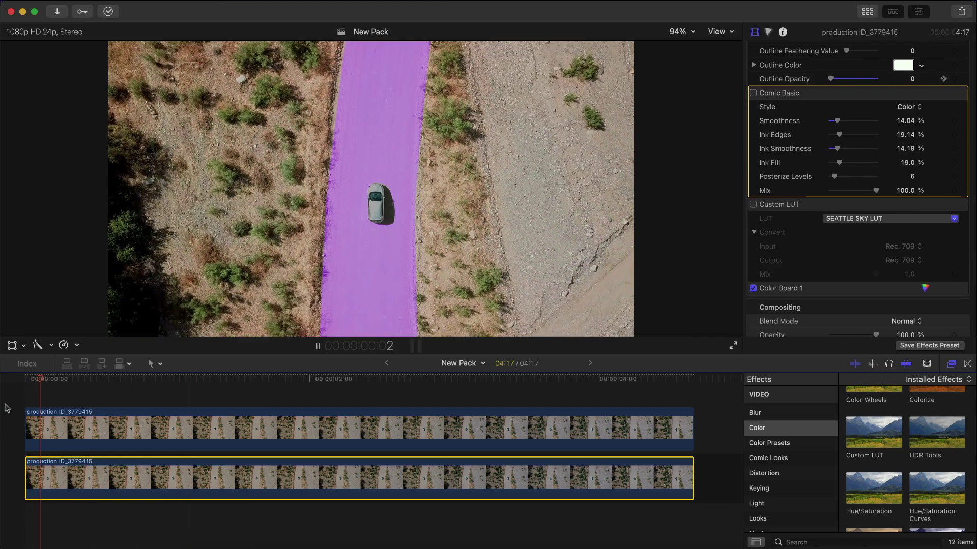
key("Home")
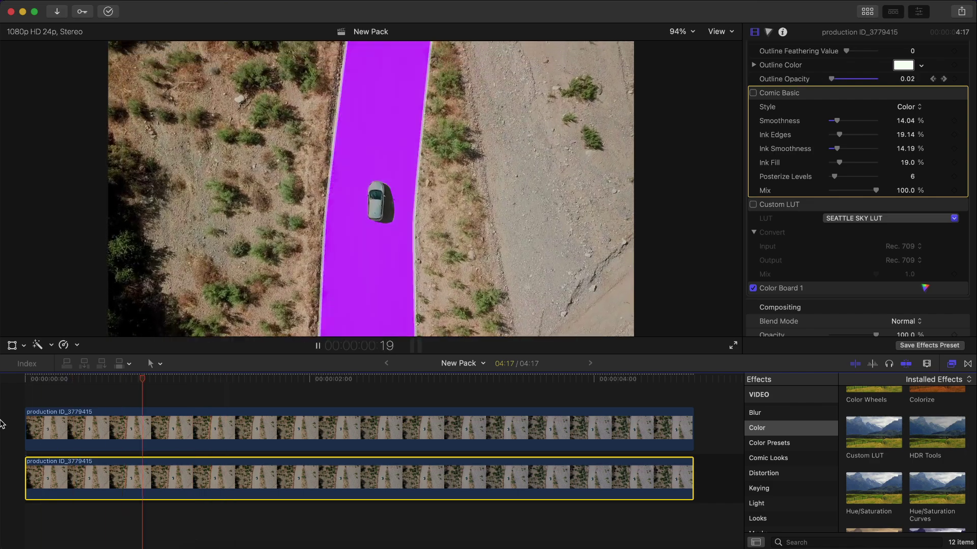
key("Home")
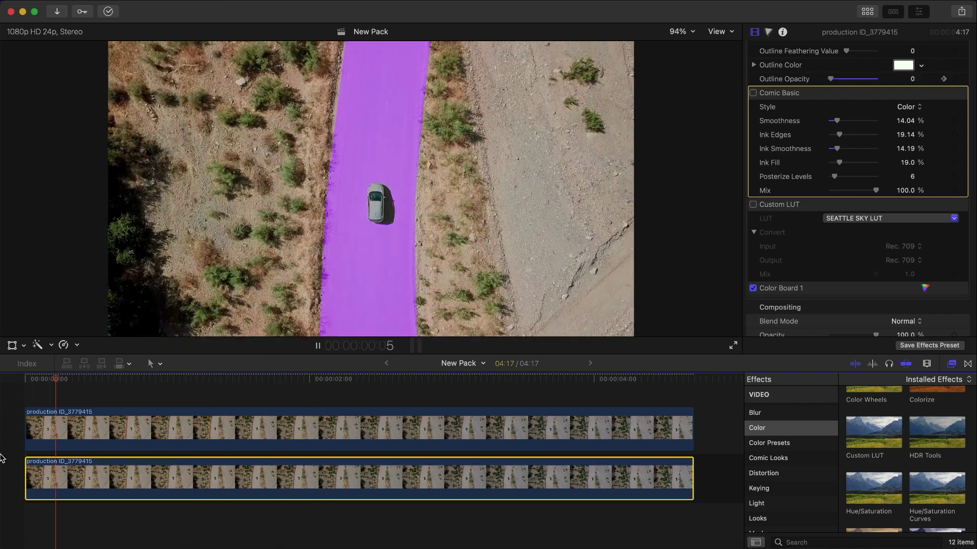